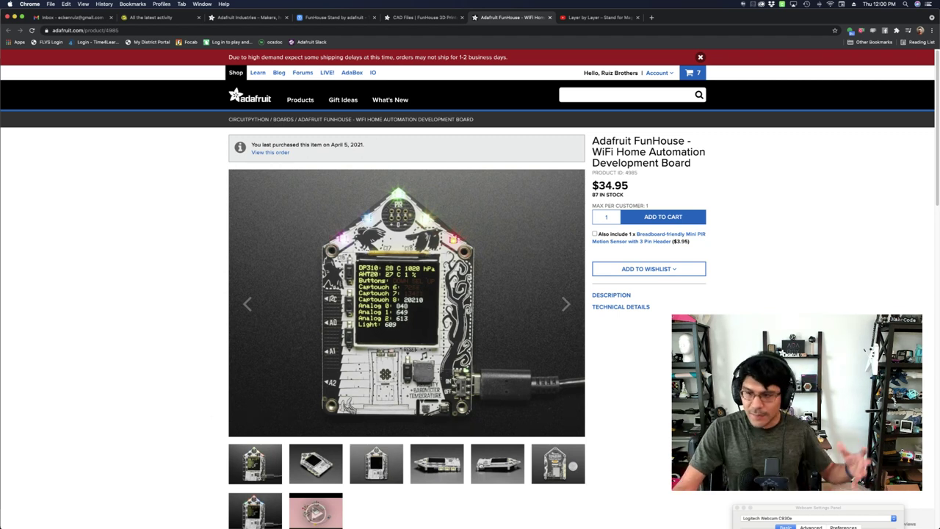
# Browse the FunHouse board's product photos, including the side and back views, and look through the description and technical details
pyautogui.scroll(-2, 476, 465)
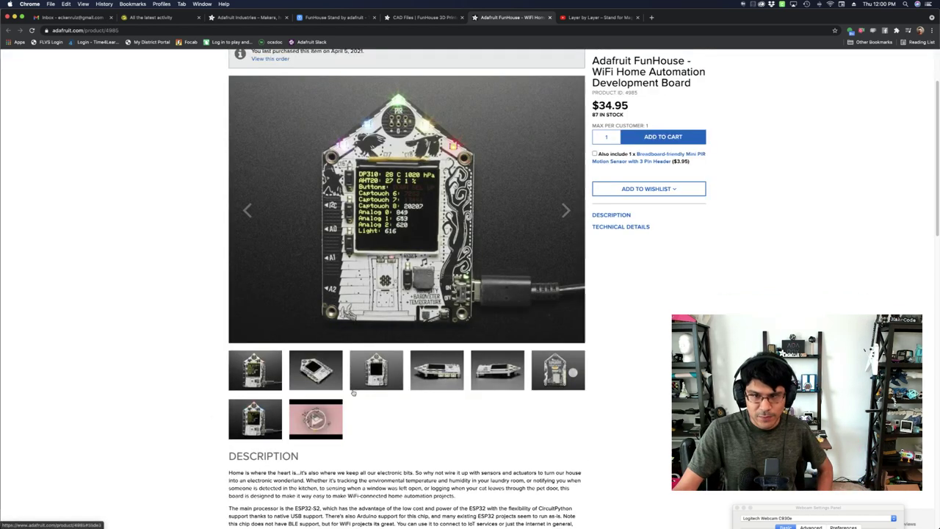
pyautogui.click(358, 384)
pyautogui.click(419, 375)
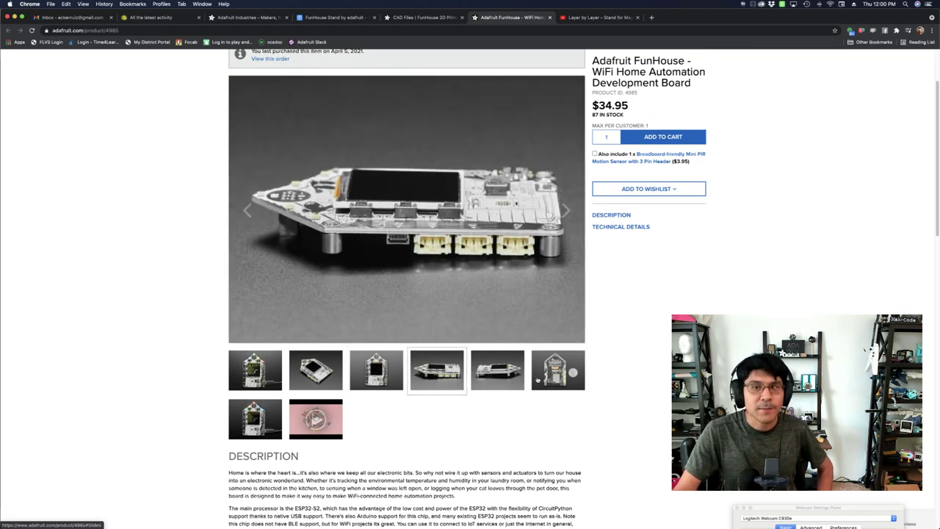
pyautogui.click(546, 374)
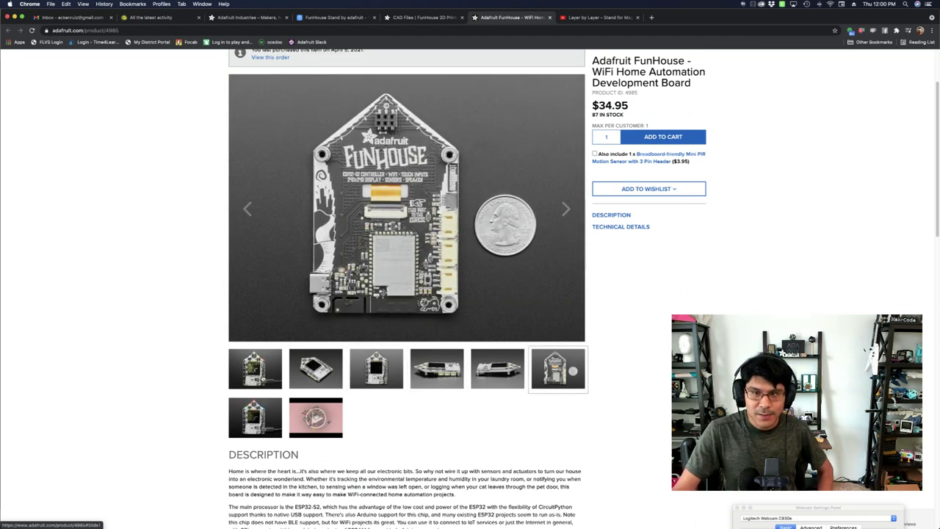
pyautogui.click(263, 377)
pyautogui.scroll(-10, 331, 375)
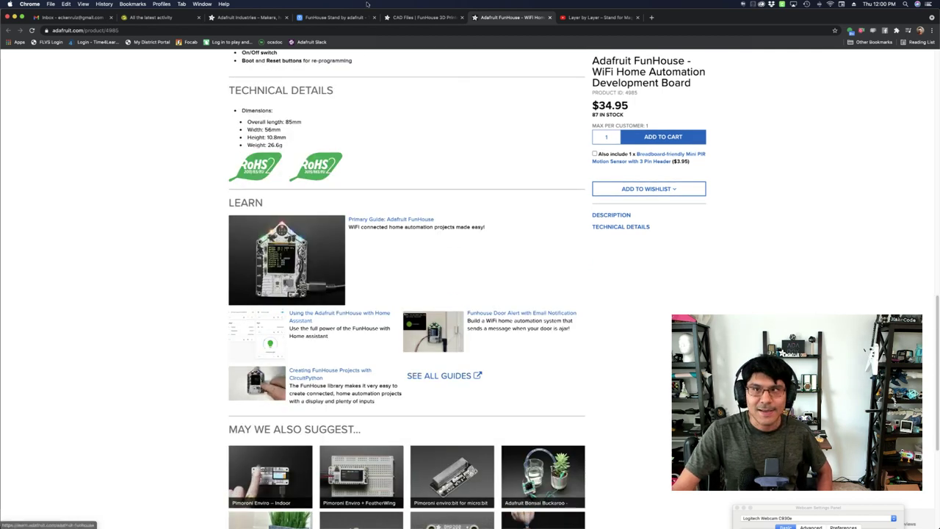
# Switch to the FunHouse 3D Printed Stand guide's CAD Files page and review the downloads and slicing settings
pyautogui.hotkey('ctrl', 'shift', 'Tab')
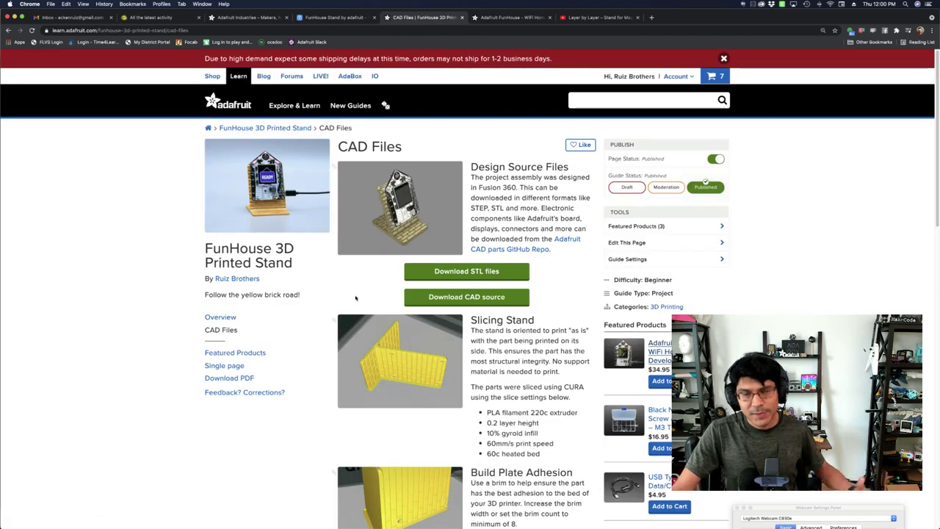
pyautogui.scroll(-1, 384, 286)
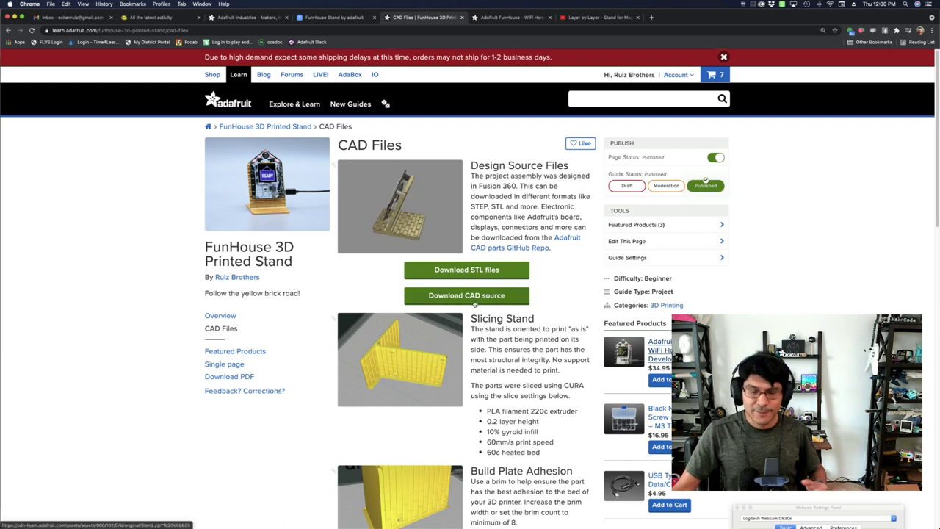
pyautogui.scroll(-3, 460, 317)
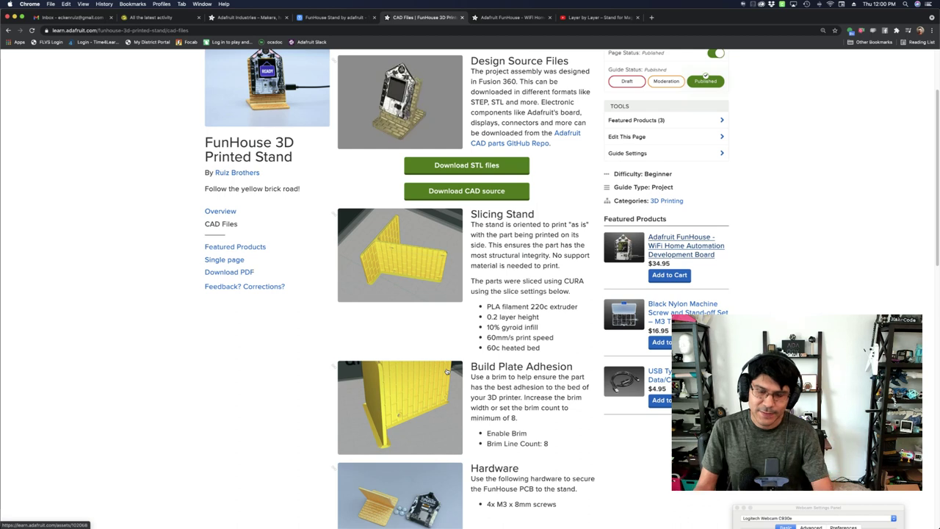
# Switch to Fusion 360 and roll the Funhouse Stand design history back to just after the first extrusion
pyautogui.press('super+Tab')
pyautogui.press('super+Tab')
pyautogui.press('super+Tab')
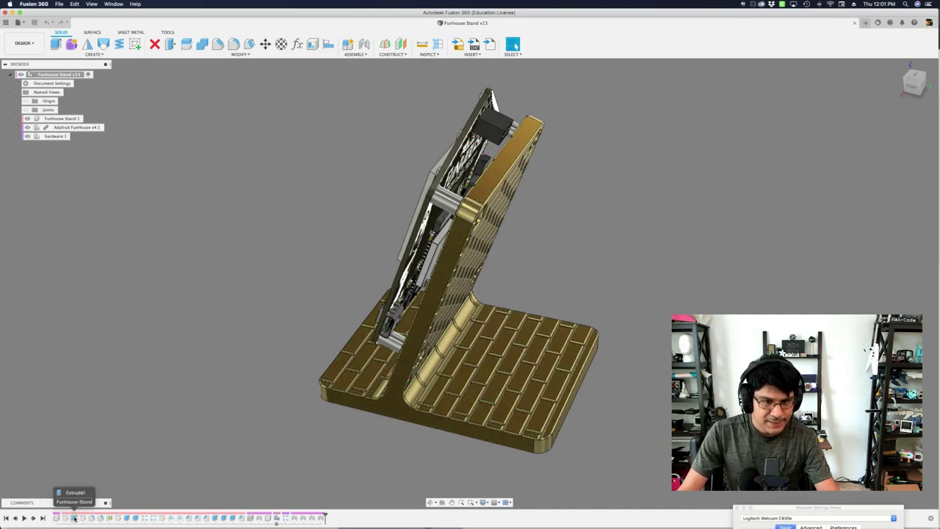
pyautogui.rightClick(73, 518)
pyautogui.click(111, 485)
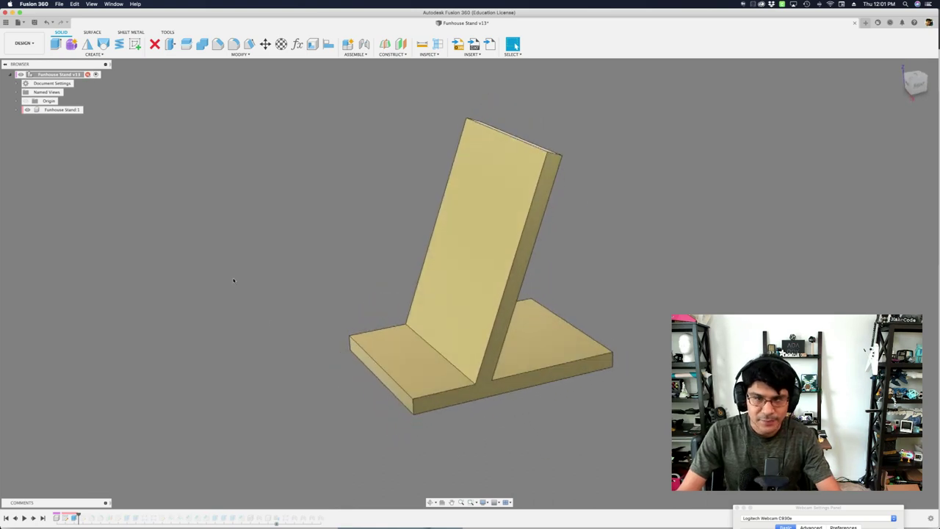
# Expand the Funhouse Stand component to show its side profile sketch and review the design's user parameters
pyautogui.click(16, 109)
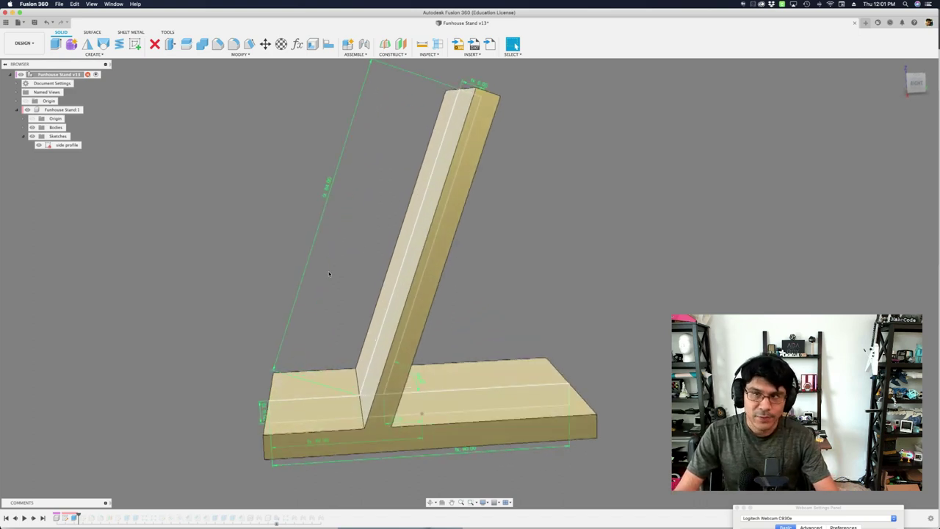
pyautogui.hotkey('shift', 'p')
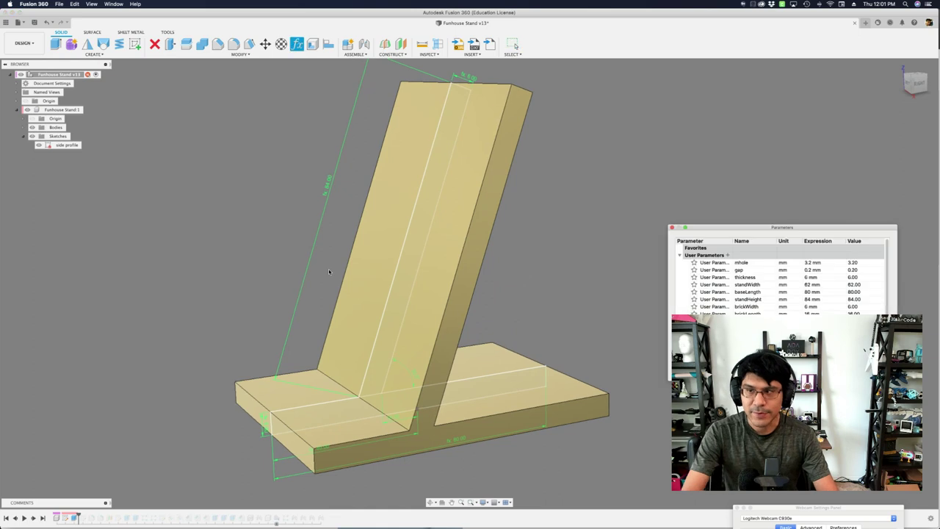
pyautogui.press('Return')
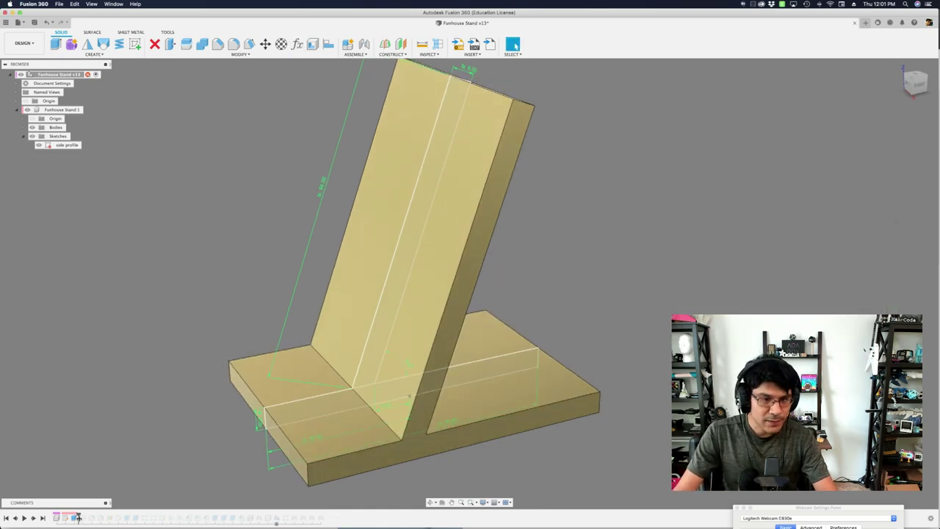
# Move the design history marker forward to just after the brick lines sketch and hide the side profile sketch
pyautogui.moveTo(77, 517); pyautogui.dragTo(123, 517)
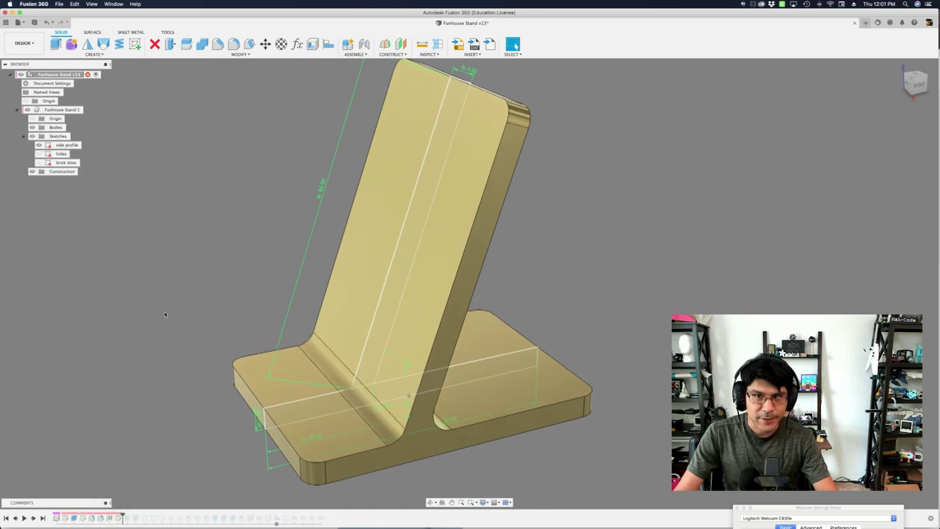
pyautogui.scroll(-3, 165, 315)
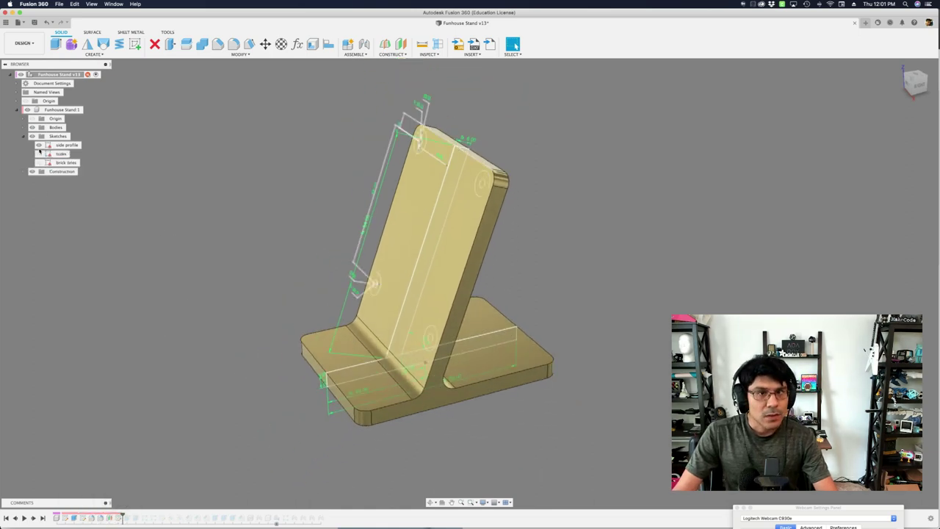
pyautogui.click(39, 146)
# Open the brick lines sketch for editing and enable all selection filters
pyautogui.doubleClick(118, 518)
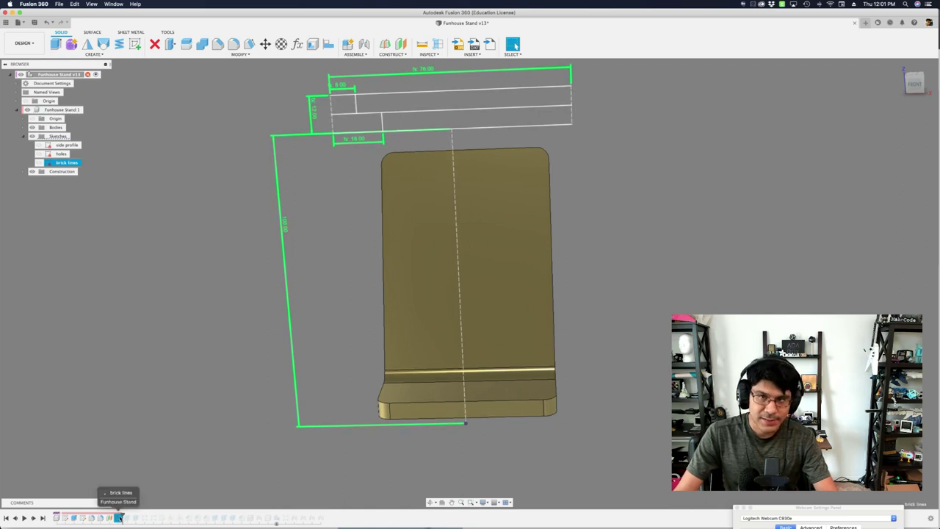
pyautogui.doubleClick(119, 517)
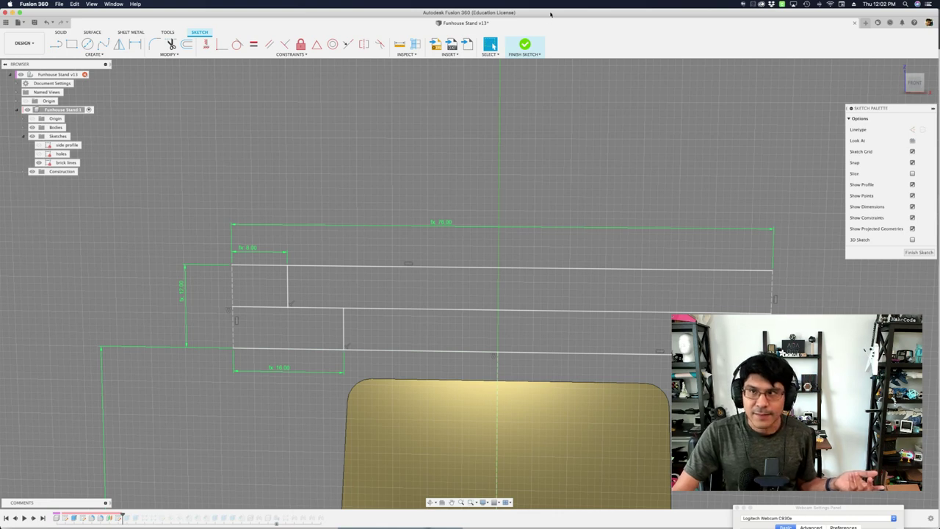
pyautogui.scroll(5, 272, 286)
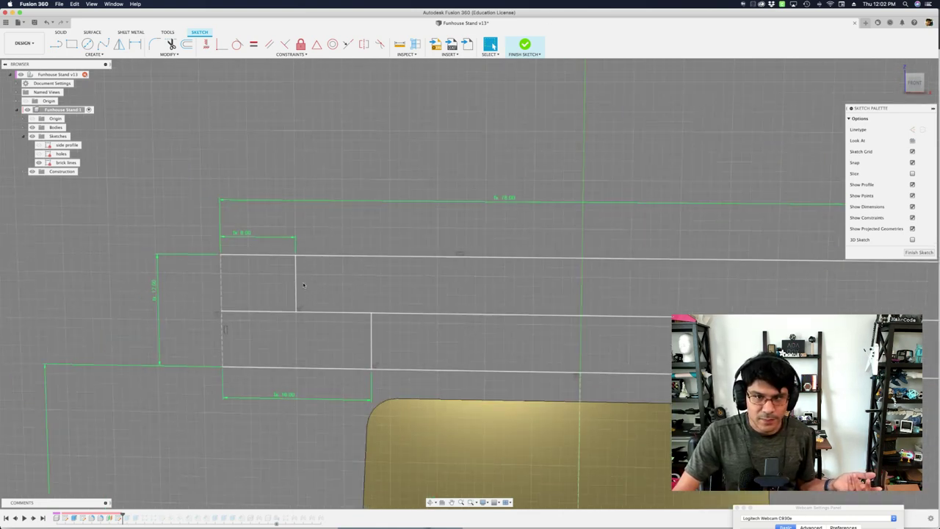
pyautogui.click(492, 56)
pyautogui.moveTo(529, 110)
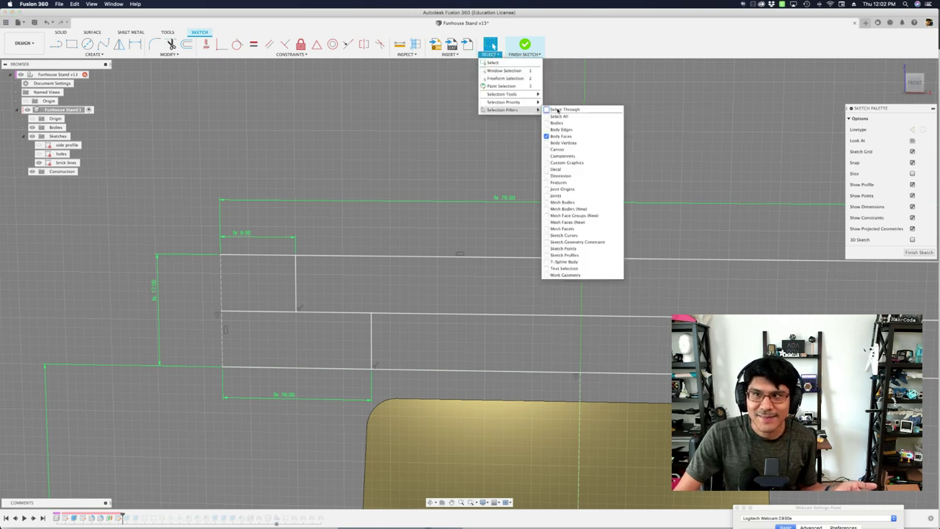
pyautogui.click(559, 116)
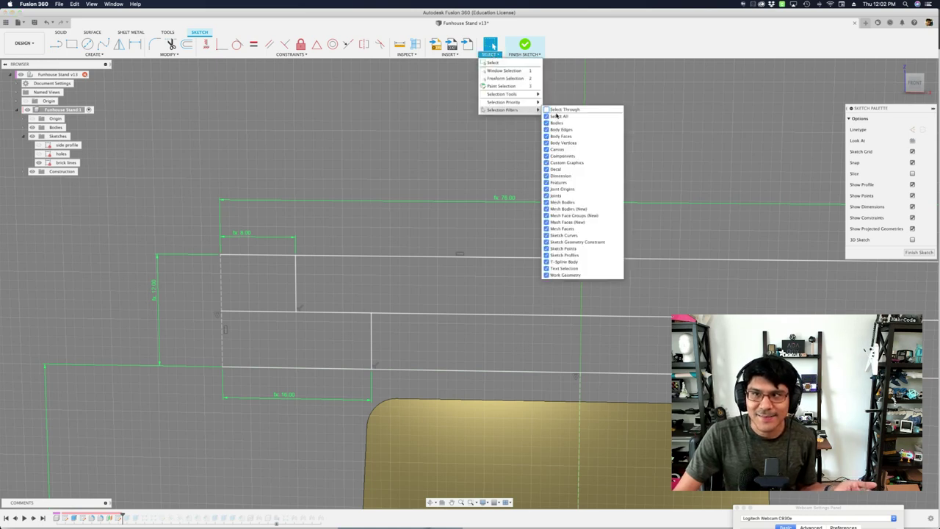
# Examine how the long horizontal lines and short vertical lines form the two staggered brick rows in the sketch
pyautogui.click(265, 255)
pyautogui.scroll(-2, 279, 232)
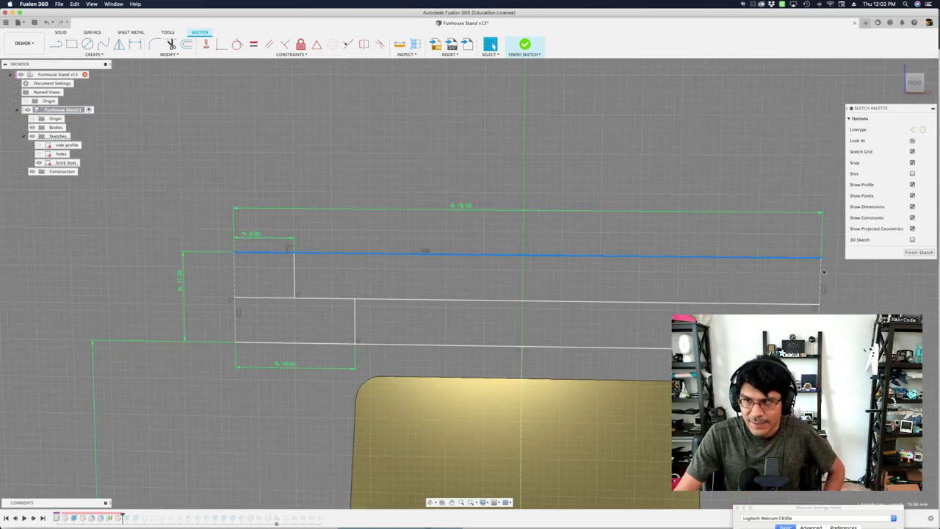
pyautogui.click(440, 289)
pyautogui.click(417, 299)
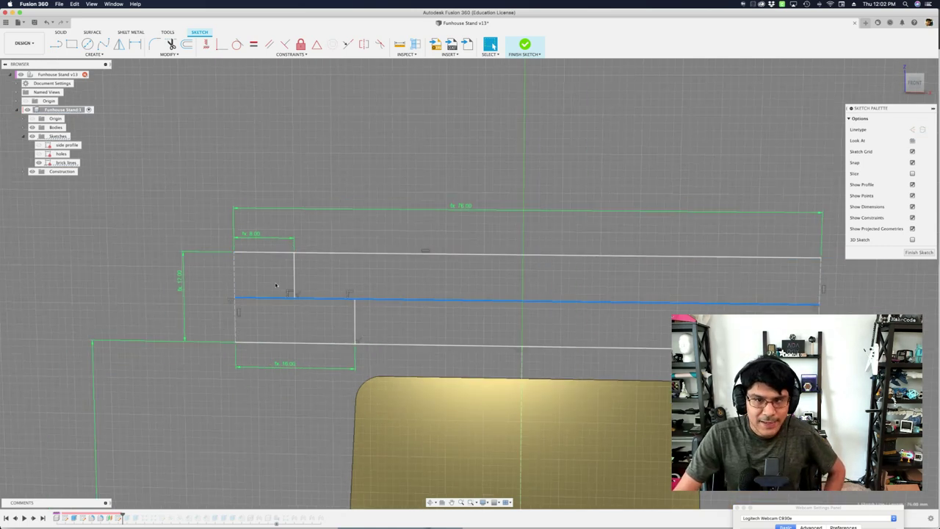
pyautogui.scroll(2, 229, 300)
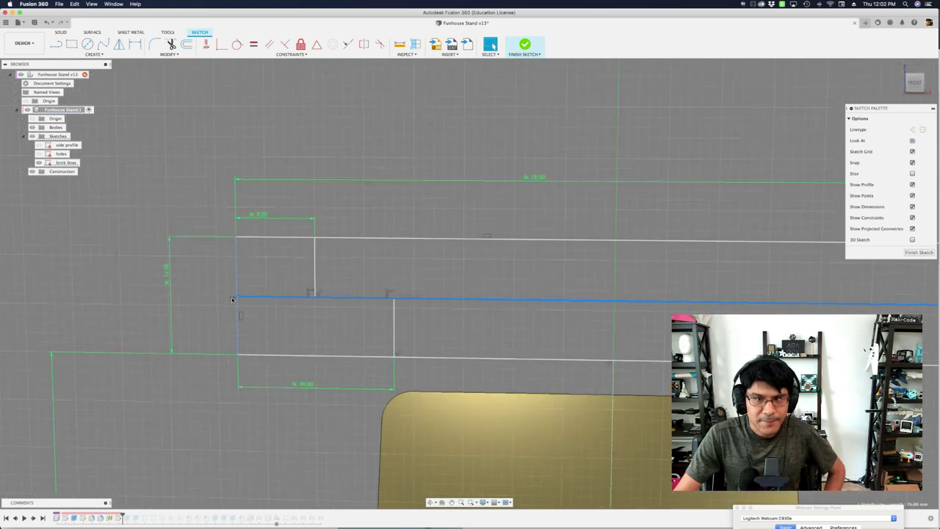
pyautogui.scroll(1, 232, 299)
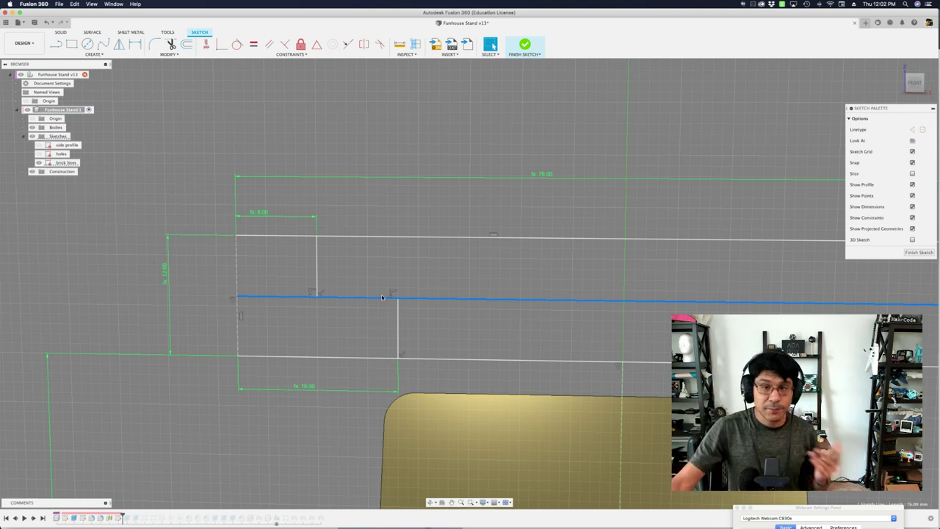
pyautogui.click(405, 237)
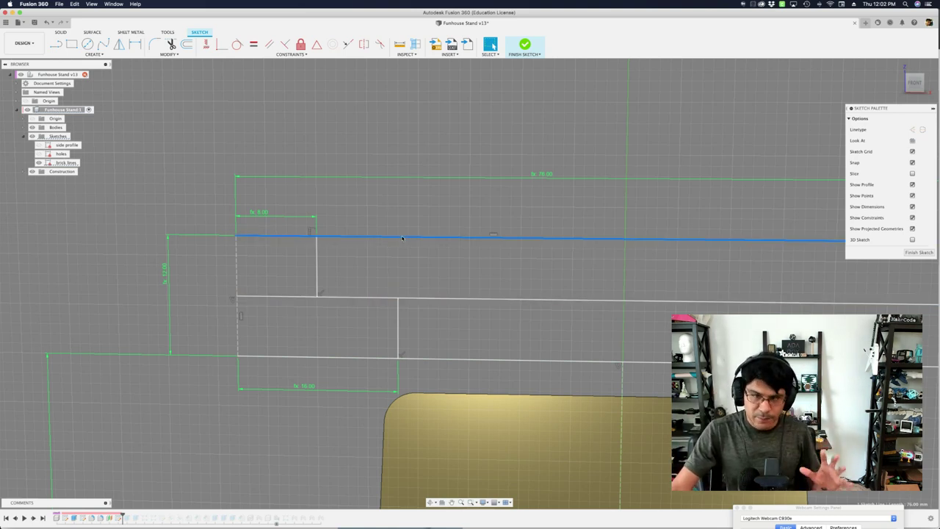
pyautogui.scroll(-4, 491, 223)
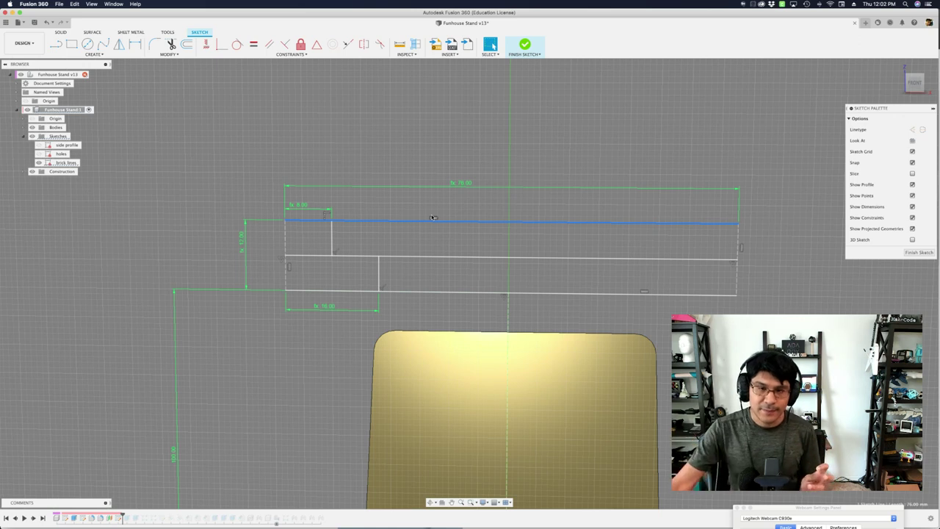
pyautogui.scroll(3, 415, 209)
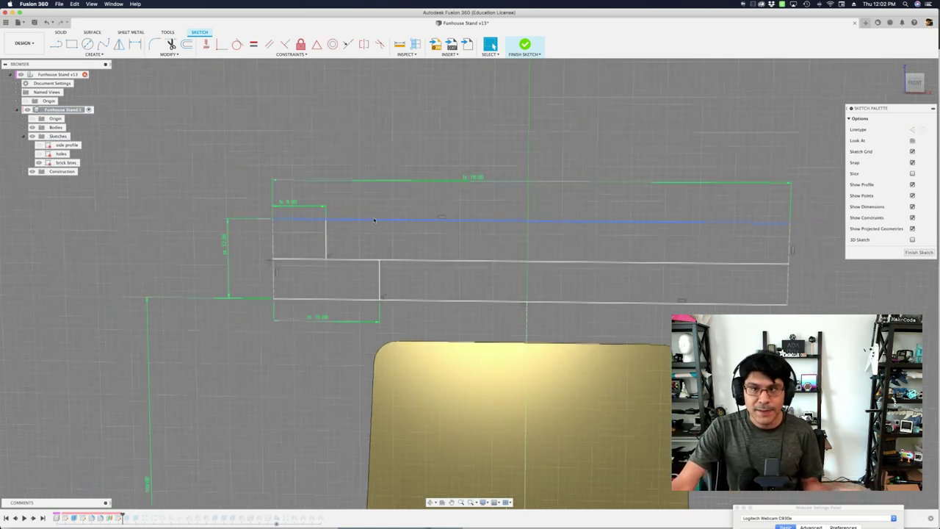
pyautogui.click(318, 239)
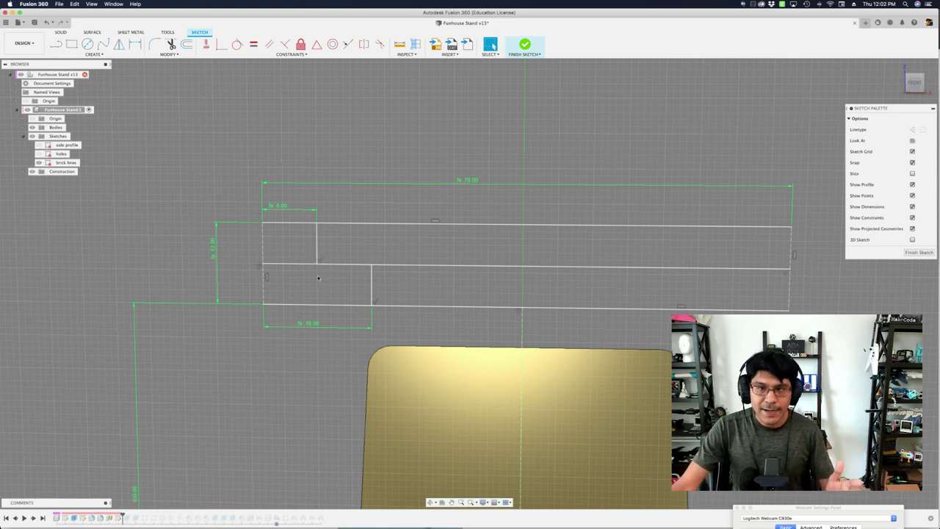
pyautogui.moveTo(318, 265); pyautogui.dragTo(358, 269, button='middle')
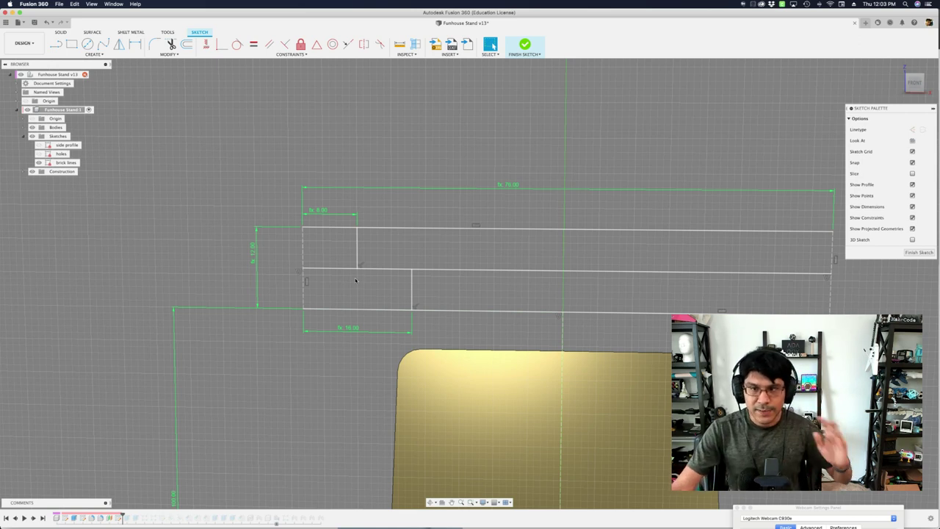
# Inspect the expressions driving the offsets of the two short vertical brick lines, leaving both dimensions as they are
pyautogui.scroll(3, 356, 277)
pyautogui.click(356, 234)
pyautogui.doubleClick(314, 196)
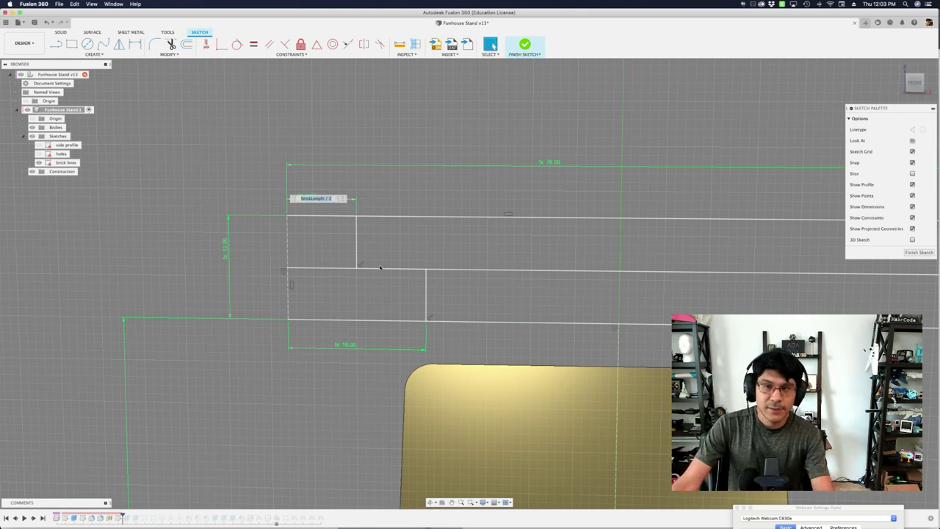
pyautogui.press('Return')
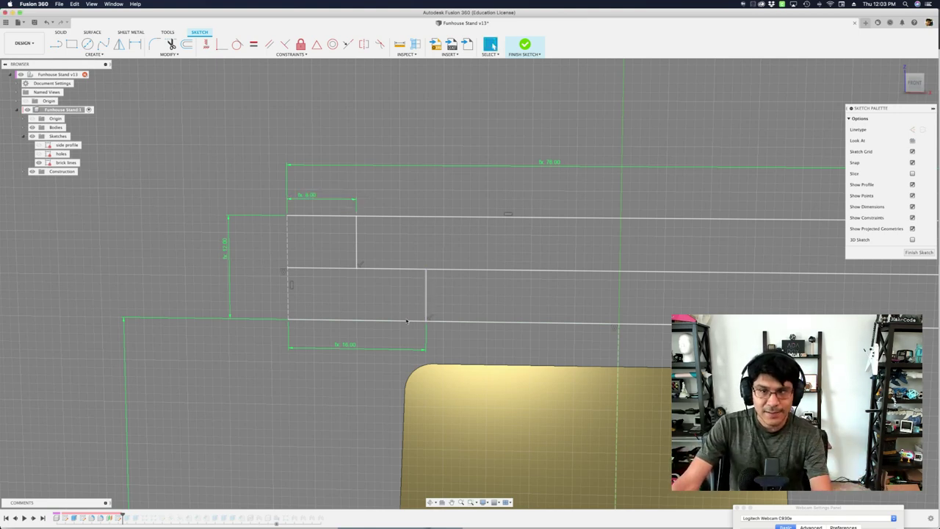
pyautogui.doubleClick(345, 345)
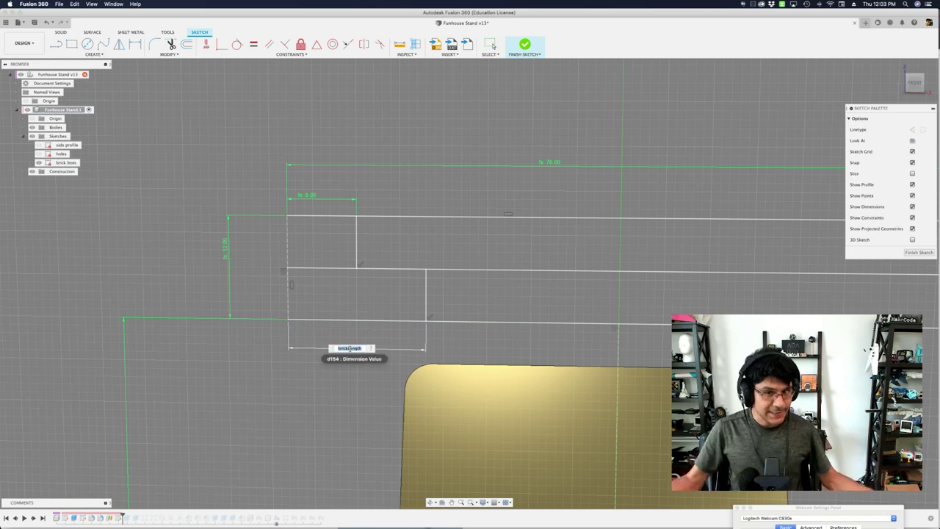
pyautogui.press('Return')
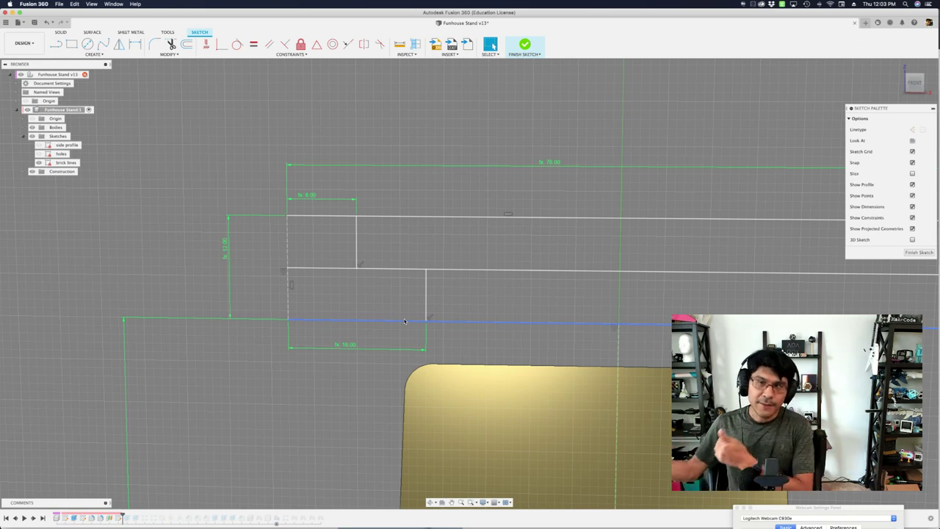
# Examine the upper, middle and lower horizontal lines of the brick pattern by selecting each one
pyautogui.scroll(-1, 393, 233)
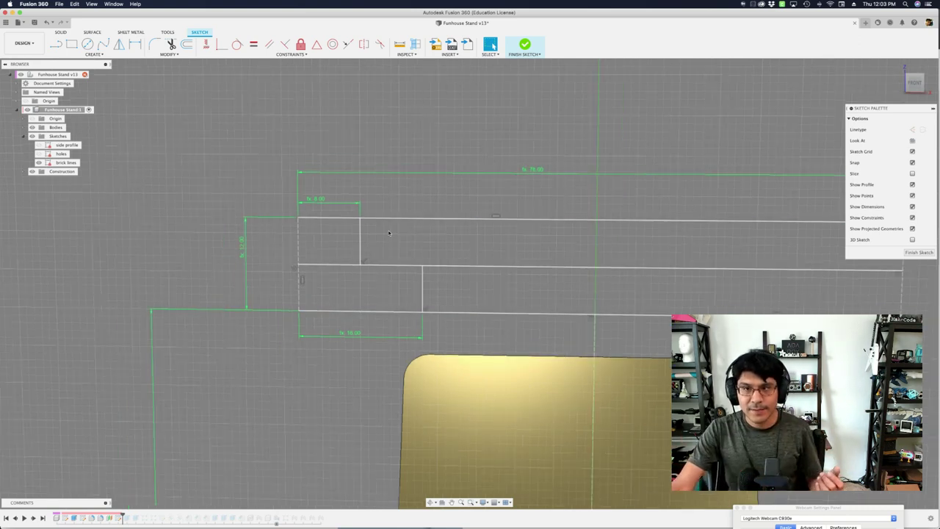
pyautogui.click(455, 220)
pyautogui.click(470, 269)
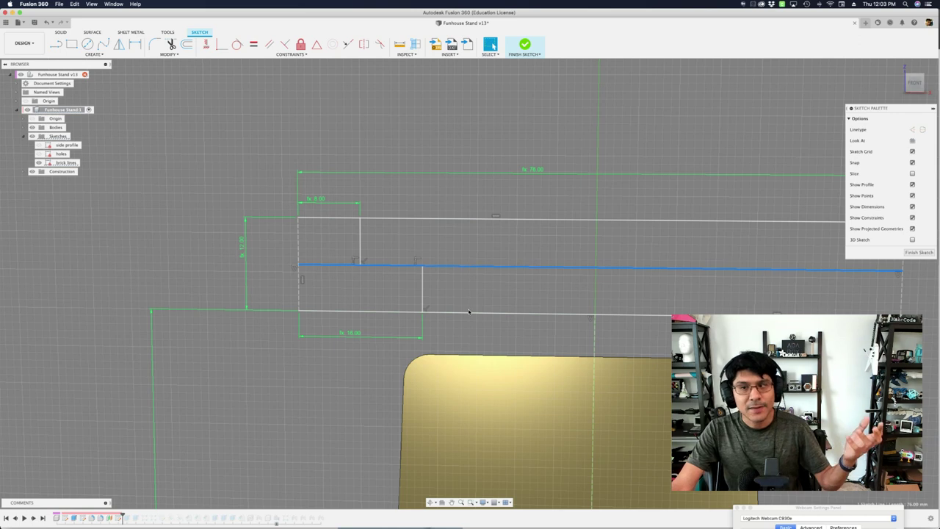
pyautogui.click(469, 312)
pyautogui.keyDown('shift'); pyautogui.click(467, 218); pyautogui.keyUp('shift')
pyautogui.click(467, 217)
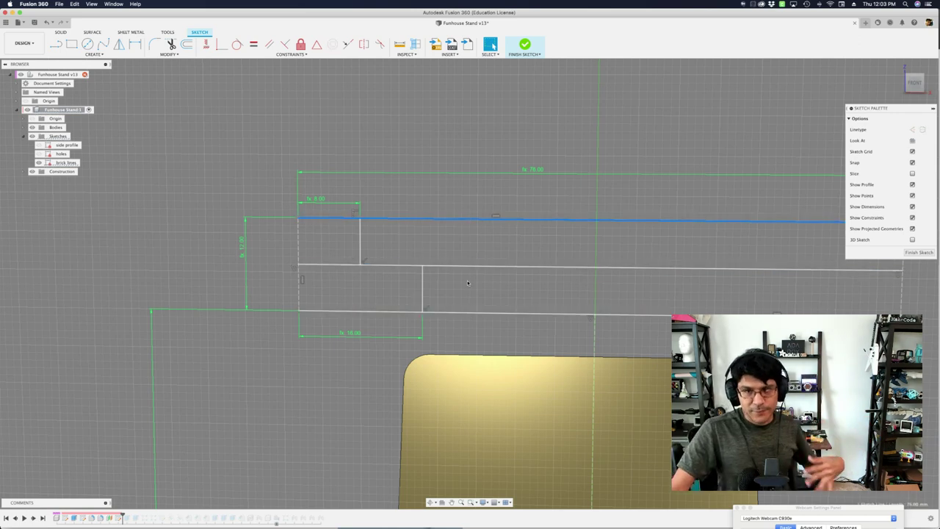
# Finish the brick lines sketch and roll the timeline forward past the extrusions of the horizontal and vertical lines
pyautogui.click(199, 216)
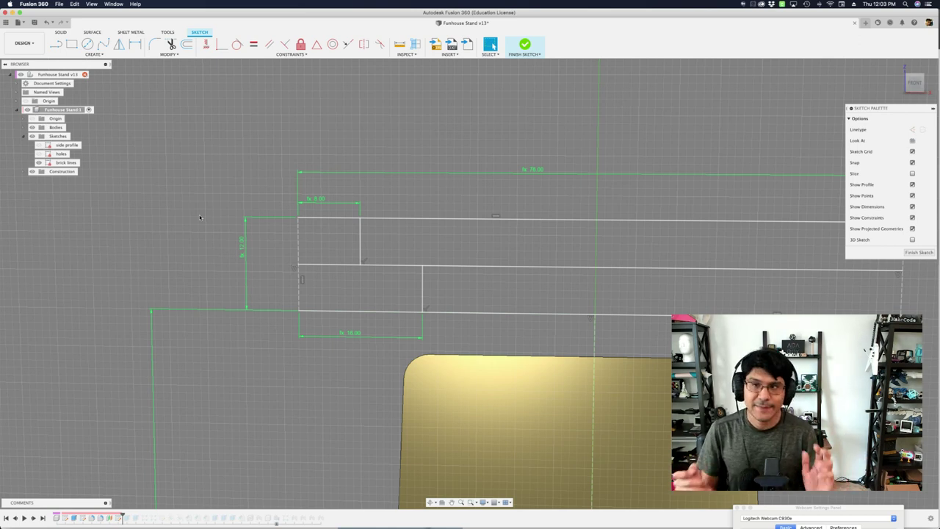
pyautogui.scroll(-4, 358, 220)
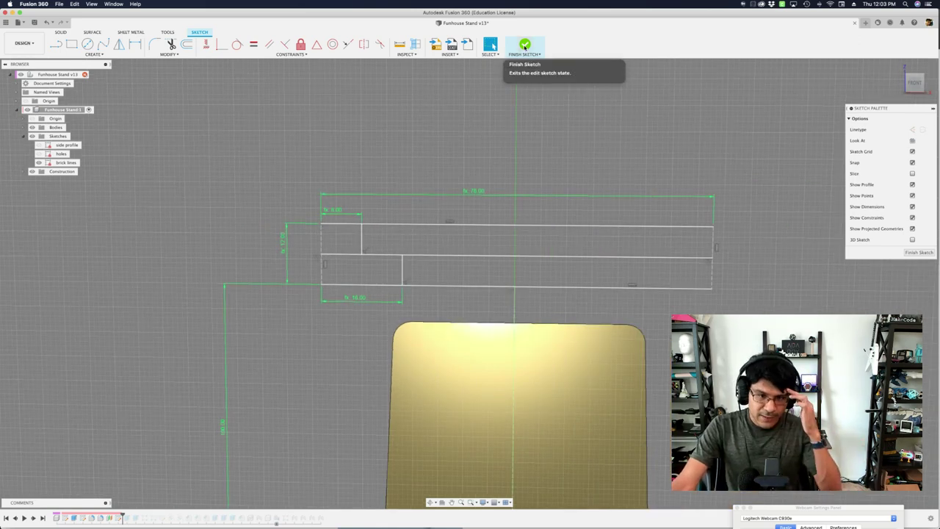
pyautogui.click(524, 45)
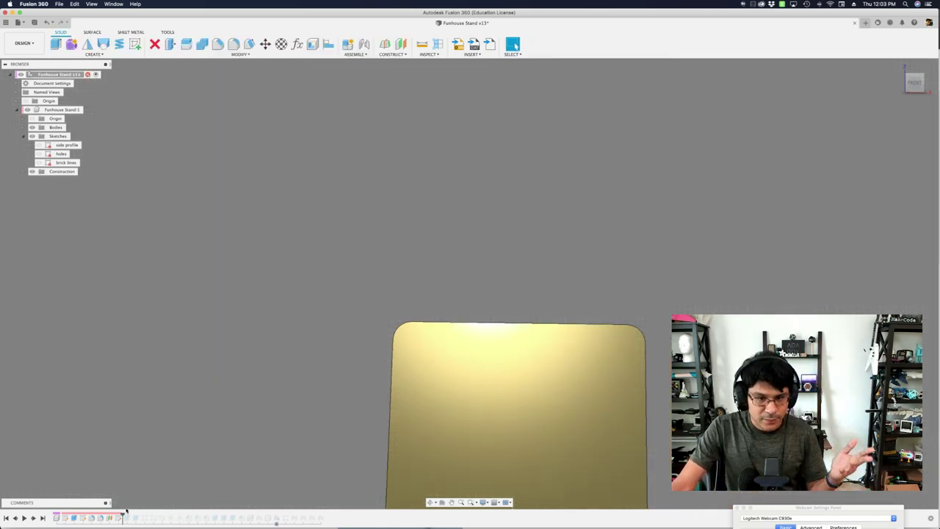
pyautogui.moveTo(123, 517); pyautogui.dragTo(127, 518)
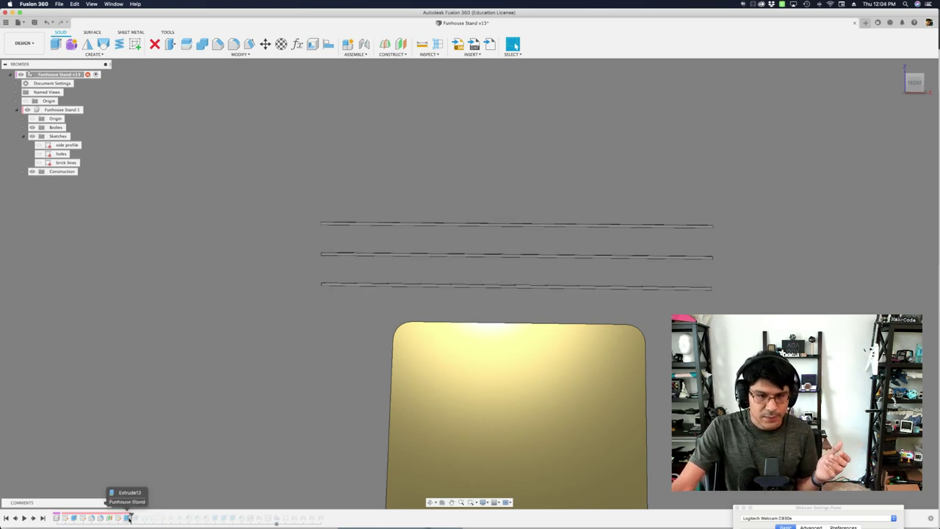
pyautogui.moveTo(131, 518); pyautogui.dragTo(141, 514)
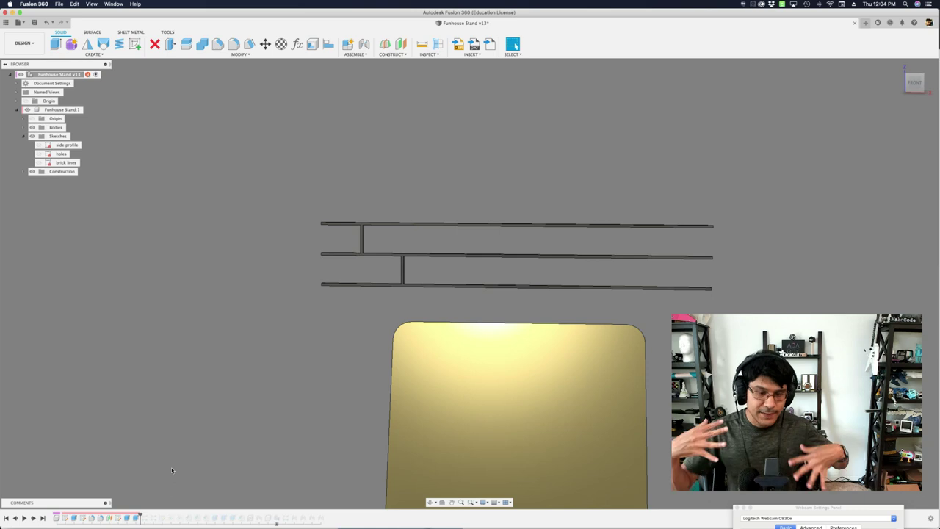
# Inspect the thin extrude settings of the three horizontal lines and the two short vertical lines, leaving both features as they are
pyautogui.scroll(3, 211, 459)
pyautogui.click(127, 517)
pyautogui.doubleClick(126, 518)
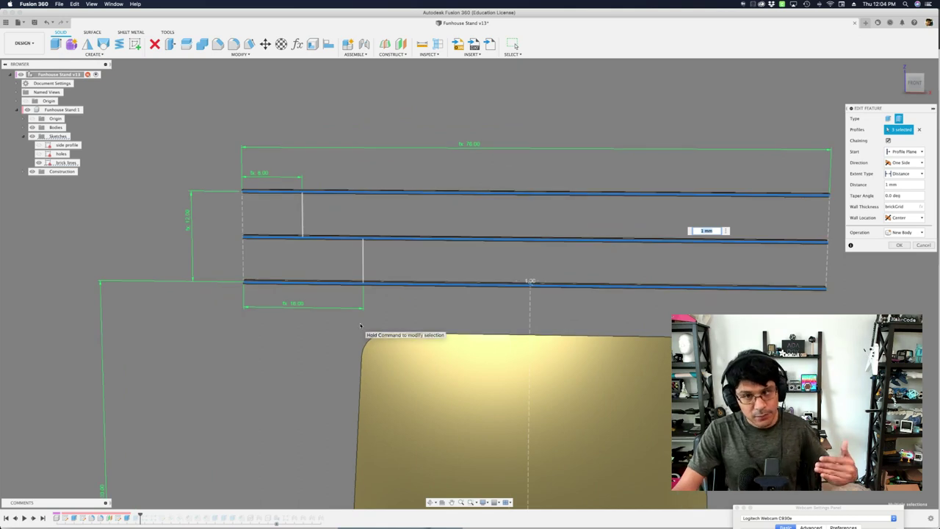
pyautogui.press('Escape')
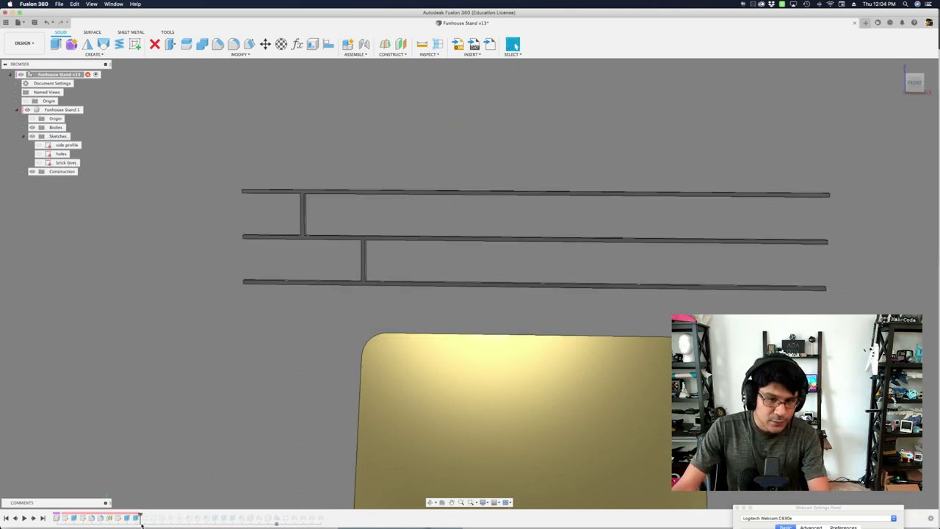
pyautogui.doubleClick(138, 517)
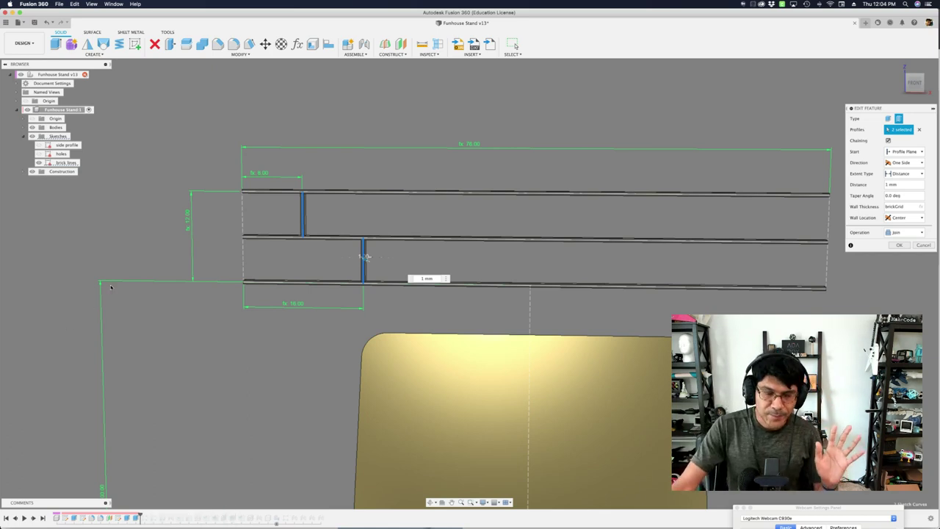
pyautogui.press('Escape')
# Examine the wall location options in the horizontal lines' thin extrude, keep Center, and cancel the edit
pyautogui.doubleClick(126, 518)
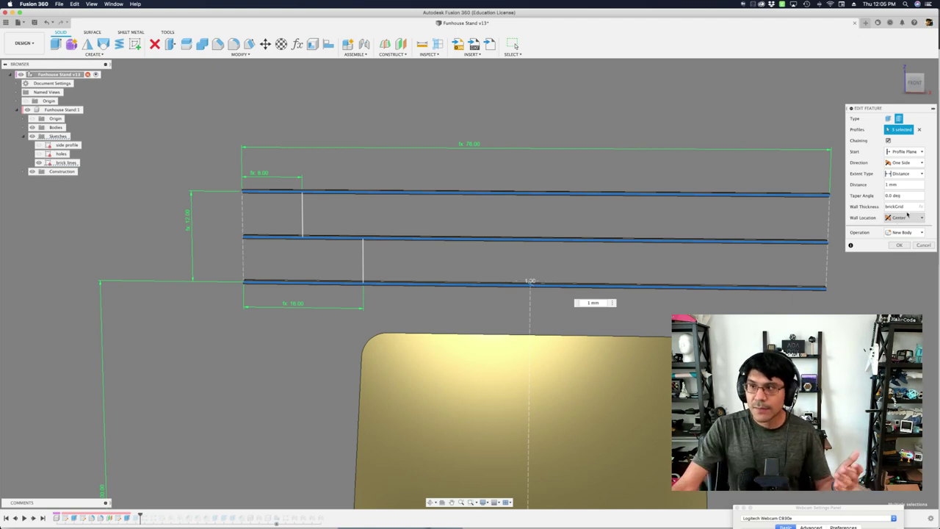
pyautogui.click(896, 218)
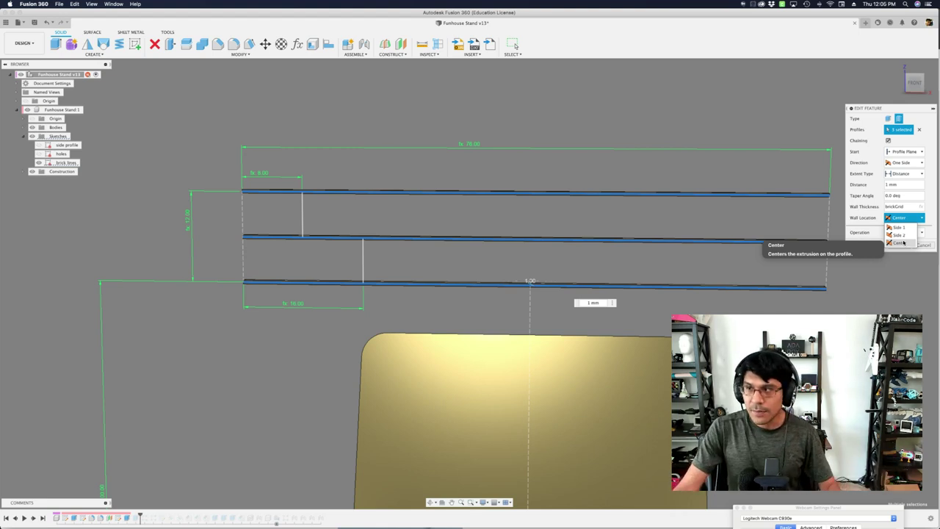
pyautogui.click(900, 242)
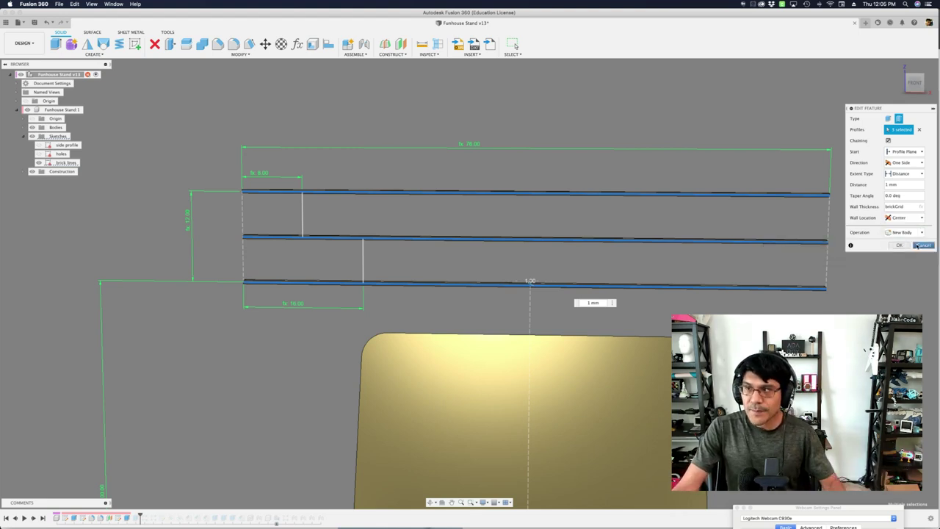
pyautogui.click(920, 244)
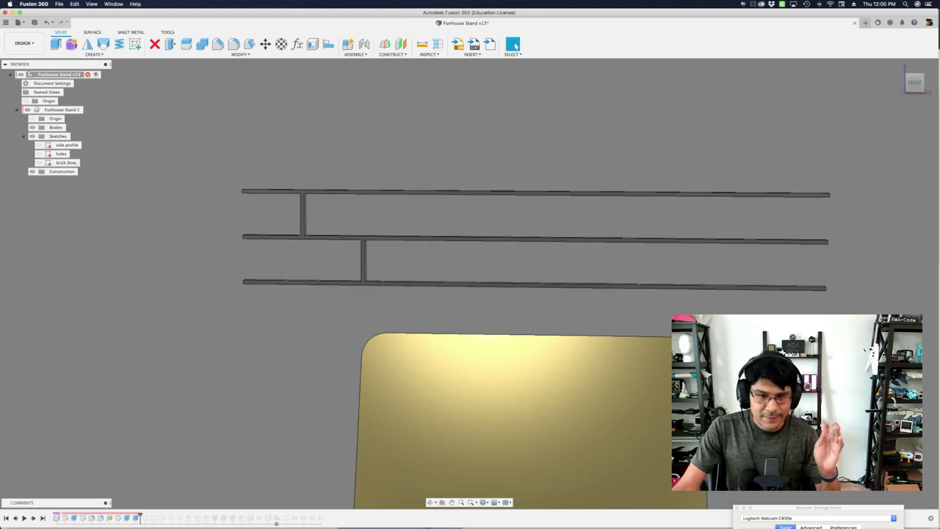
# Compare the operation types of the horizontal-line and vertical-line extrusions, cancelling both edits
pyautogui.doubleClick(127, 518)
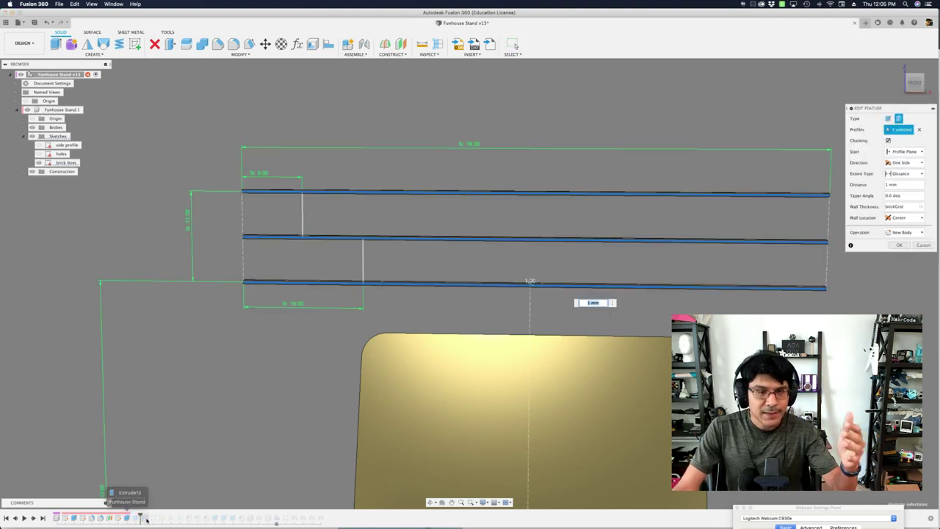
pyautogui.click(923, 245)
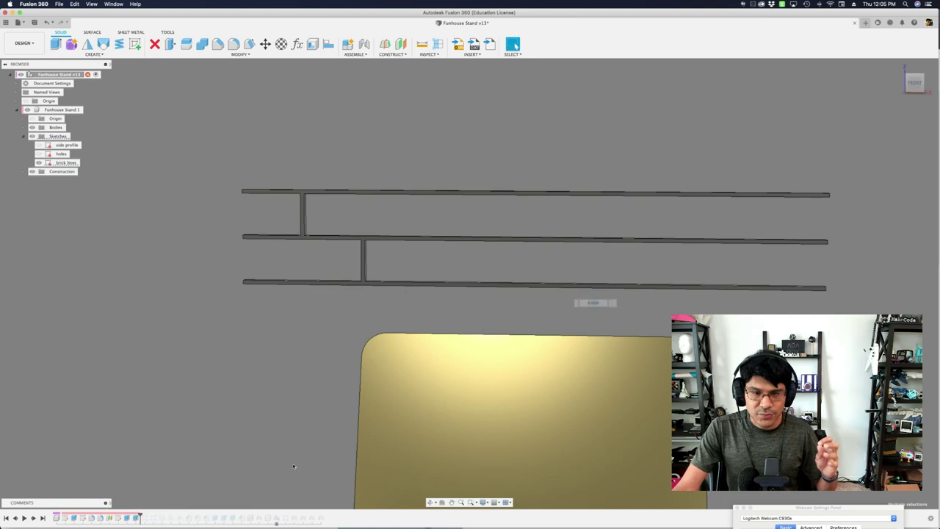
pyautogui.doubleClick(136, 518)
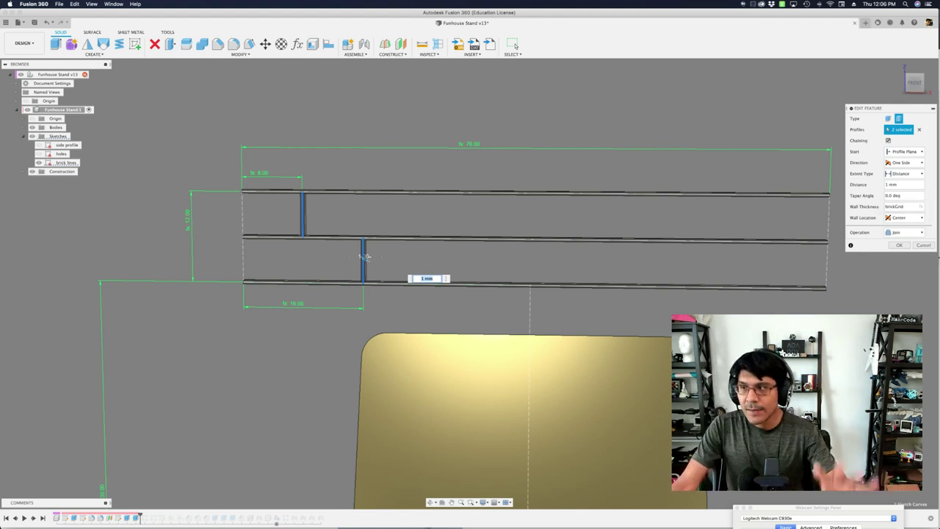
pyautogui.click(925, 245)
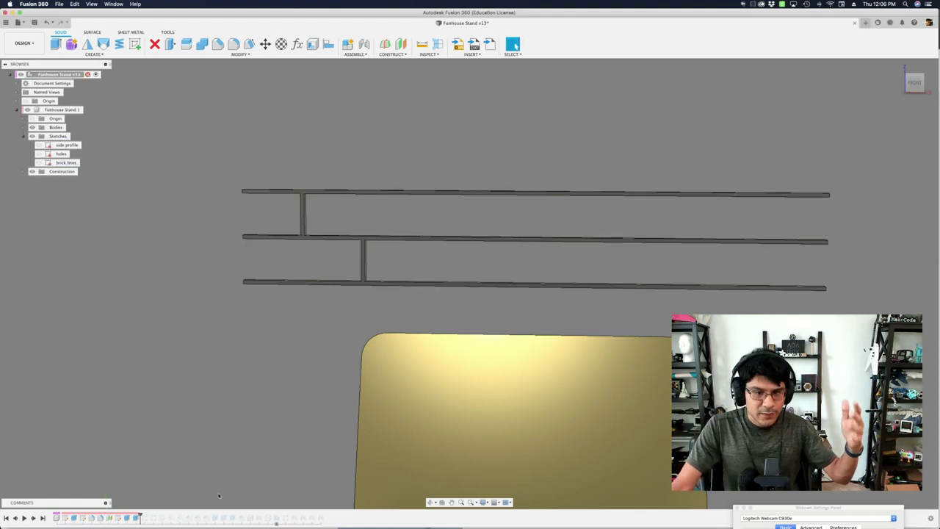
# Roll the timeline forward past the first rectangular pattern and examine the vertical lines repeated along both brick rows
pyautogui.scroll(-2, 185, 495)
pyautogui.moveTo(140, 518); pyautogui.dragTo(149, 517)
pyautogui.moveTo(234, 438); pyautogui.dragTo(264, 397, button='middle')
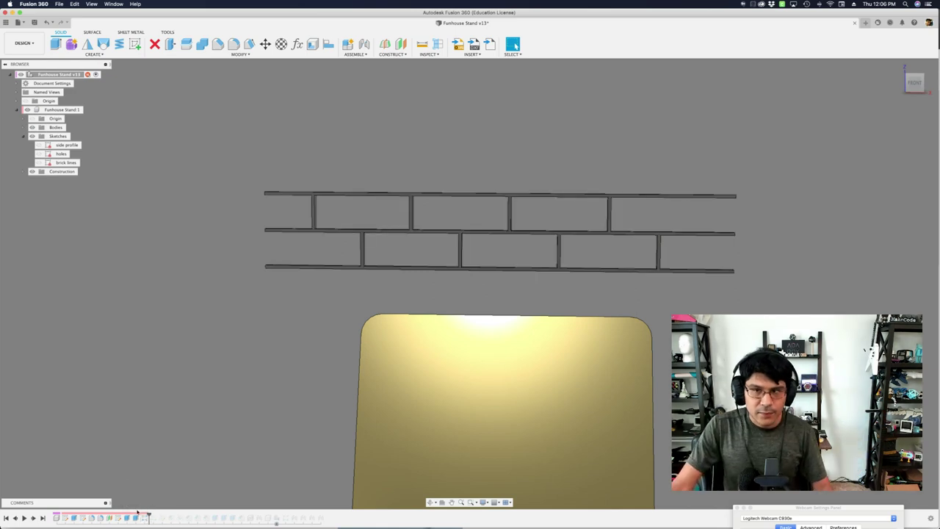
pyautogui.scroll(3, 396, 226)
pyautogui.scroll(2, 396, 226)
pyautogui.scroll(-3, 440, 274)
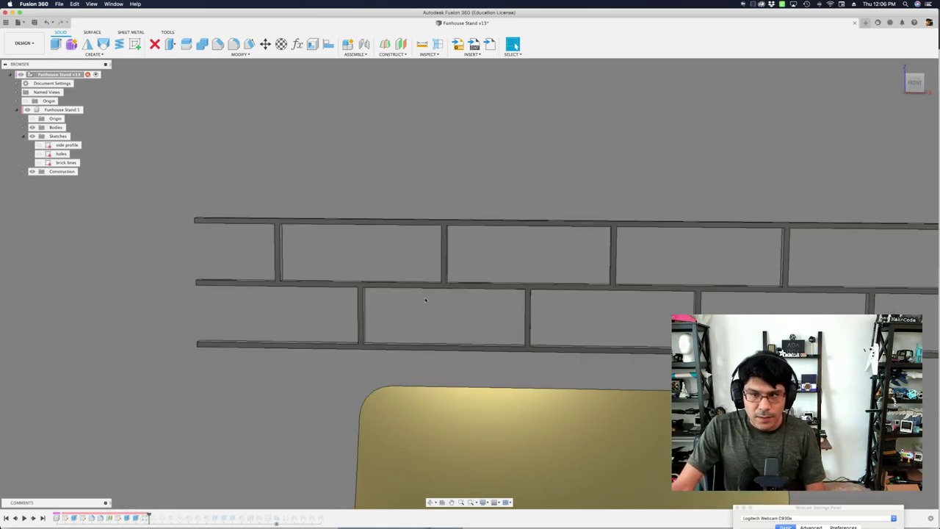
pyautogui.scroll(-3, 235, 443)
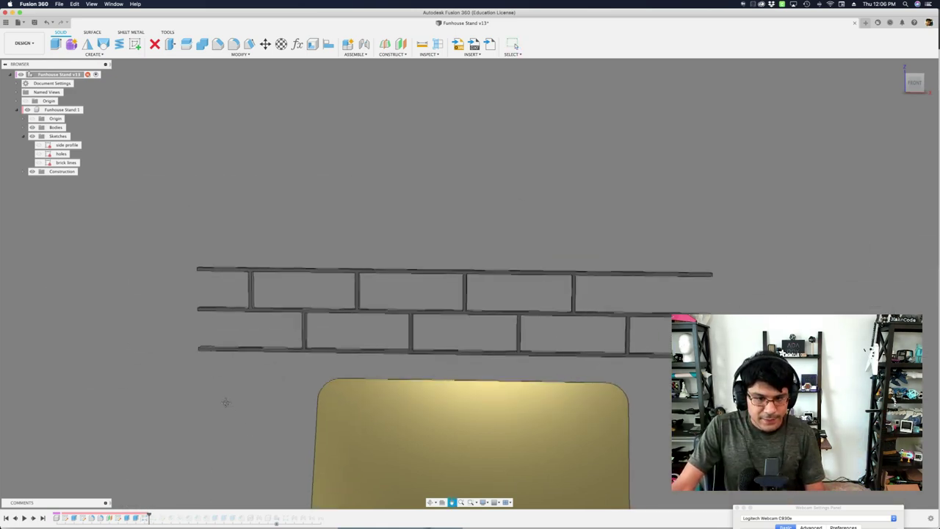
# Inspect the object, direction, quantity and distance settings of the vertical lines' rectangular pattern, leaving them as they are
pyautogui.doubleClick(145, 518)
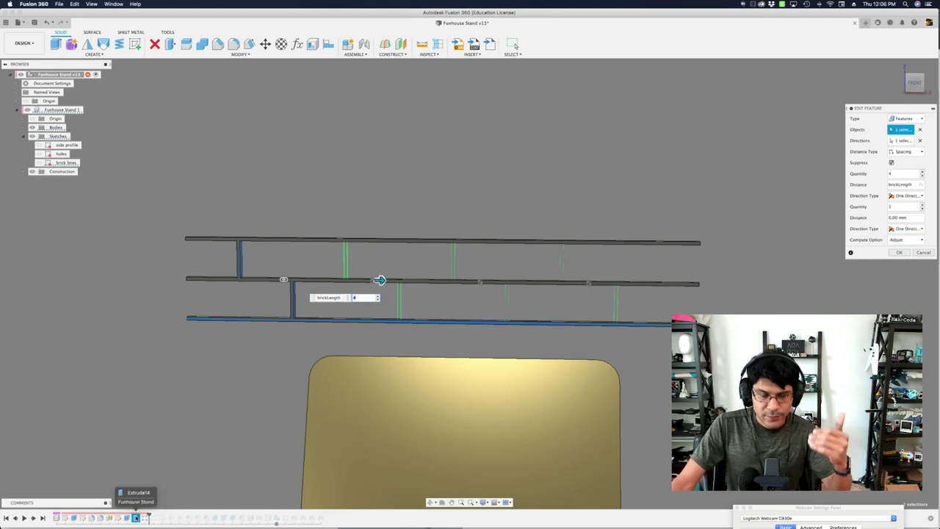
pyautogui.click(906, 141)
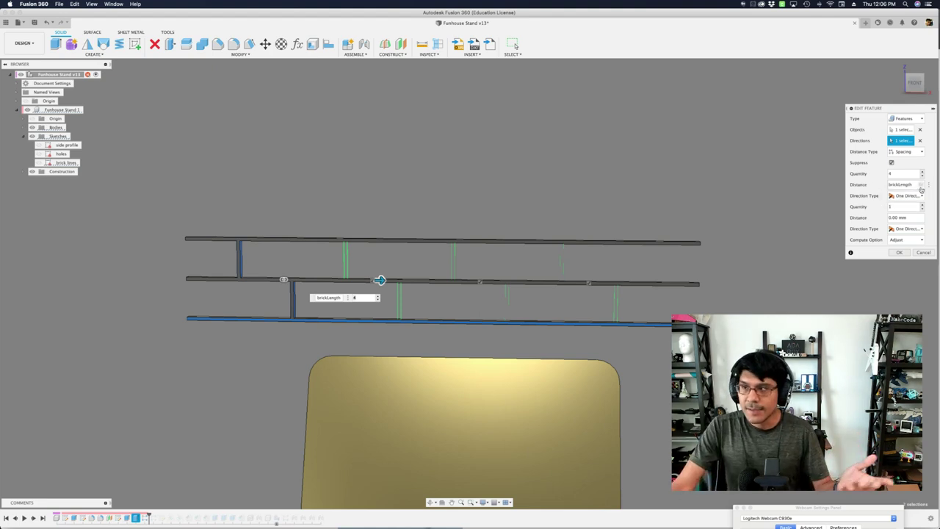
pyautogui.click(905, 190)
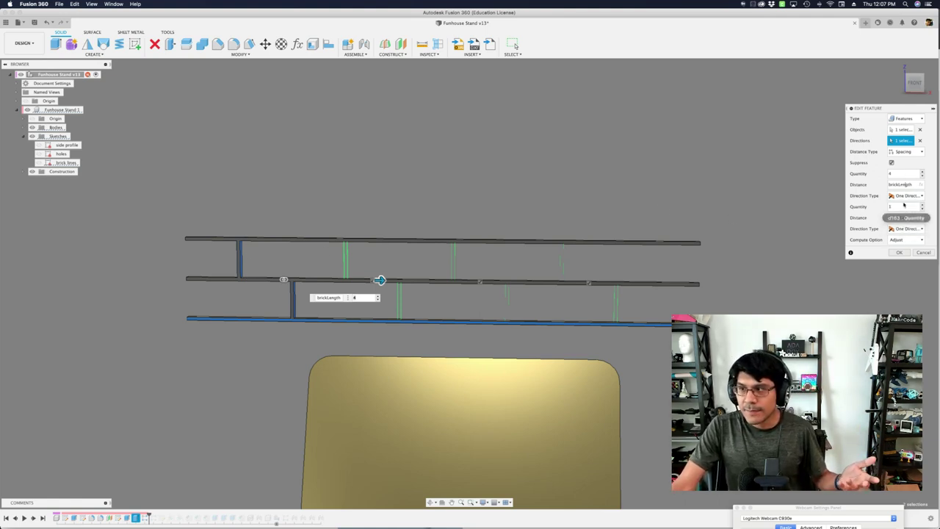
pyautogui.moveTo(899, 207); pyautogui.dragTo(862, 210)
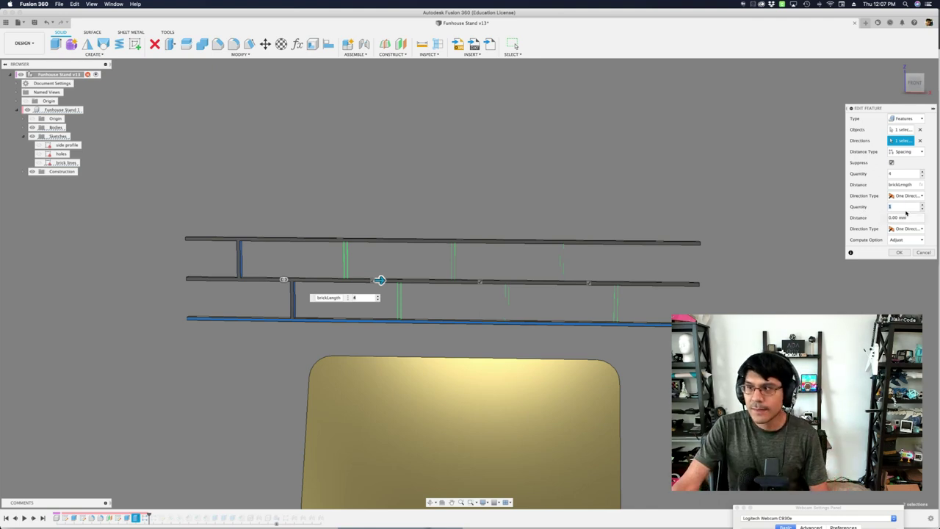
pyautogui.click(923, 253)
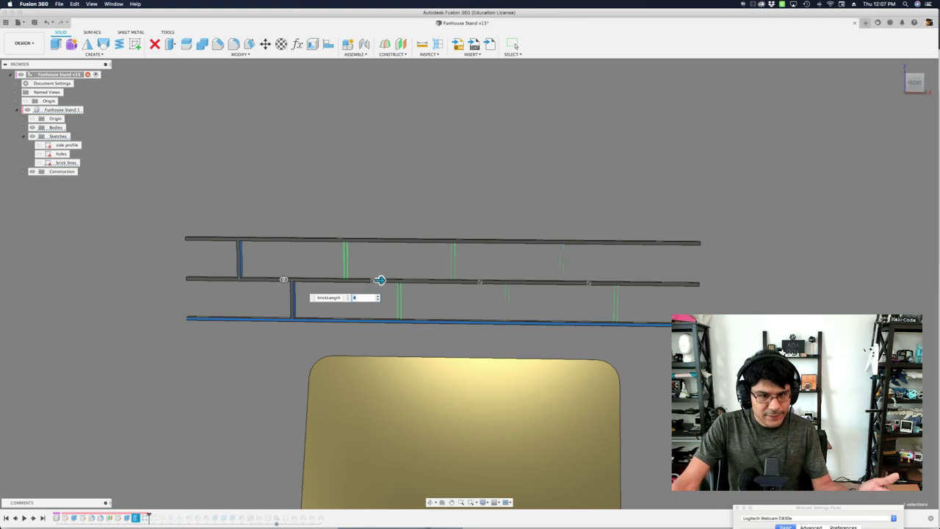
pyautogui.press('Return')
# Roll the timeline forward past the second pattern, expand the Bodies folder and bring the whole stand into view
pyautogui.scroll(3, 293, 235)
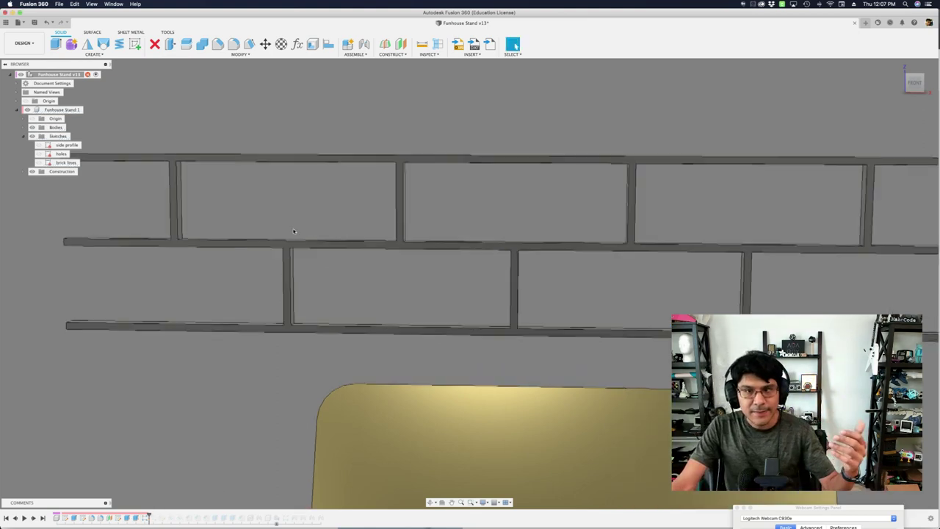
pyautogui.scroll(-1, 287, 233)
pyautogui.scroll(-2, 287, 234)
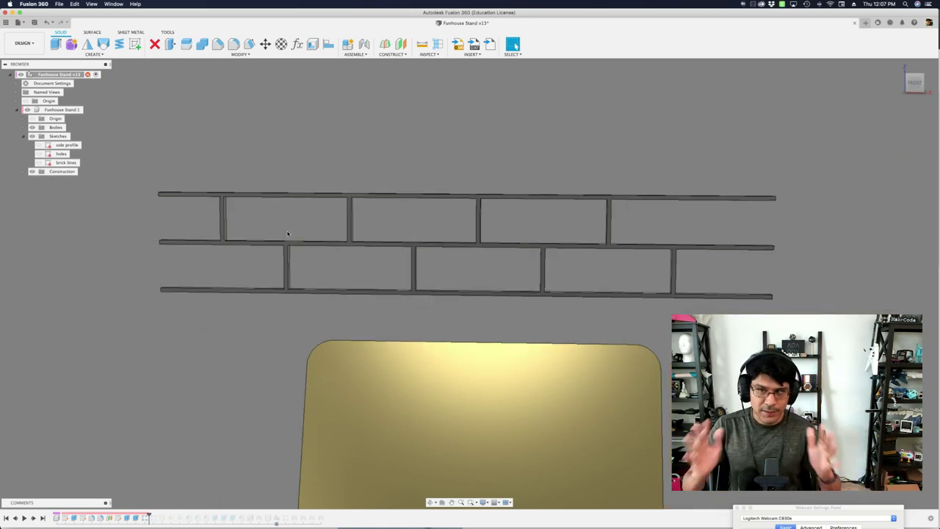
pyautogui.scroll(-1, 288, 250)
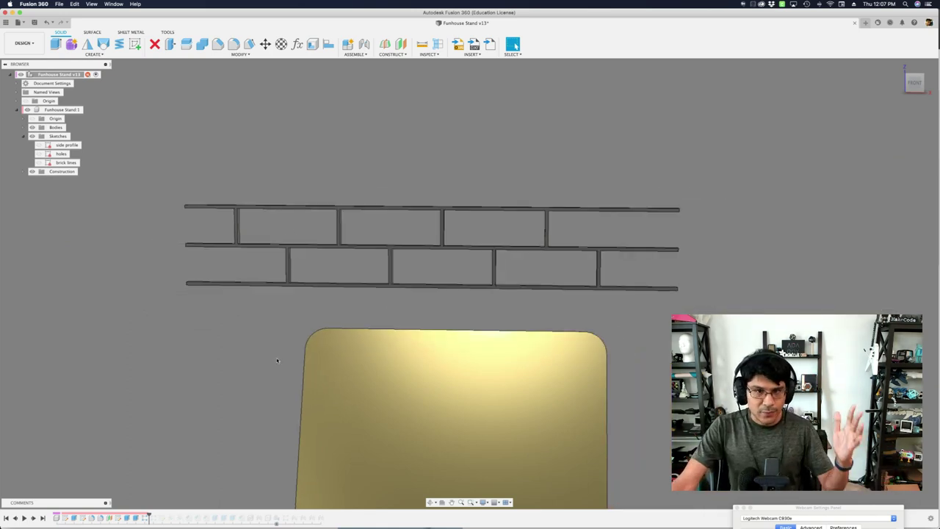
pyautogui.scroll(-1, 277, 361)
pyautogui.moveTo(149, 517); pyautogui.dragTo(158, 517)
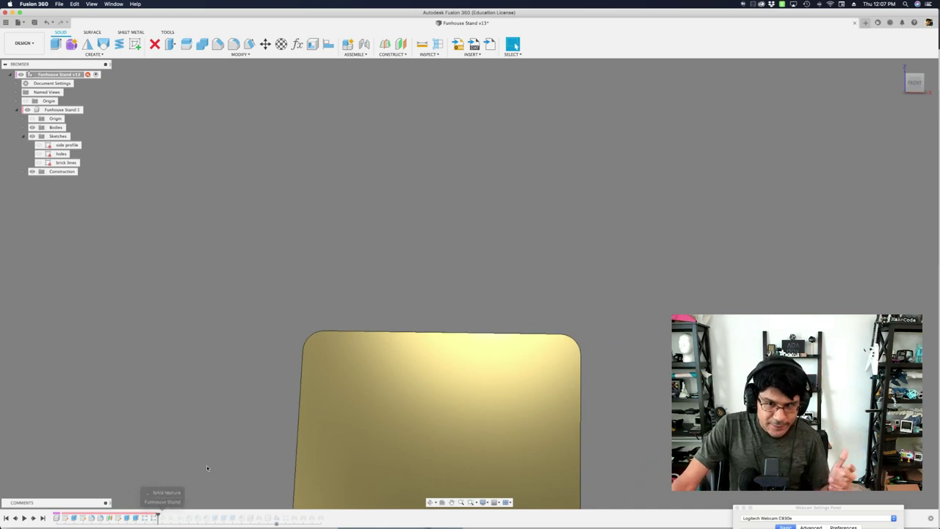
pyautogui.click(22, 128)
pyautogui.scroll(-3, 397, 208)
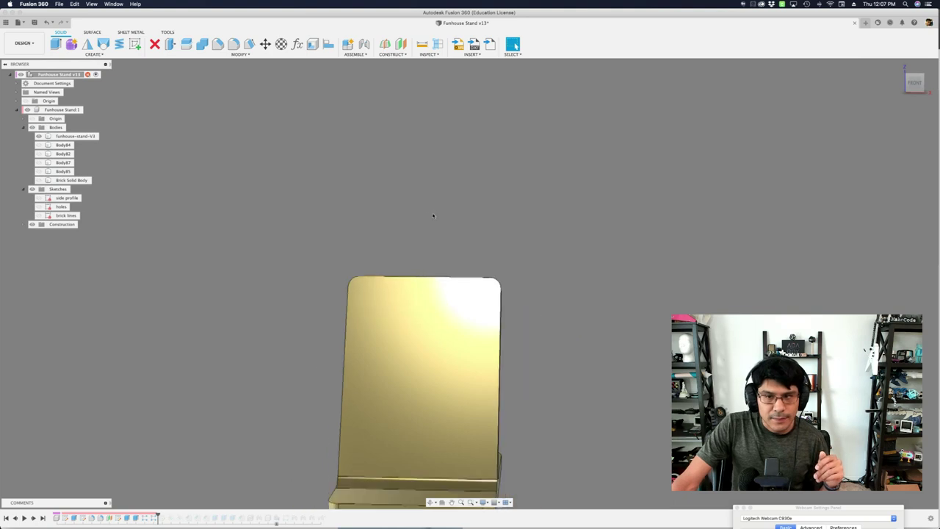
pyautogui.moveTo(285, 382); pyautogui.dragTo(318, 350, button='middle')
pyautogui.scroll(1, 323, 342)
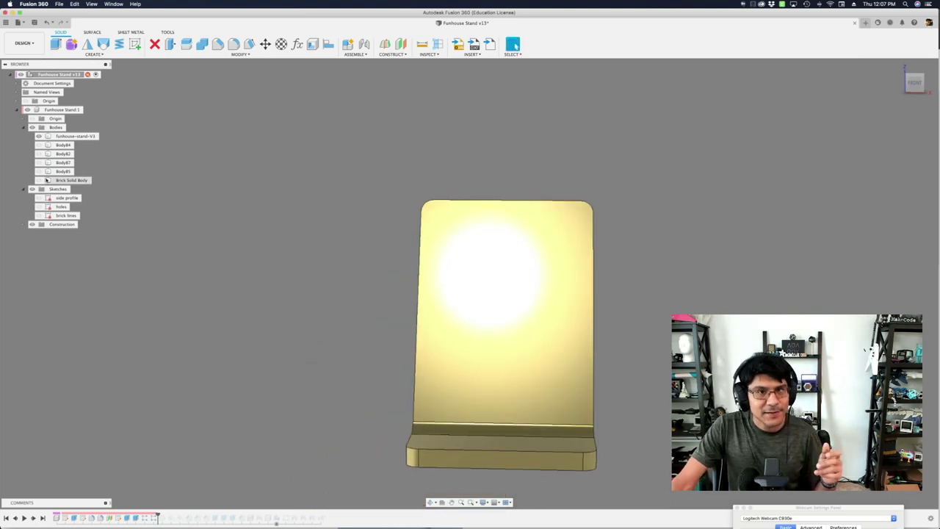
# Highlight the hidden brick line bodies one by one and make the Brick Solid Body visible over the stand
pyautogui.click(64, 145)
pyautogui.click(65, 155)
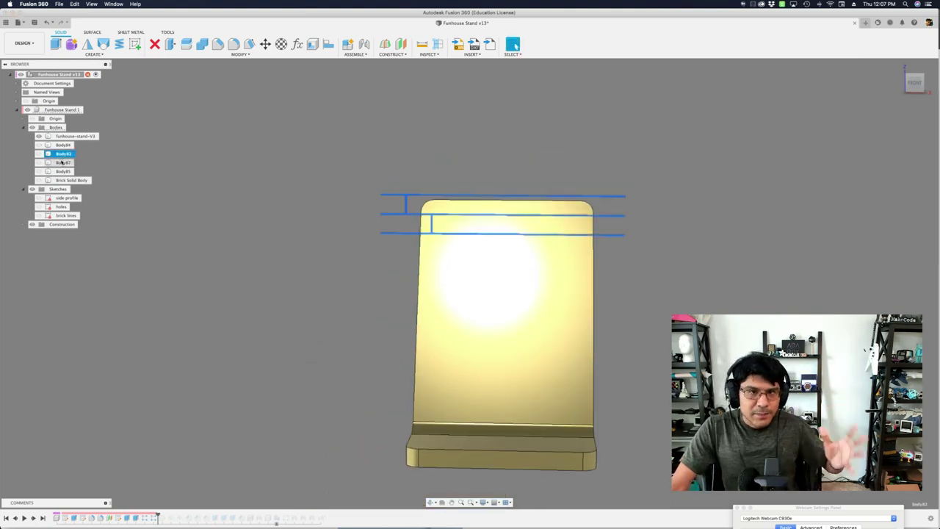
pyautogui.click(63, 162)
pyautogui.click(64, 171)
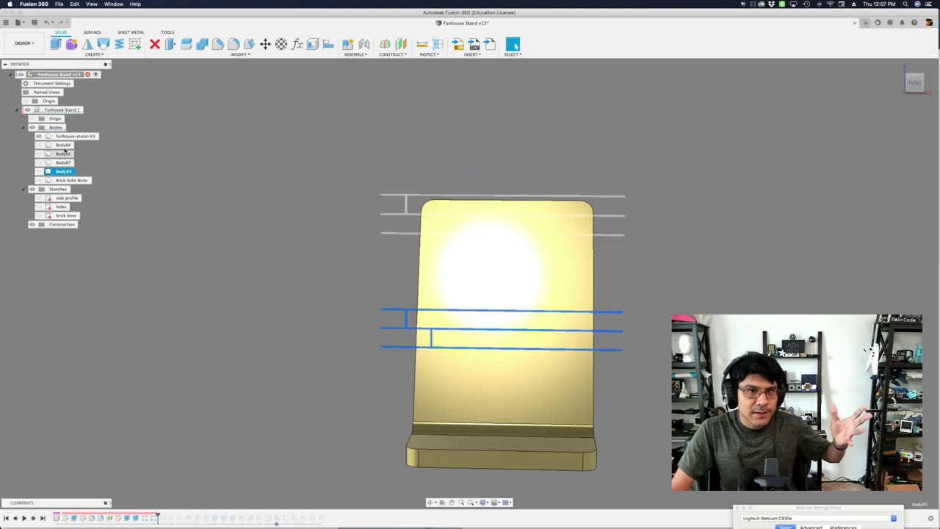
pyautogui.click(63, 145)
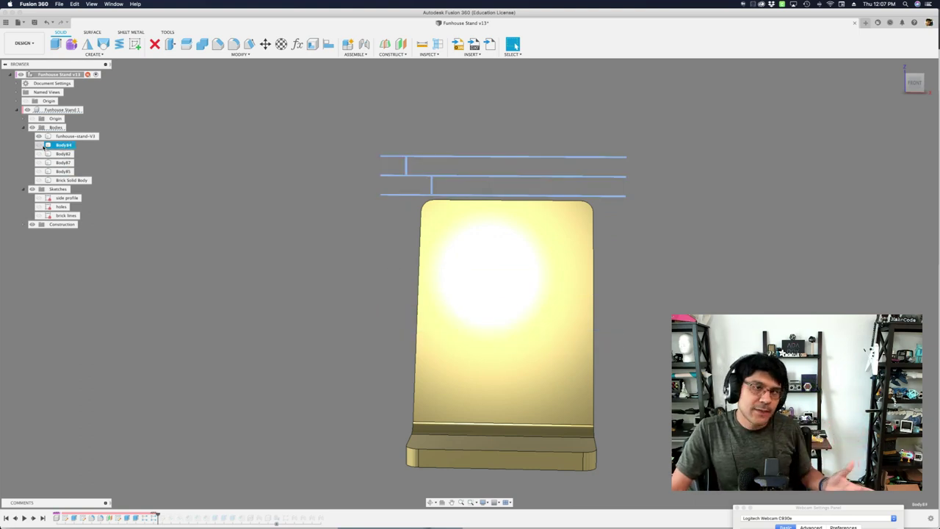
pyautogui.click(64, 171)
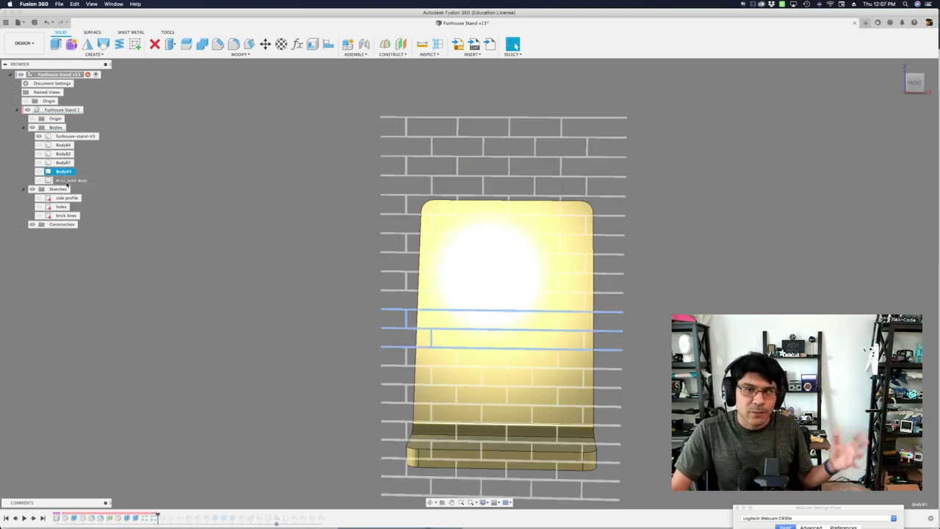
pyautogui.click(64, 180)
pyautogui.click(175, 194)
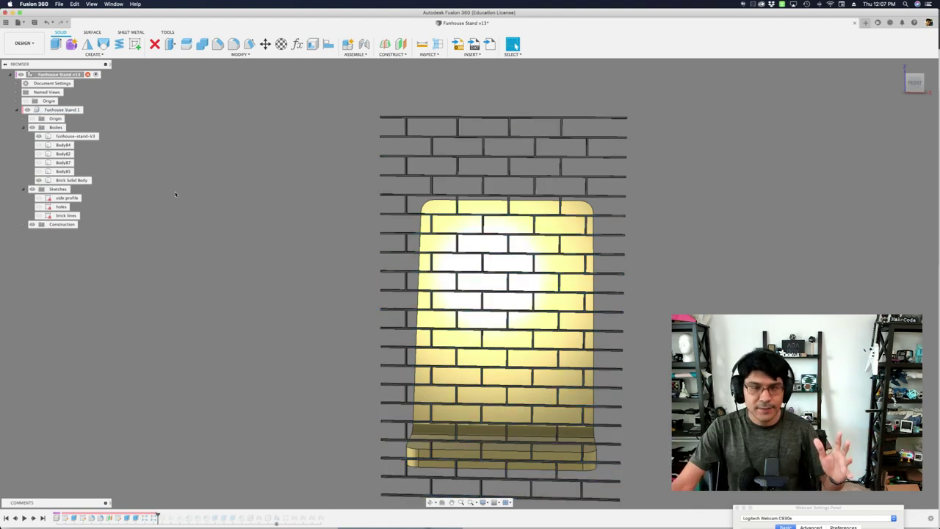
# Highlight the Brick Solid Body and examine up close the junctions between its horizontal and vertical lines
pyautogui.click(66, 180)
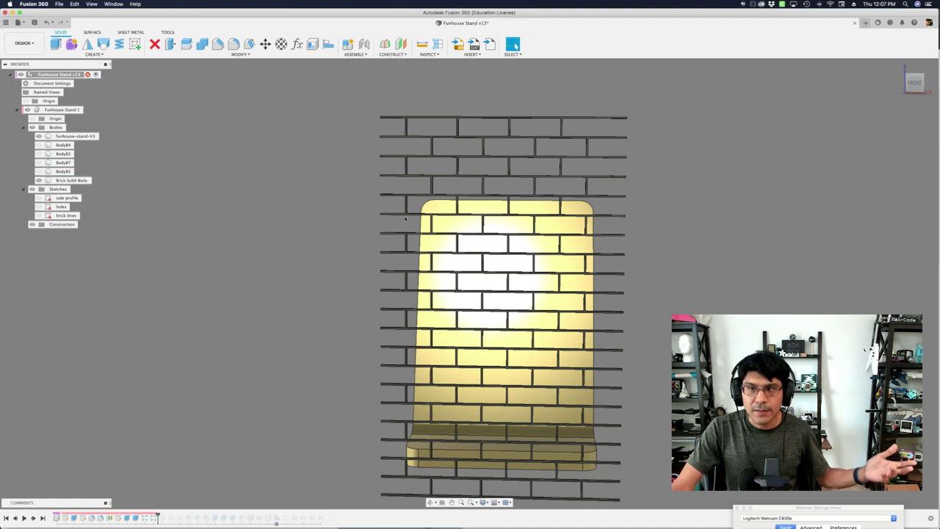
pyautogui.scroll(-3, 406, 199)
pyautogui.scroll(5, 402, 294)
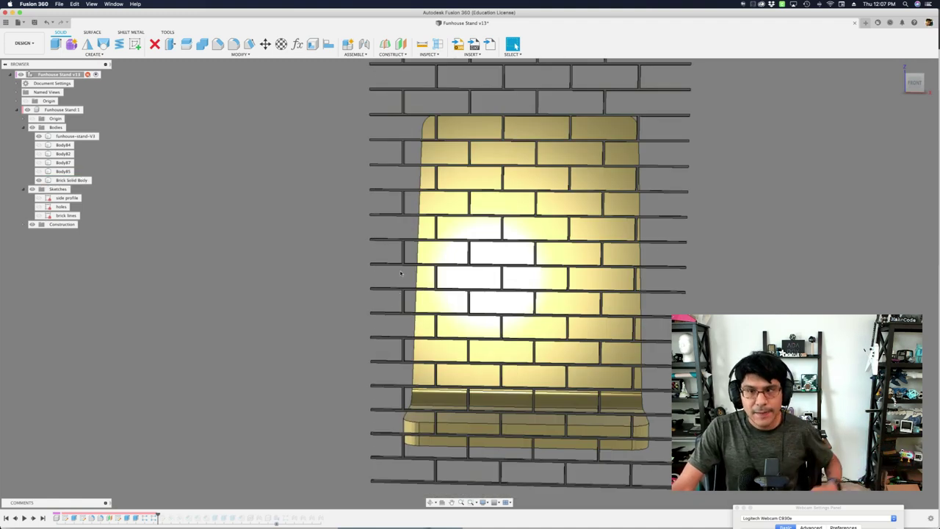
pyautogui.scroll(6, 429, 215)
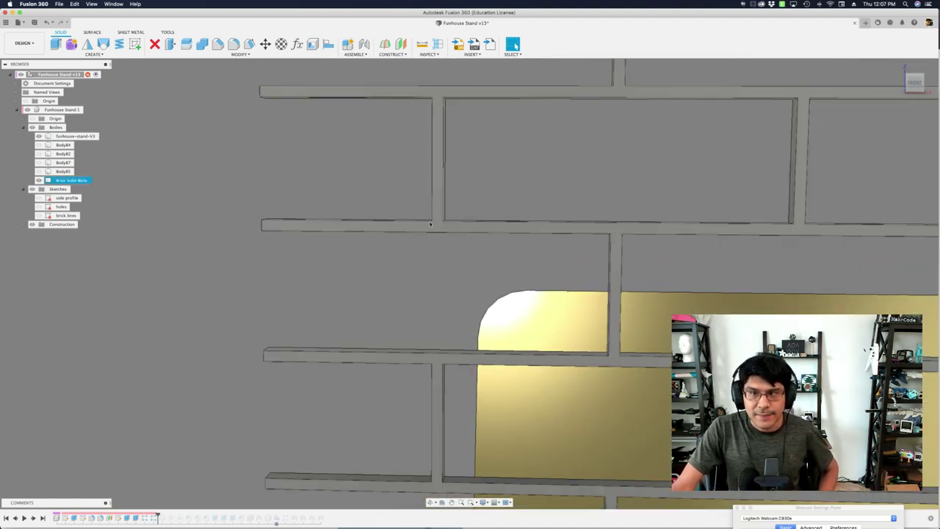
pyautogui.click(438, 222)
pyautogui.scroll(-8, 343, 155)
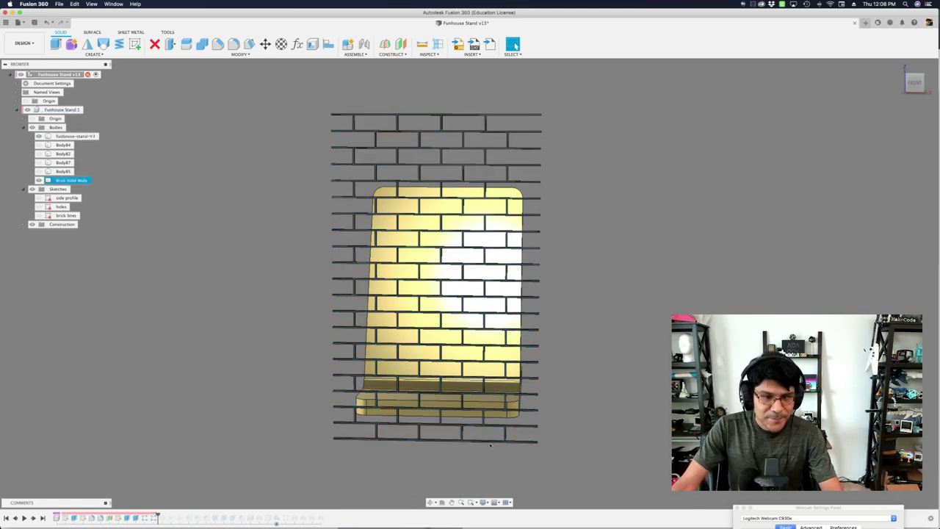
# Examine the Brick Solid Body from an angle, checking its thickness and its position in front of the stand
pyautogui.keyDown('shift'); pyautogui.moveTo(585, 361); pyautogui.dragTo(220, 311, button='middle'); pyautogui.keyUp('shift')
pyautogui.scroll(3, 382, 252)
pyautogui.scroll(5, 382, 176)
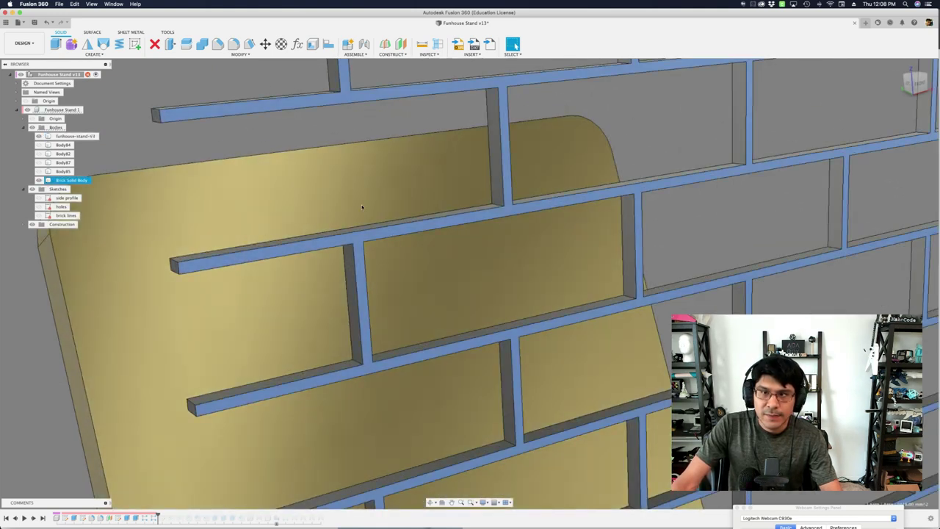
pyautogui.scroll(-2, 321, 179)
pyautogui.scroll(-5, 308, 173)
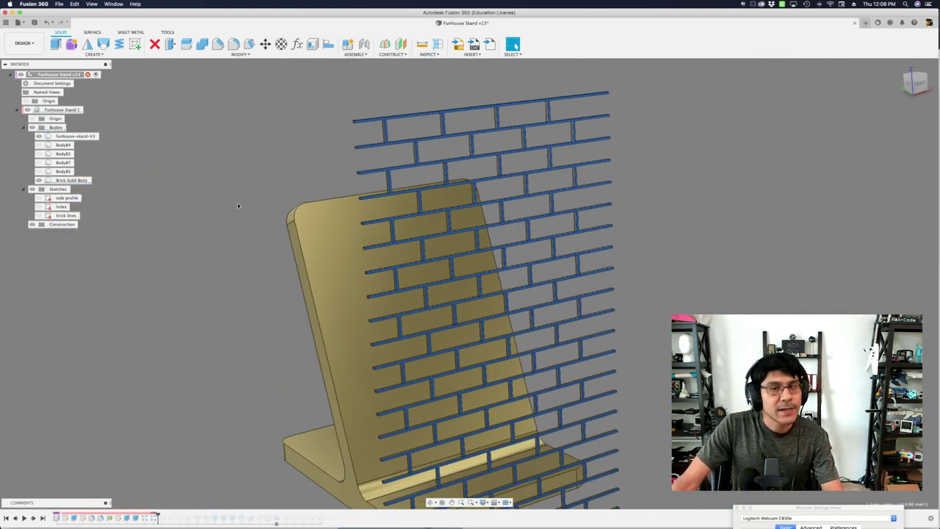
pyautogui.scroll(5, 414, 168)
pyautogui.scroll(2, 413, 167)
pyautogui.scroll(-5, 397, 154)
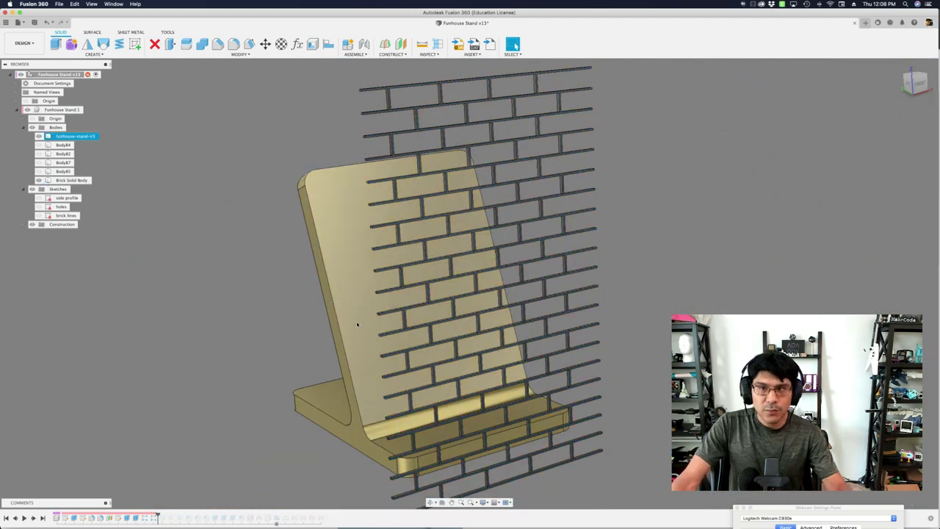
# Select the brick lattice's front face, inspect it against the stand's tilted backrest and clear the selection
pyautogui.scroll(6, 423, 255)
pyautogui.click(423, 256)
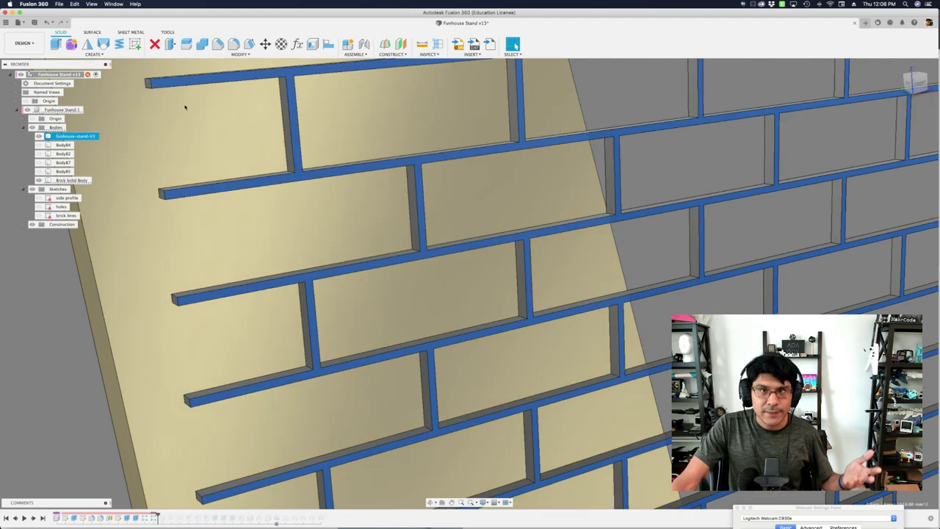
pyautogui.scroll(-8, 264, 235)
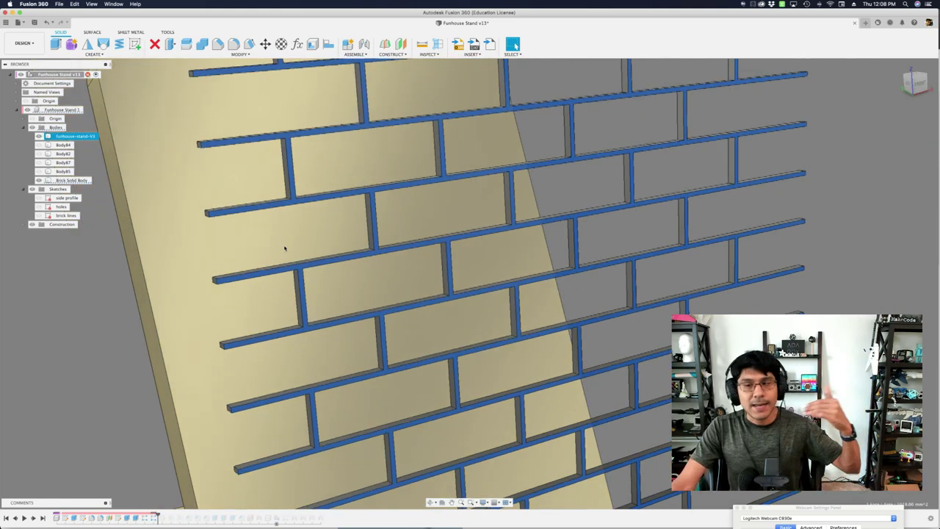
pyautogui.hscroll(-2, 227, 268)
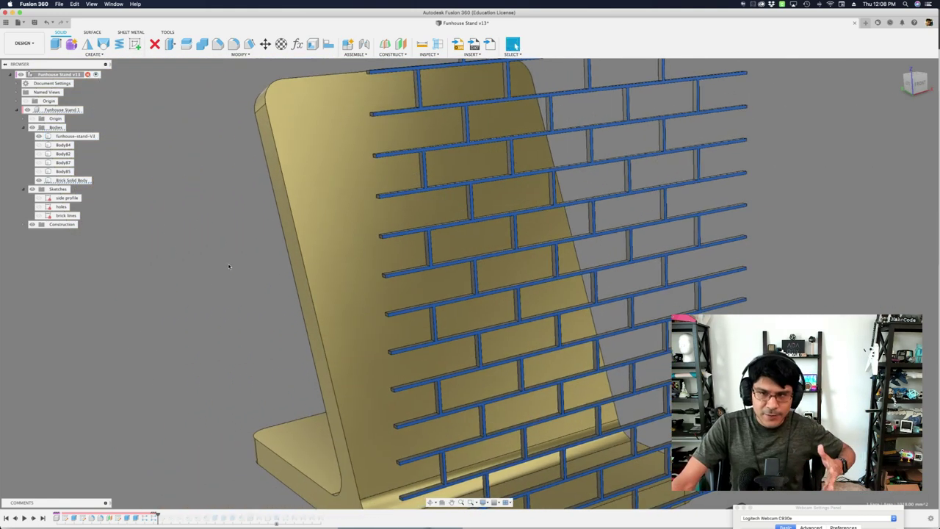
pyautogui.click(229, 269)
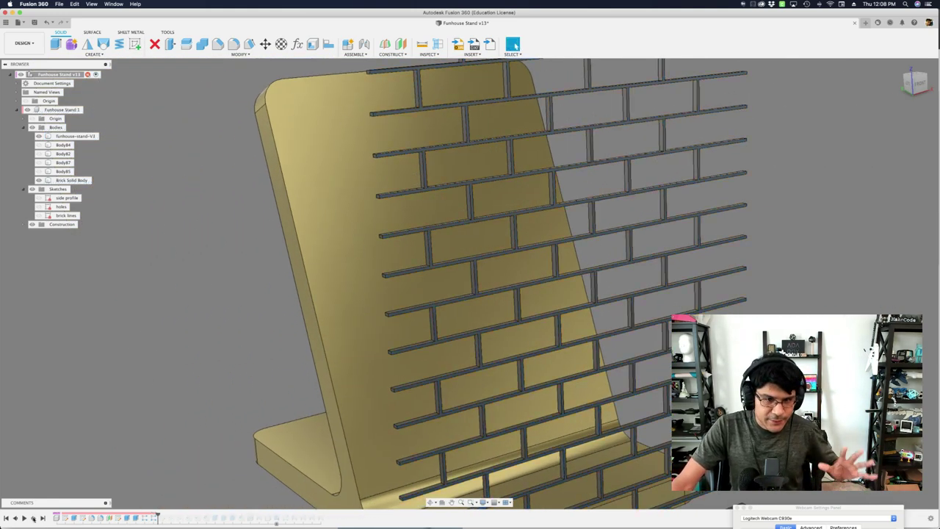
# Roll the timeline forward past the brick texture sketch, inspect the Brick Solid Body's front face and make that sketch visible
pyautogui.click(33, 519)
pyautogui.scroll(-3, 148, 410)
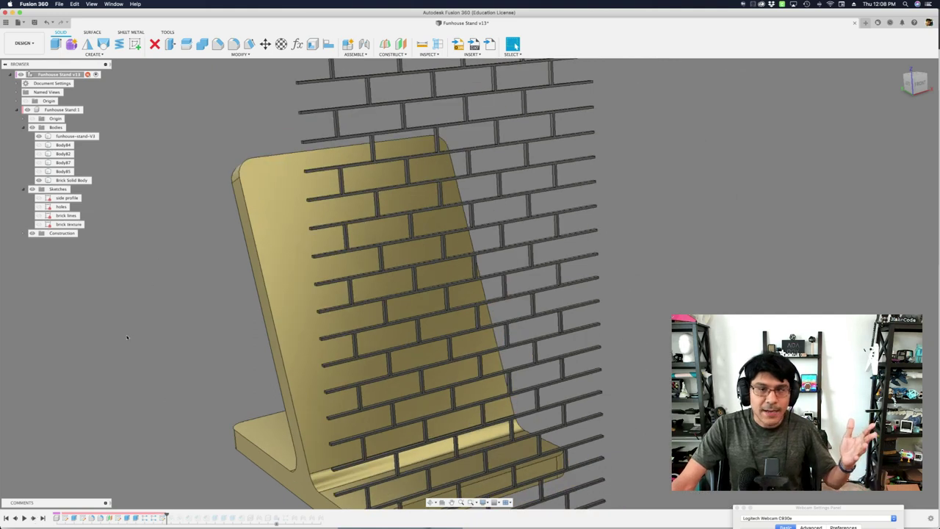
pyautogui.scroll(10, 353, 247)
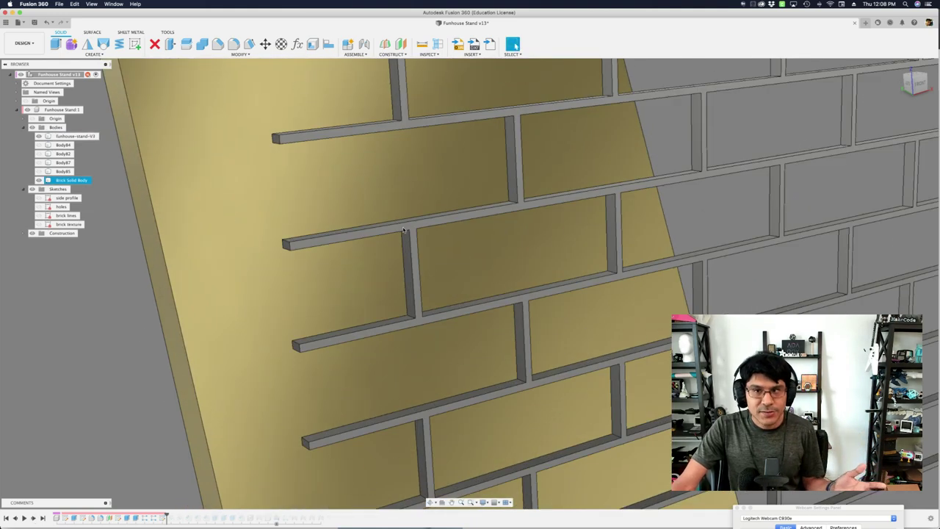
pyautogui.click(403, 230)
pyautogui.scroll(-5, 403, 230)
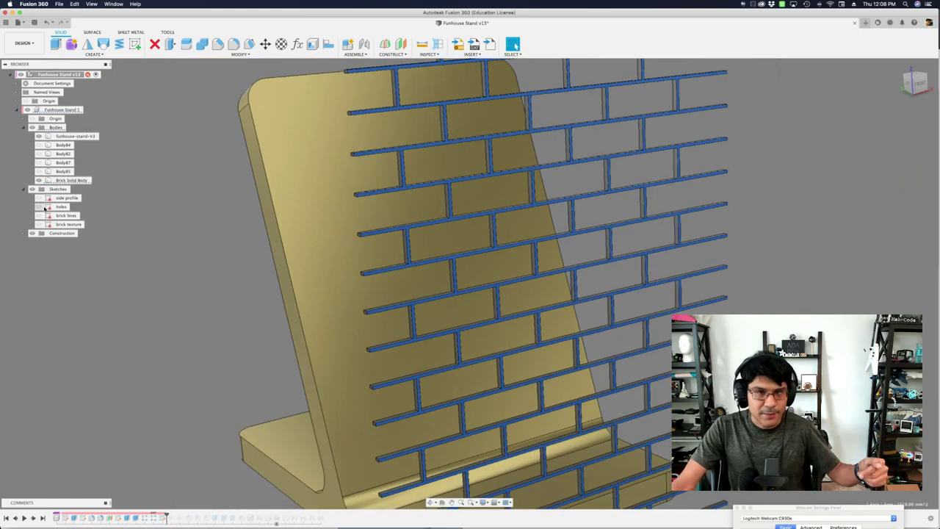
pyautogui.click(96, 252)
pyautogui.click(39, 224)
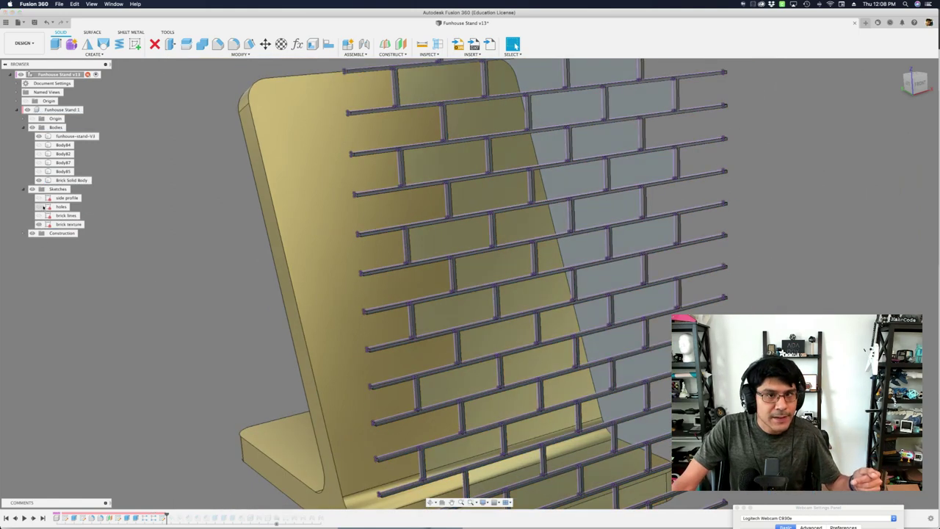
# Open the brick texture sketch for editing, hide the Brick Solid Body and select the projected brick outline
pyautogui.doubleClick(66, 224)
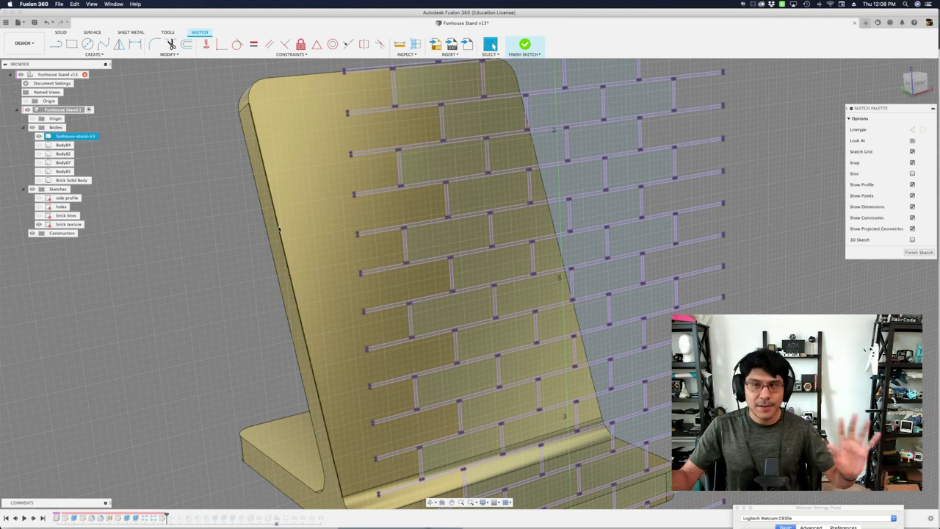
pyautogui.scroll(-3, 434, 317)
pyautogui.scroll(8, 381, 170)
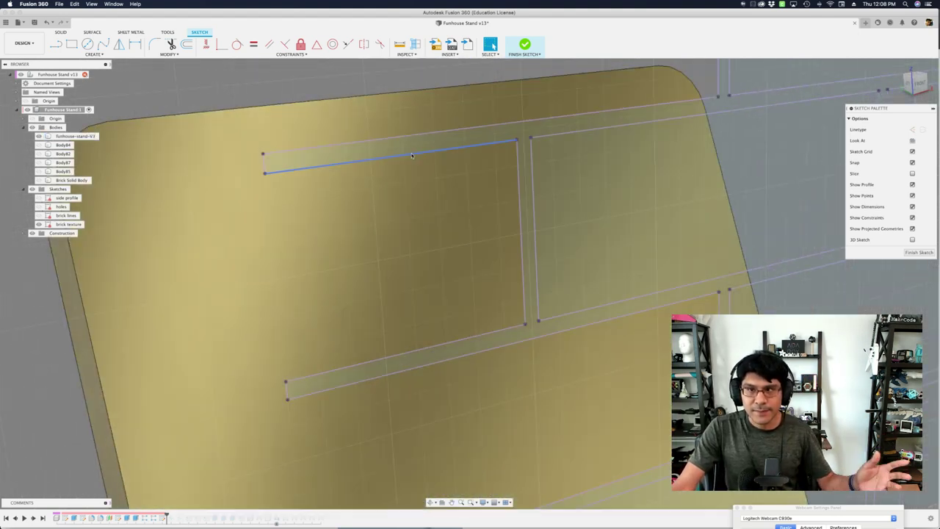
pyautogui.click(412, 151)
pyautogui.scroll(-10, 412, 151)
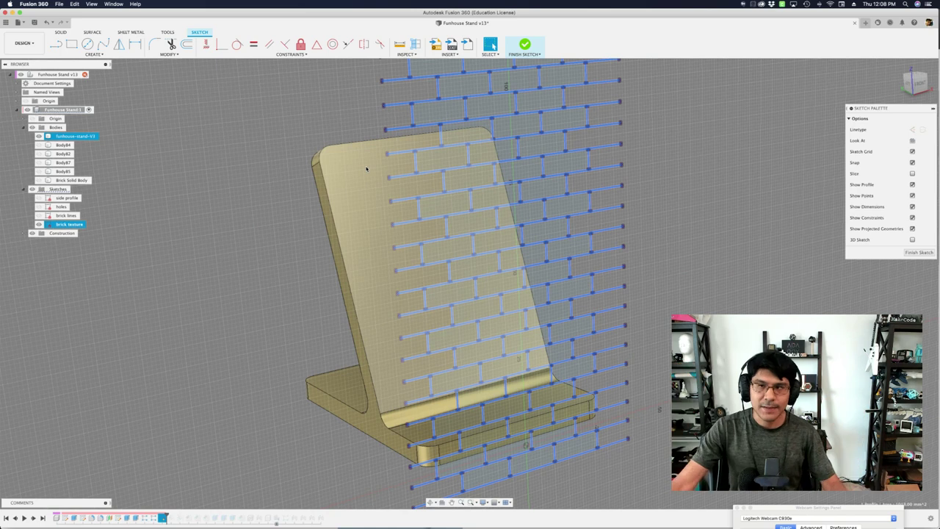
# Examine the selected projected outline across the whole brick texture sketch, from the upper rows down to the base
pyautogui.scroll(4, 339, 201)
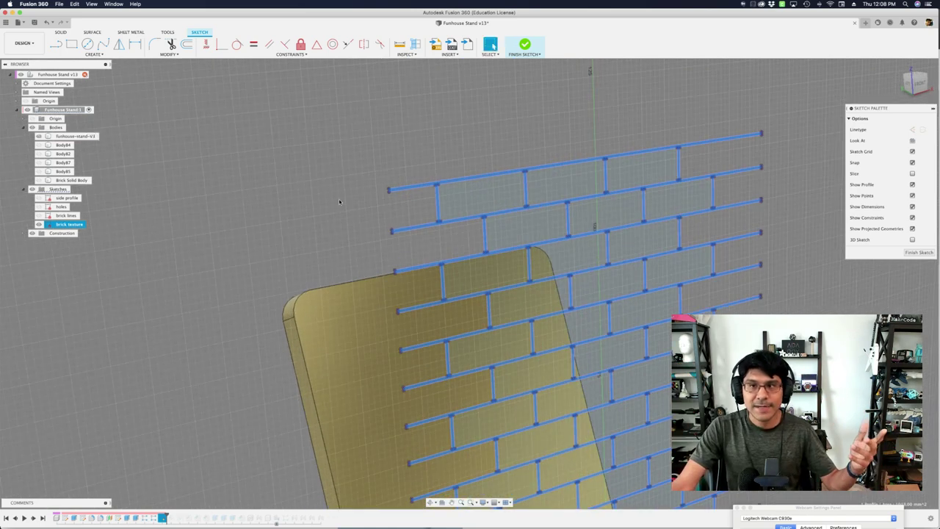
pyautogui.scroll(6, 429, 191)
pyautogui.scroll(-3, 441, 162)
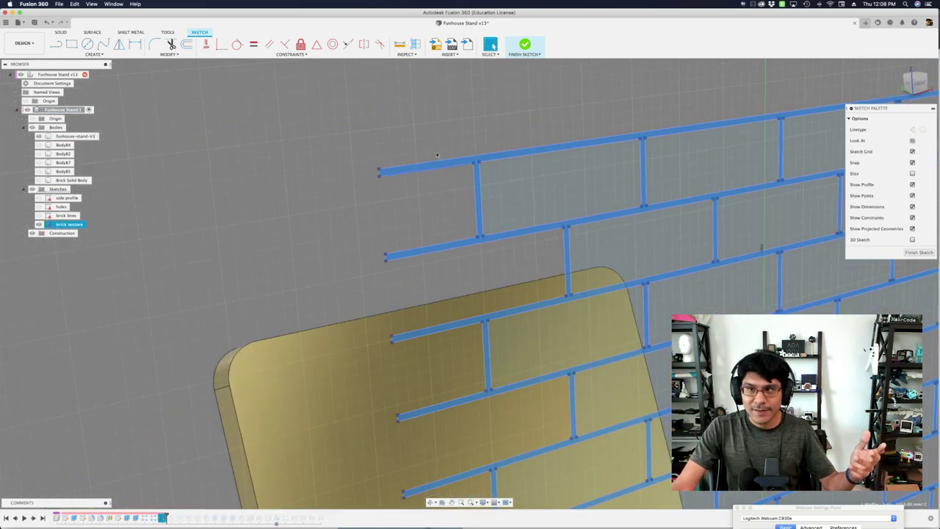
pyautogui.scroll(-6, 432, 150)
pyautogui.scroll(3, 526, 433)
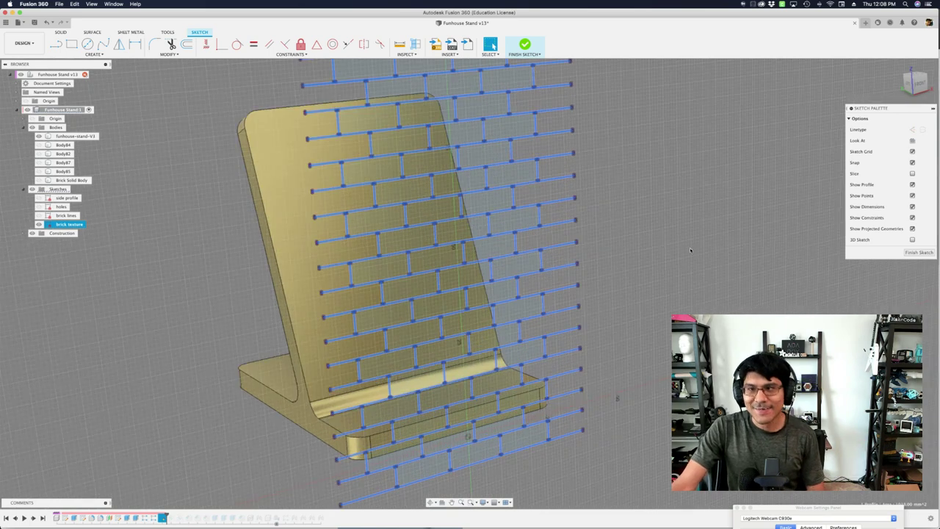
pyautogui.scroll(-4, 573, 213)
pyautogui.scroll(5, 458, 175)
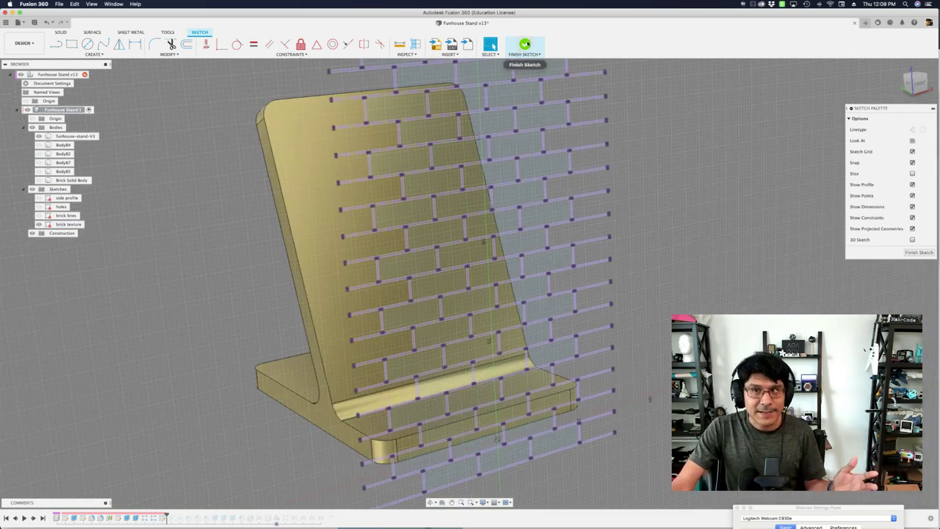
# Finish the brick texture sketch, roll the timeline forward past the emboss feature and view the stand from its side
pyautogui.click(525, 46)
pyautogui.scroll(-1, 190, 468)
pyautogui.moveTo(182, 446); pyautogui.dragTo(208, 418, button='middle')
pyautogui.click(33, 518)
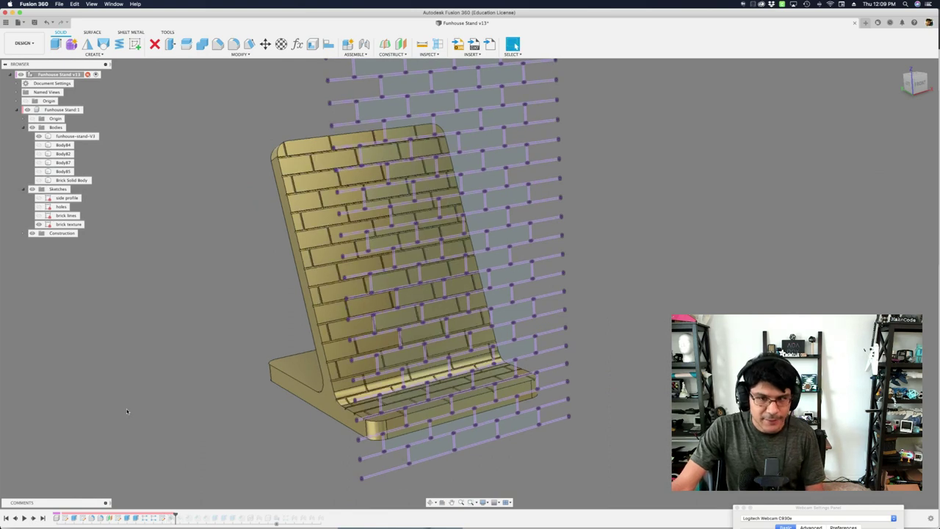
pyautogui.keyDown('shift'); pyautogui.moveTo(135, 419); pyautogui.dragTo(195, 456, button='middle'); pyautogui.keyUp('shift')
# Open the emboss feature for editing and inspect its sketch profile, faces, Tangent Chain, depth, effect and alignment settings
pyautogui.doubleClick(171, 517)
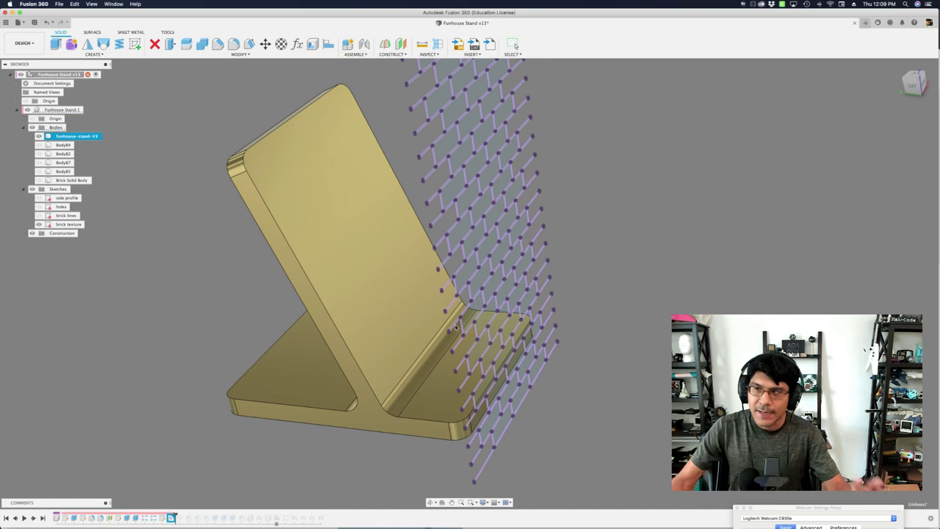
pyautogui.doubleClick(169, 518)
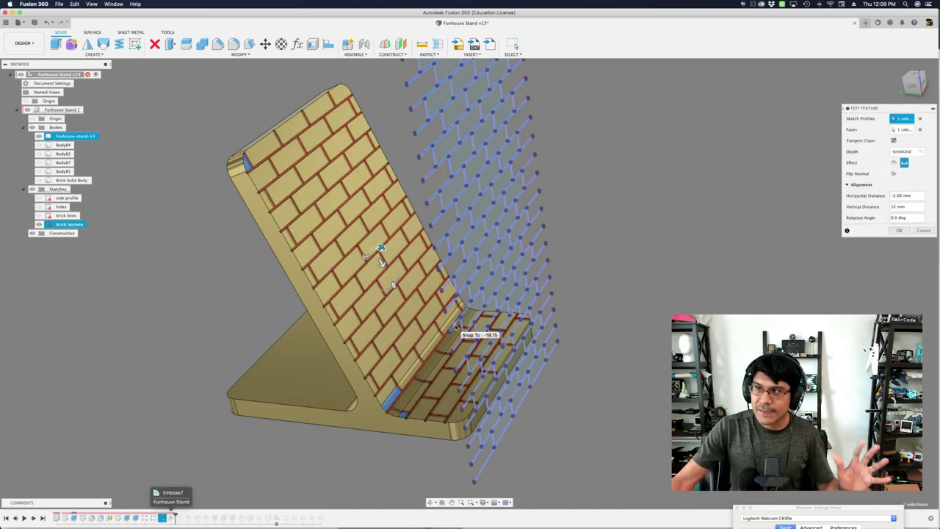
pyautogui.scroll(10, 434, 216)
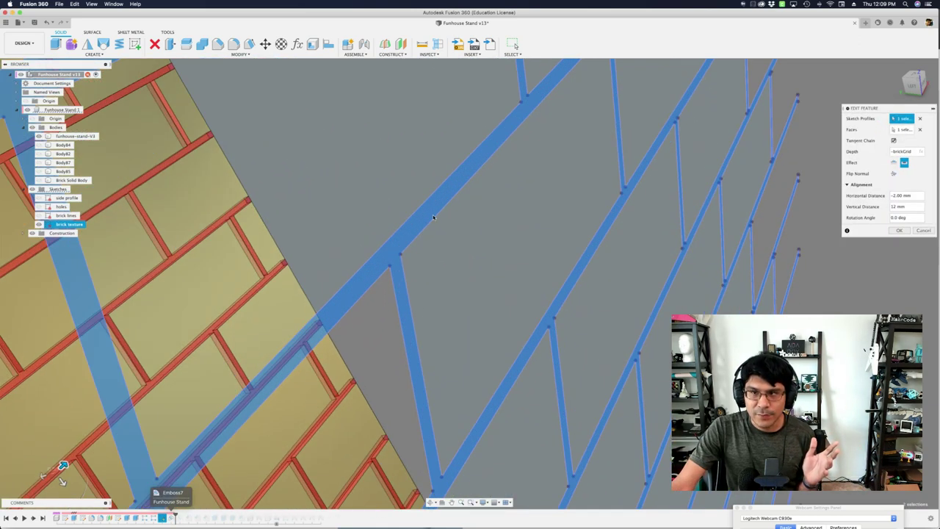
pyautogui.scroll(-12, 434, 217)
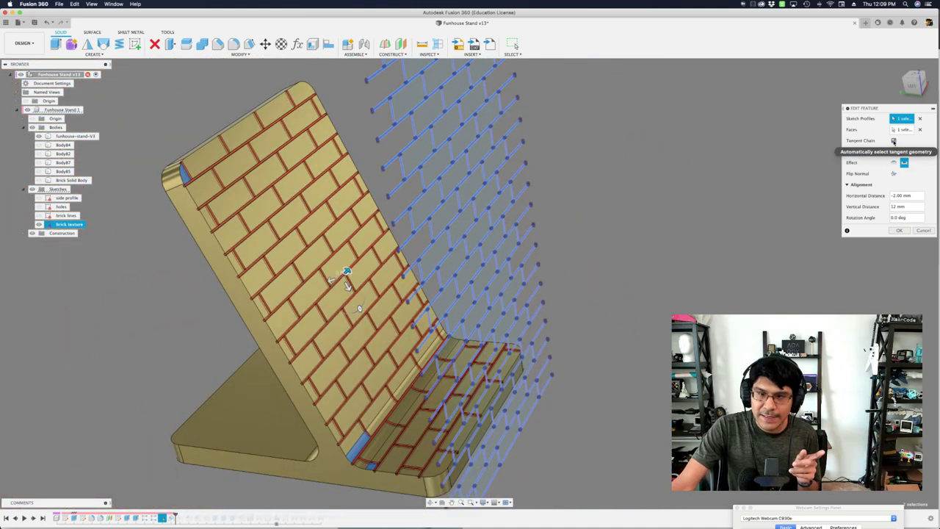
pyautogui.moveTo(409, 376); pyautogui.dragTo(437, 354, button='middle')
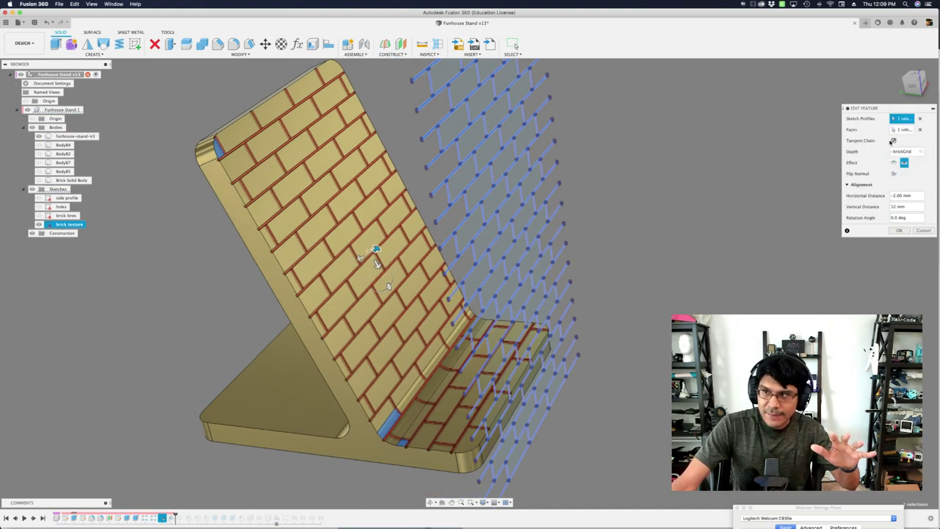
# Examine how the embossed brick lines follow the stand's front faces from the backrest around the bend onto the base
pyautogui.scroll(3, 428, 452)
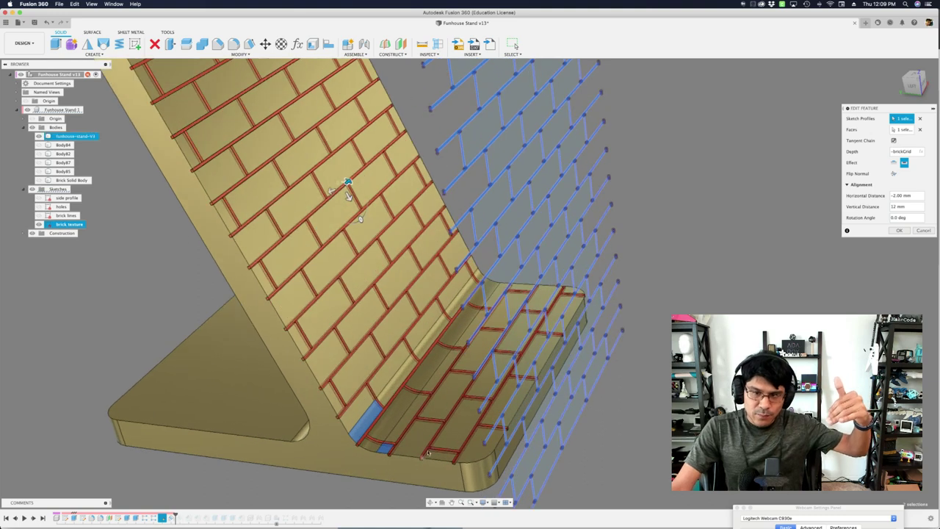
pyautogui.scroll(-3, 428, 452)
pyautogui.scroll(-1, 431, 415)
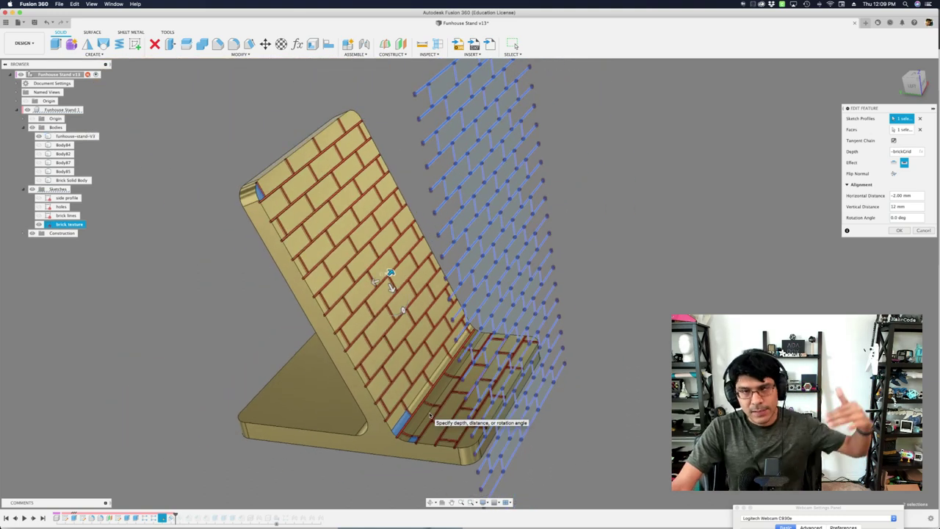
pyautogui.scroll(3, 425, 426)
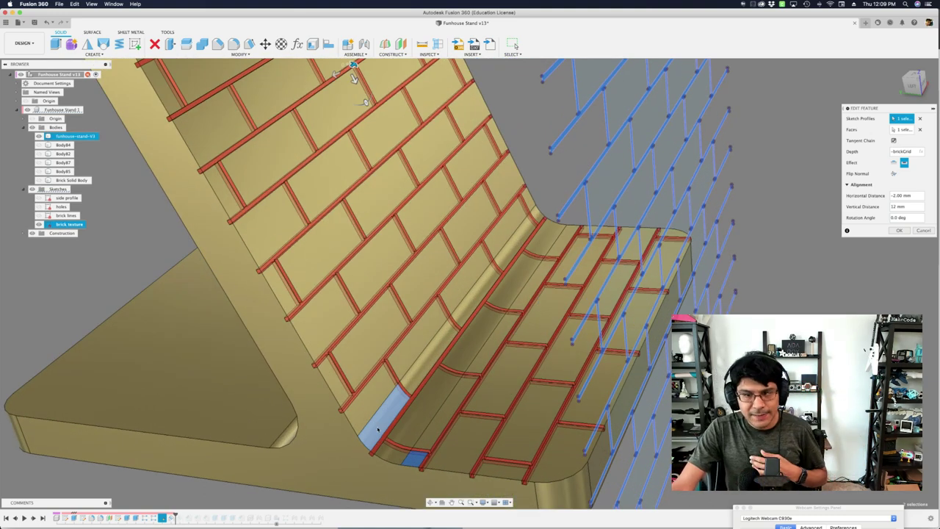
pyautogui.click(379, 429)
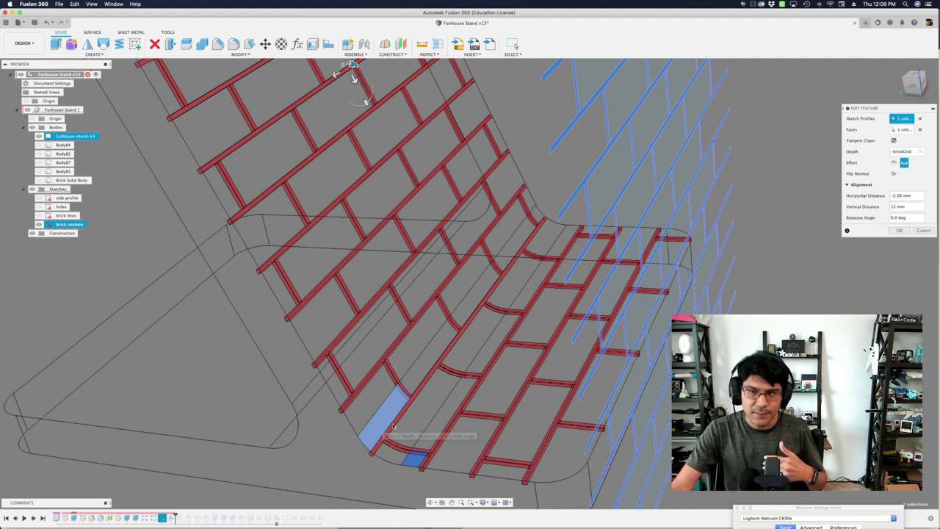
pyautogui.scroll(-4, 441, 408)
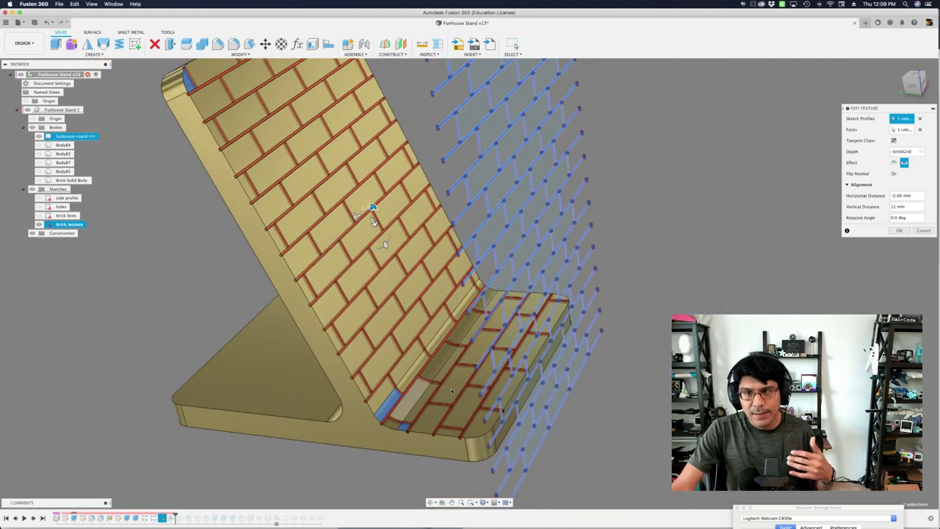
pyautogui.scroll(-2, 471, 386)
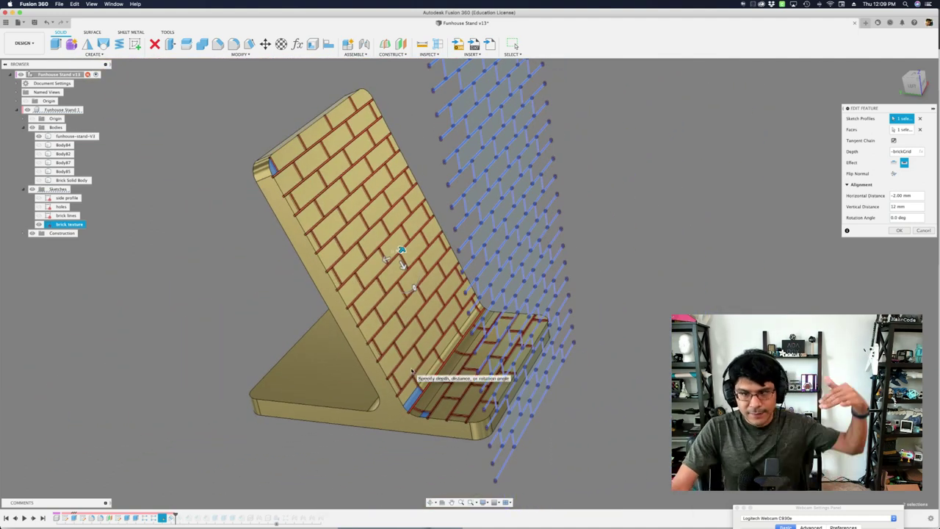
pyautogui.scroll(2, 420, 383)
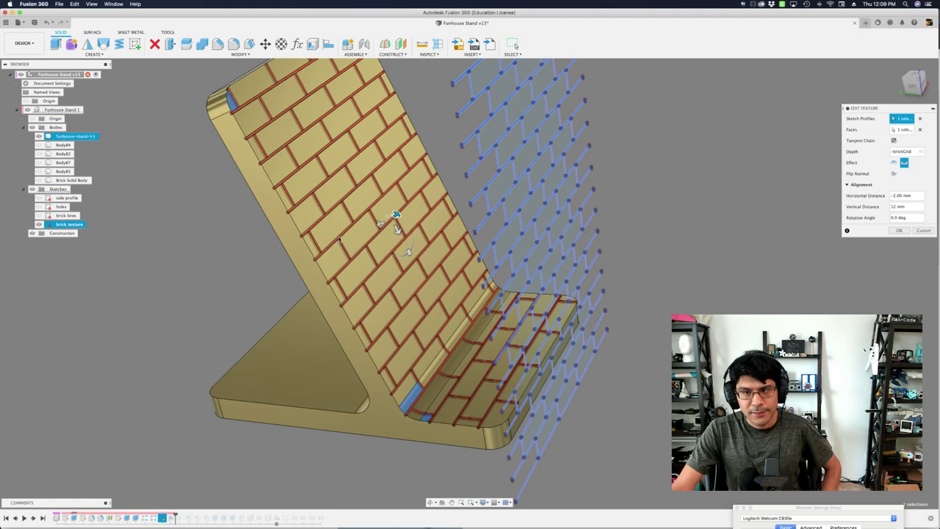
# Inspect the emboss preview where the brick lines cross the front bend and compare its layout with the source sketch from other angles
pyautogui.scroll(3, 407, 406)
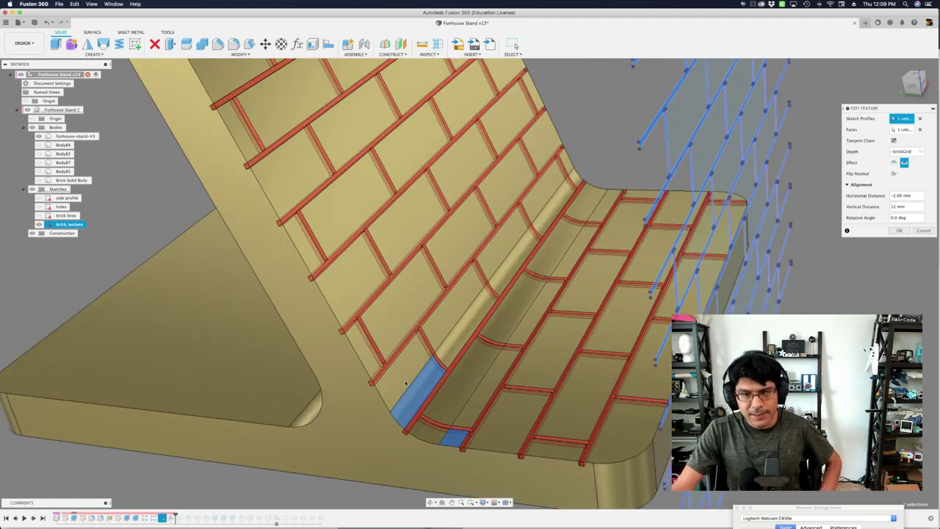
pyautogui.scroll(-1, 405, 389)
pyautogui.scroll(-1, 404, 383)
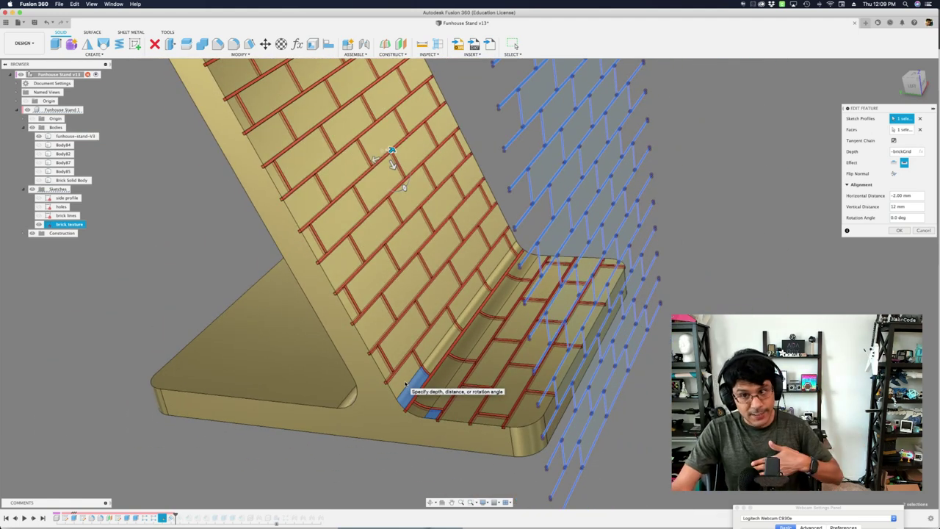
pyautogui.scroll(-1, 405, 382)
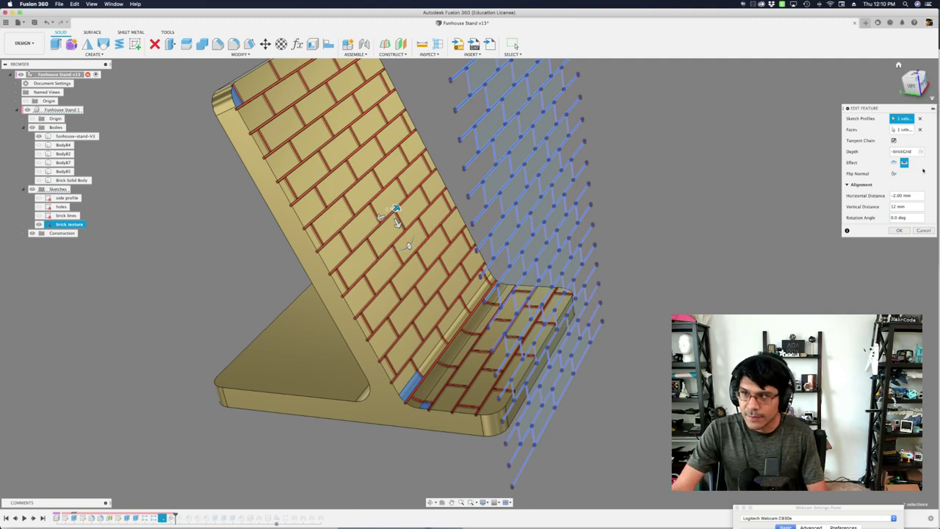
pyautogui.moveTo(923, 201); pyautogui.dragTo(907, 197)
pyautogui.scroll(-3, 460, 224)
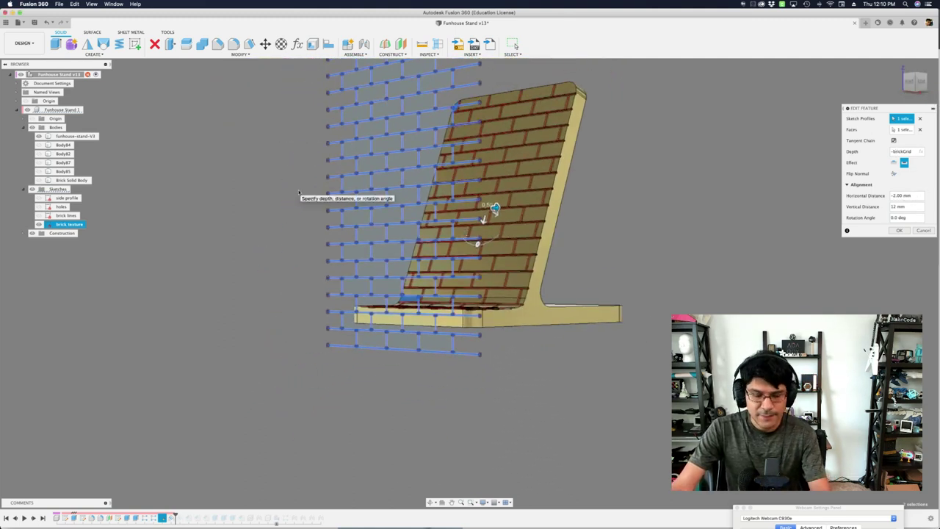
pyautogui.moveTo(314, 203)
pyautogui.keyDown('shift'); pyautogui.mouseDown(button='middle')
pyautogui.moveTo(279, 185)
pyautogui.moveTo(321, 189)
pyautogui.mouseUp(button='middle'); pyautogui.keyUp('shift')
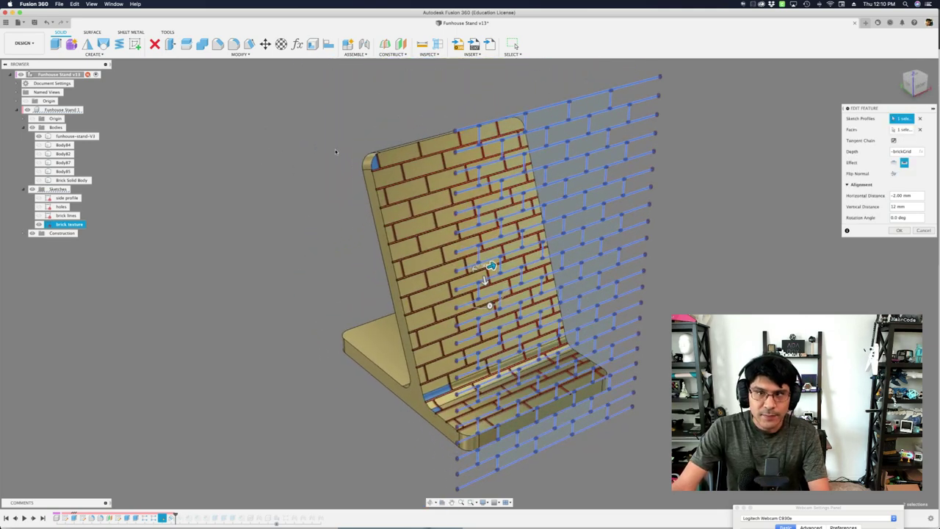
# Examine the brick layout at the backrest's upper corner against the emboss's horizontal and vertical distance settings, and close the edit without changes
pyautogui.scroll(10, 335, 148)
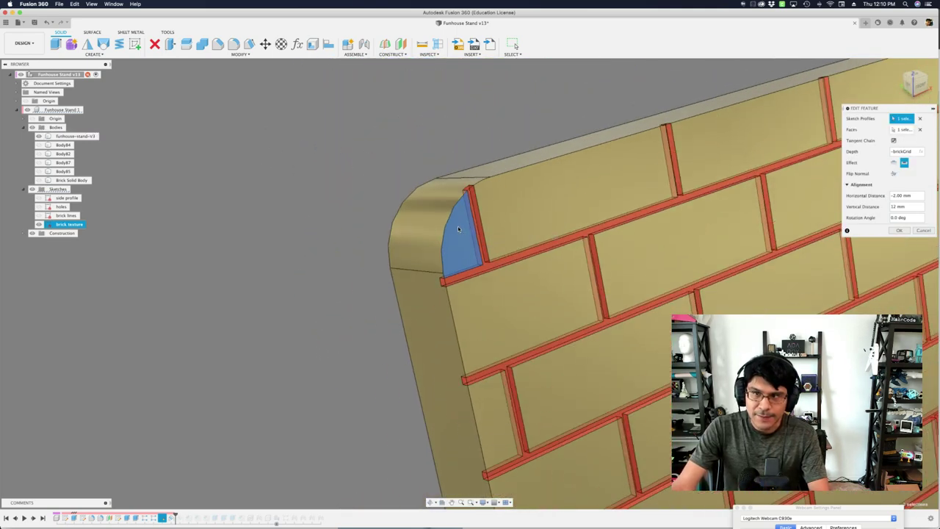
pyautogui.scroll(-3, 692, 225)
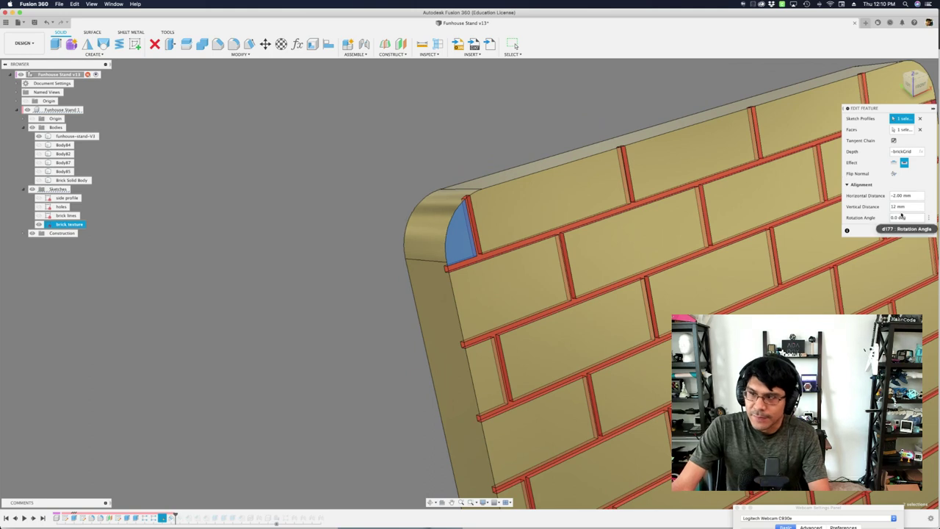
pyautogui.scroll(-4, 515, 176)
pyautogui.scroll(-3, 378, 188)
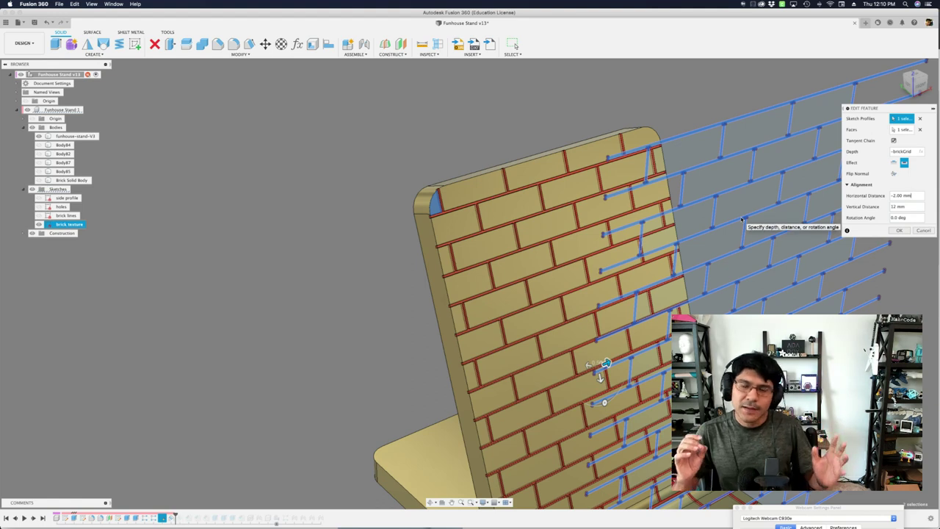
pyautogui.scroll(-3, 460, 101)
pyautogui.scroll(5, 528, 403)
pyautogui.scroll(-5, 552, 407)
pyautogui.keyDown('shift'); pyautogui.moveTo(552, 407); pyautogui.dragTo(554, 449, button='middle'); pyautogui.keyUp('shift')
pyautogui.scroll(10, 507, 191)
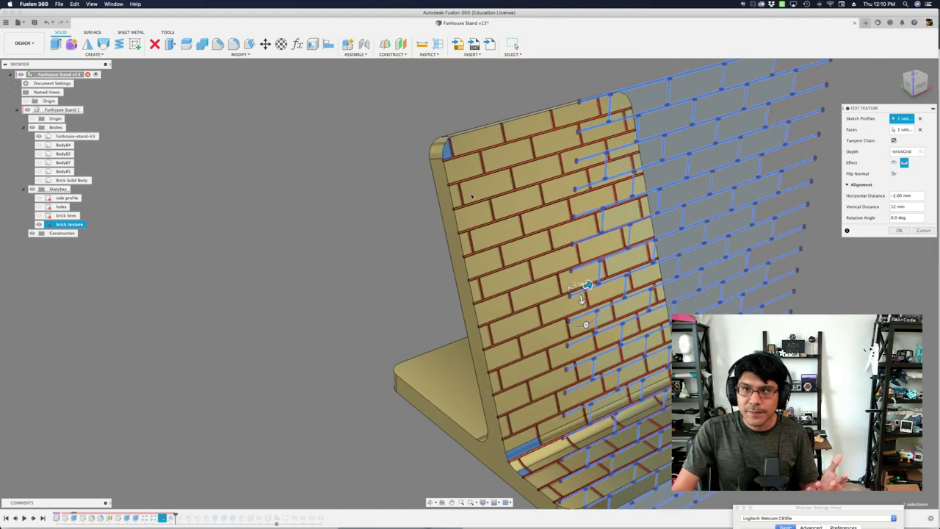
pyautogui.scroll(2, 490, 129)
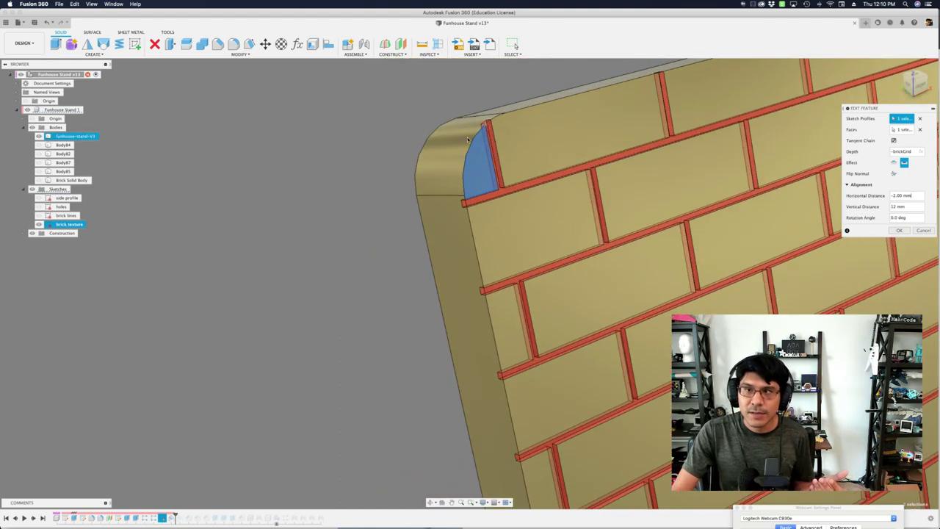
pyautogui.scroll(-6, 490, 128)
pyautogui.keyDown('shift'); pyautogui.moveTo(711, 229); pyautogui.dragTo(772, 217, button='middle'); pyautogui.keyUp('shift')
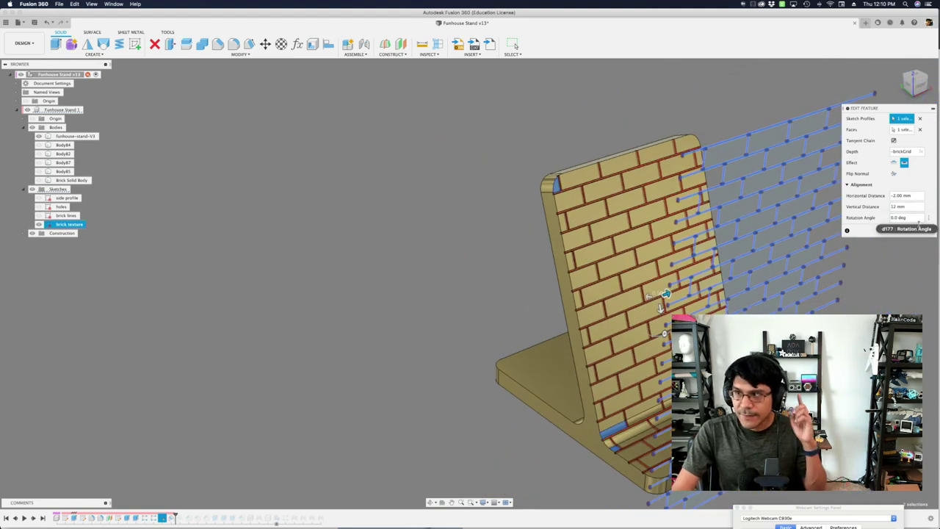
pyautogui.click(922, 230)
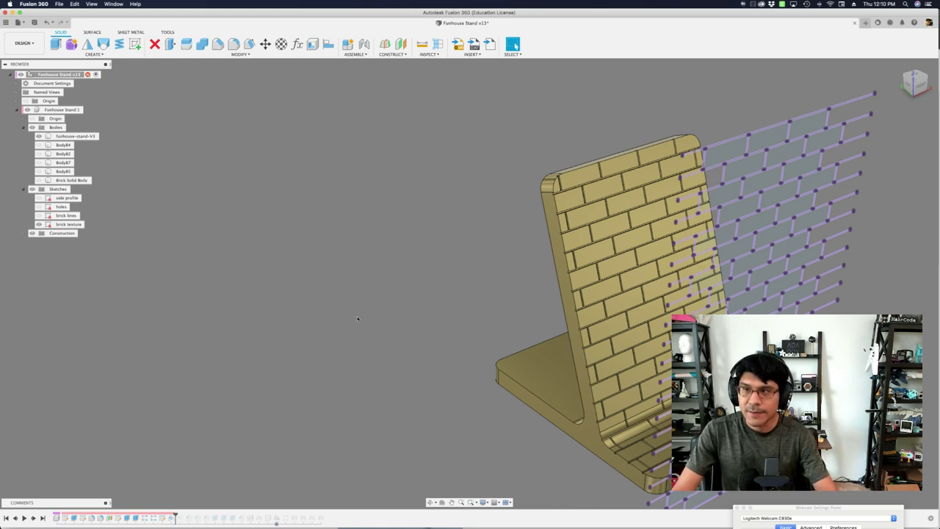
# Roll the timeline forward past the second emboss and view the stand from the front and the rear
pyautogui.moveTo(448, 263)
pyautogui.keyDown('shift'); pyautogui.mouseDown(button='middle')
pyautogui.moveTo(401, 257)
pyautogui.moveTo(394, 266)
pyautogui.moveTo(263, 195)
pyautogui.moveTo(298, 227)
pyautogui.moveTo(319, 216)
pyautogui.mouseUp(button='middle'); pyautogui.keyUp('shift')
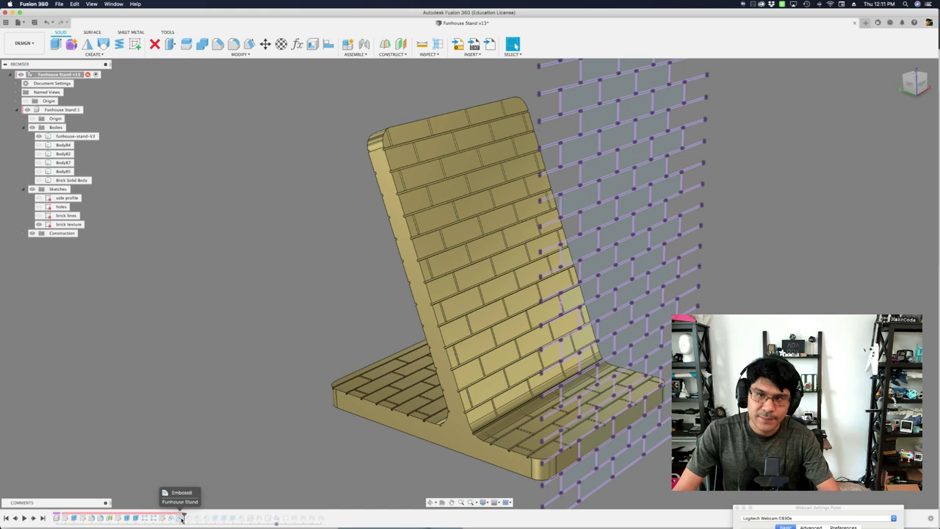
pyautogui.keyDown('shift'); pyautogui.moveTo(340, 307); pyautogui.dragTo(665, 256, button='middle'); pyautogui.keyUp('shift')
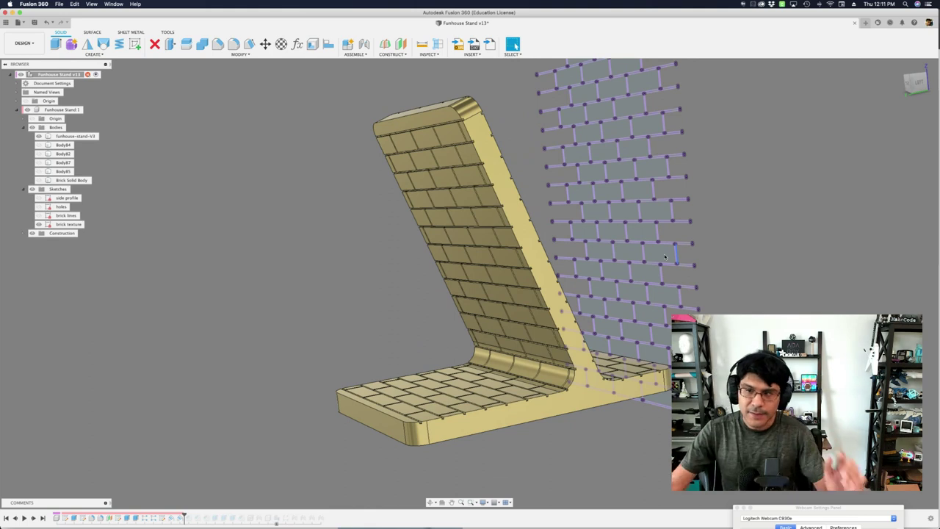
pyautogui.keyDown('shift'); pyautogui.moveTo(664, 256); pyautogui.dragTo(752, 260, button='middle'); pyautogui.keyUp('shift')
# Open the second emboss for editing and examine its brick lines around the rear bend and on the rear base face
pyautogui.doubleClick(180, 518)
pyautogui.doubleClick(179, 518)
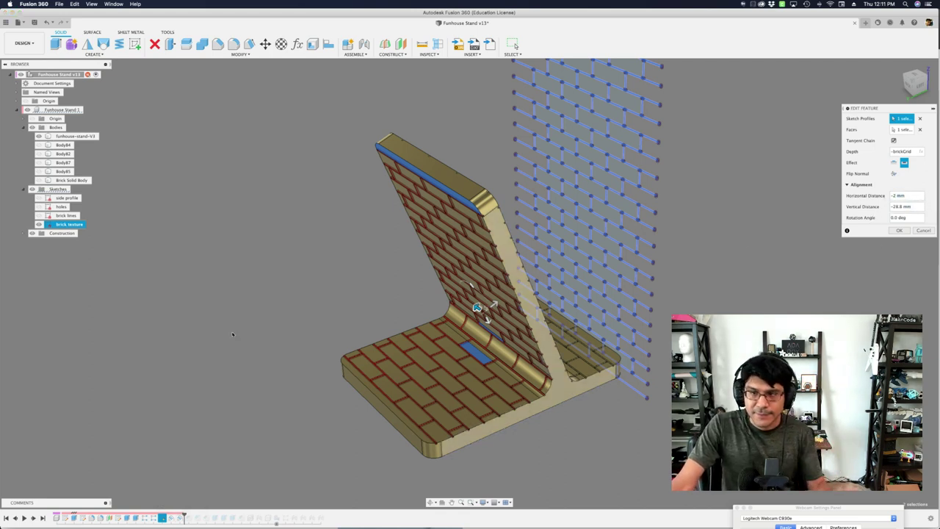
pyautogui.keyDown('shift'); pyautogui.moveTo(221, 330); pyautogui.dragTo(321, 254, button='middle'); pyautogui.keyUp('shift')
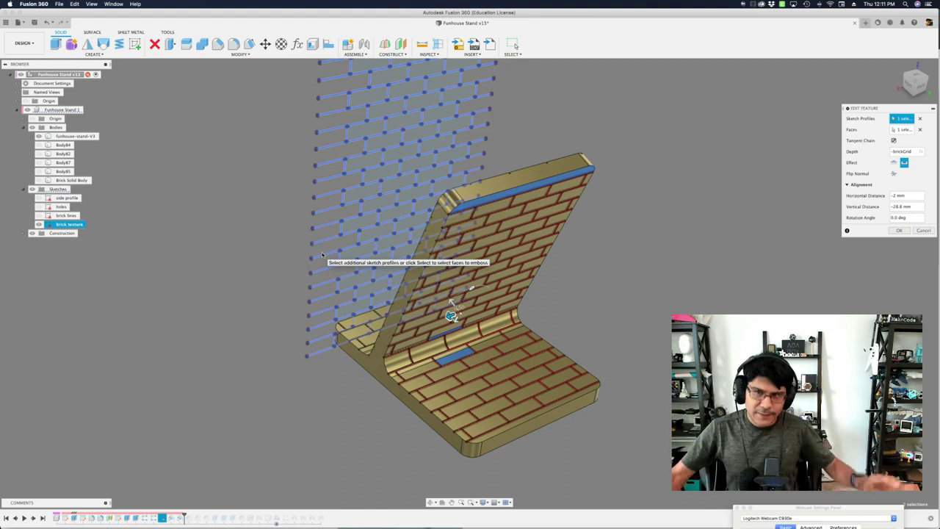
pyautogui.scroll(5, 525, 419)
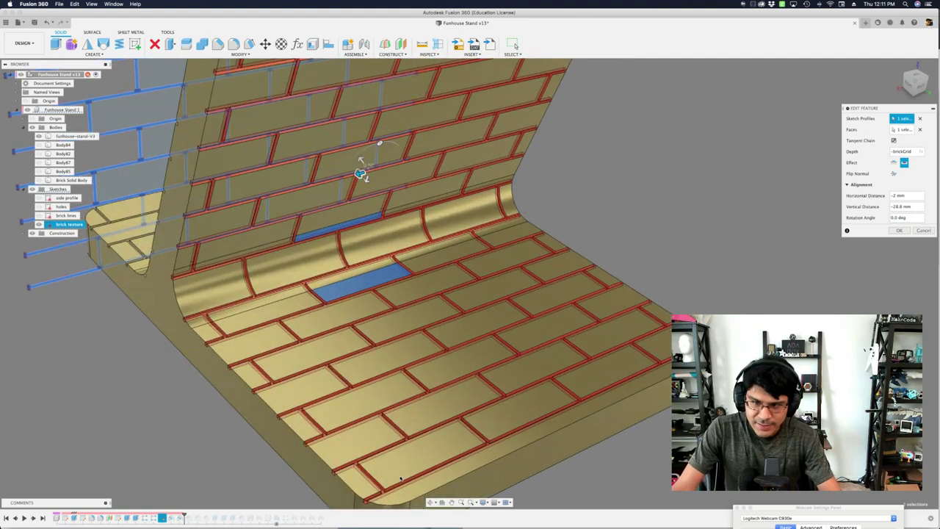
pyautogui.scroll(-5, 599, 386)
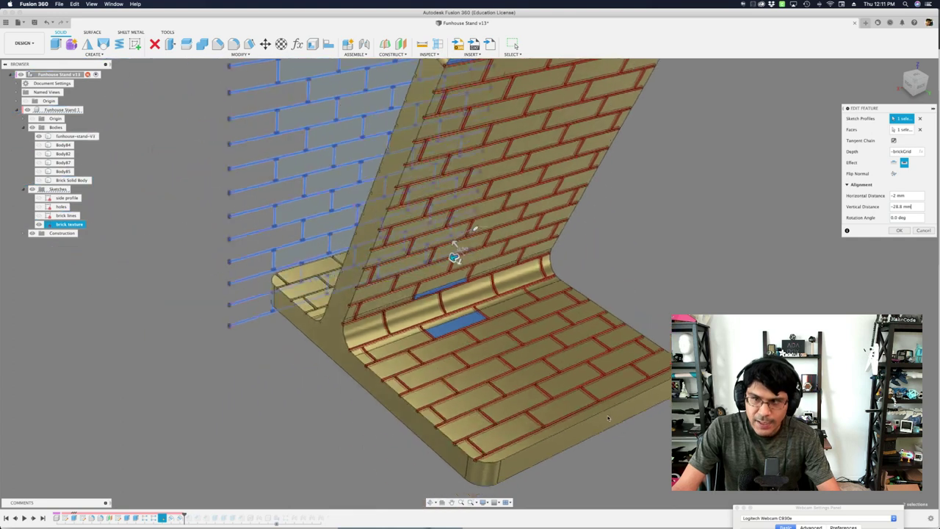
# Inspect the emboss preview along the backrest's upper rear edge, check the Depth expression, and close the edit without changes
pyautogui.scroll(5, 562, 102)
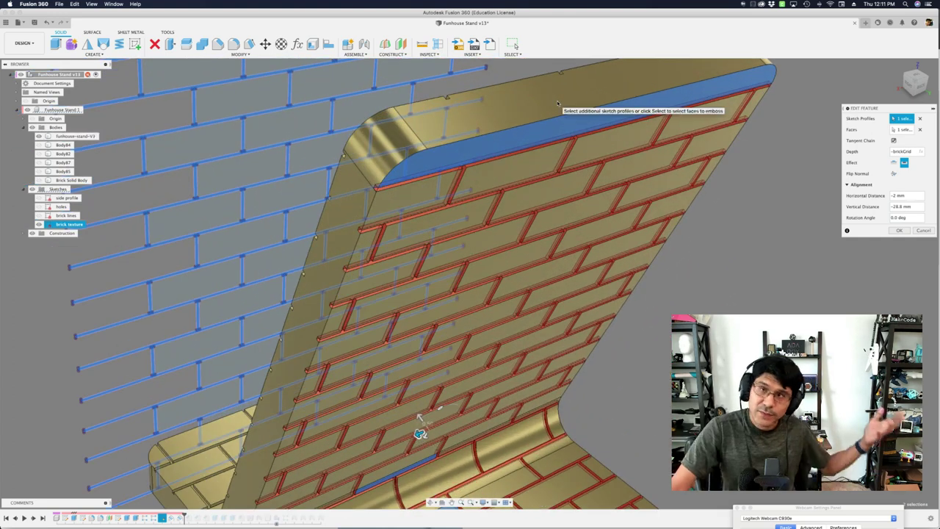
pyautogui.scroll(-3, 441, 367)
pyautogui.scroll(2, 452, 327)
pyautogui.scroll(-1, 529, 207)
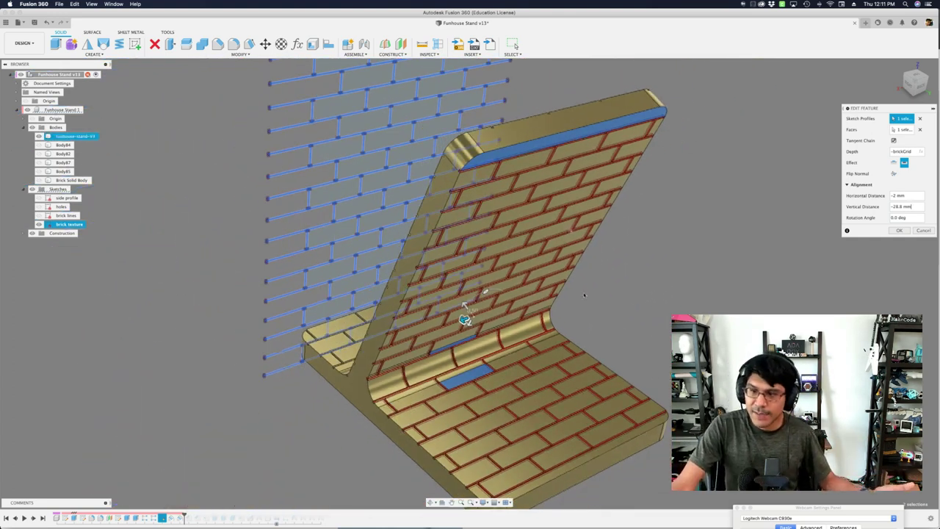
pyautogui.keyDown('shift'); pyautogui.moveTo(528, 204); pyautogui.dragTo(545, 212, button='middle'); pyautogui.keyUp('shift')
pyautogui.keyDown('shift'); pyautogui.moveTo(555, 61); pyautogui.dragTo(641, 144, button='middle'); pyautogui.keyUp('shift')
pyautogui.scroll(2, 557, 146)
pyautogui.scroll(-2, 531, 146)
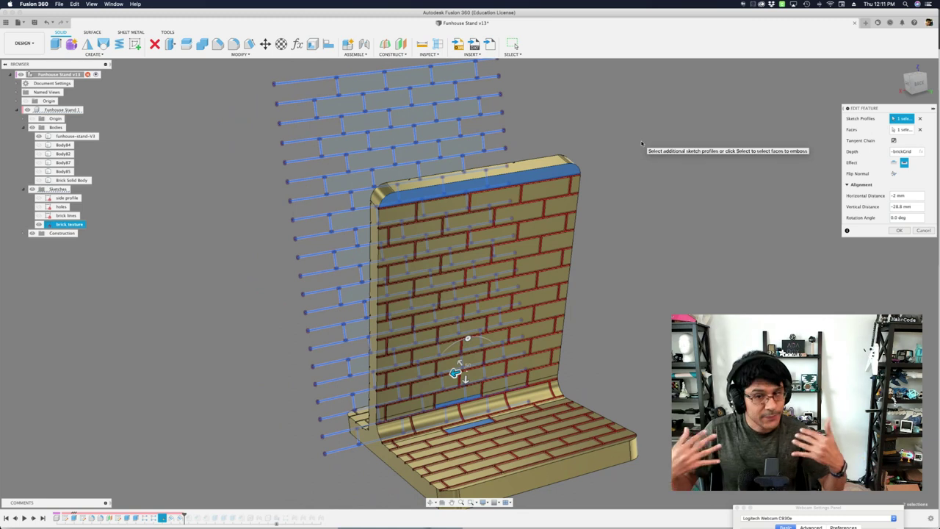
pyautogui.click(914, 152)
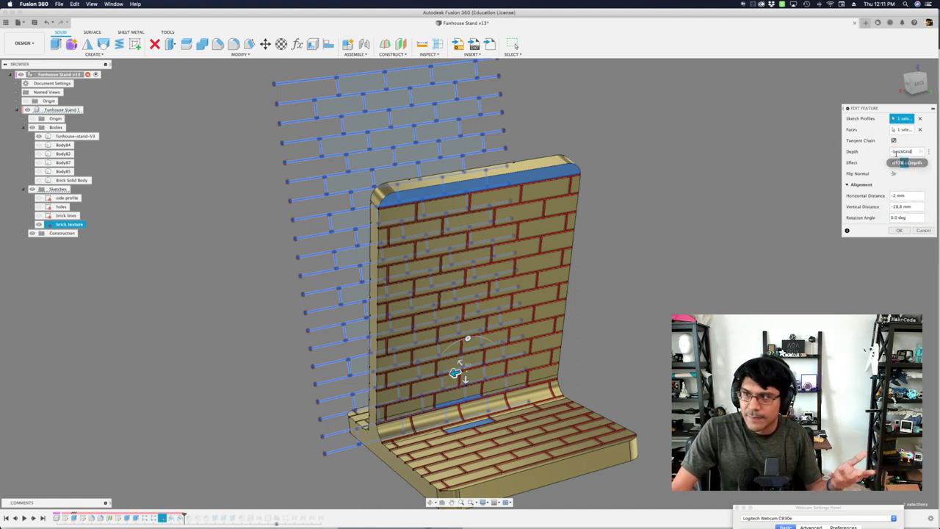
pyautogui.click(924, 231)
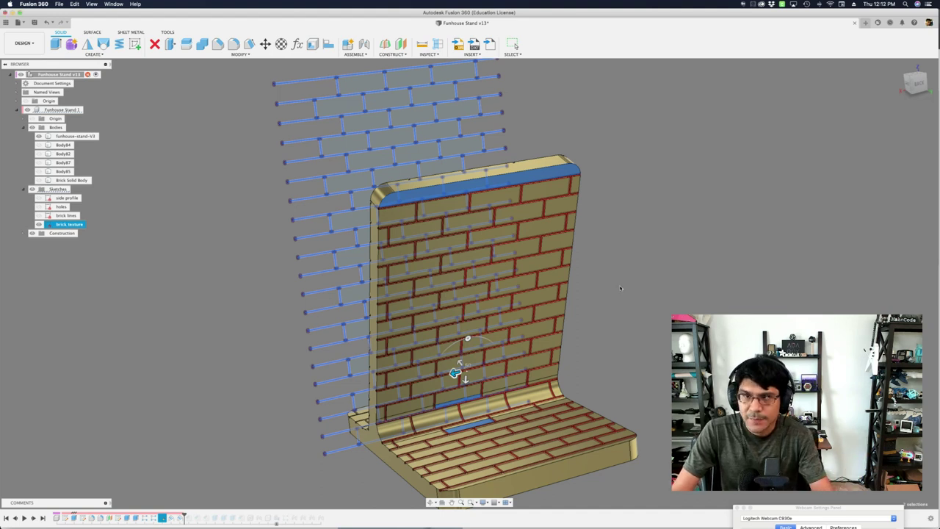
# Hide the brick texture sketch so only the stand body is displayed
pyautogui.keyDown('shift'); pyautogui.moveTo(612, 275); pyautogui.dragTo(513, 266, button='middle'); pyautogui.keyUp('shift')
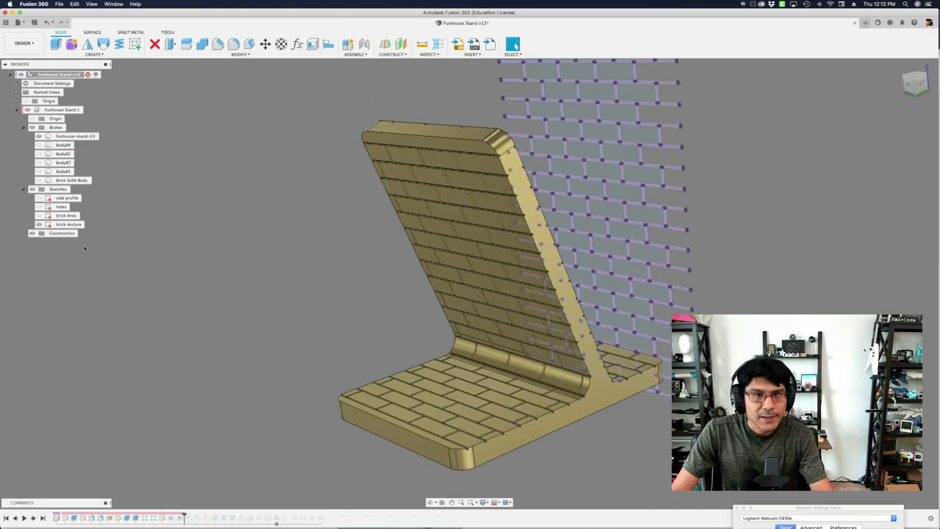
pyautogui.click(39, 215)
pyautogui.click(39, 224)
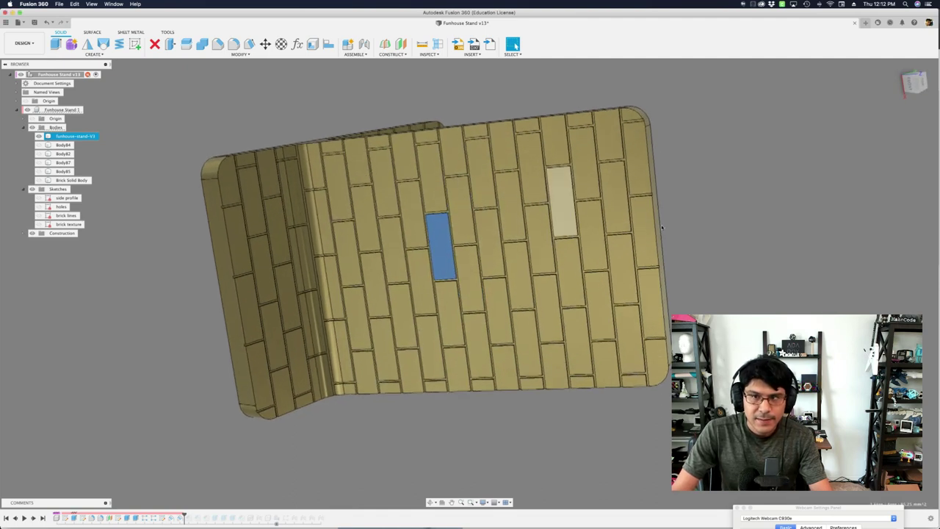
# Examine the embossed brick grooves on the front and rear faces of the stand body from several angles
pyautogui.click(713, 226)
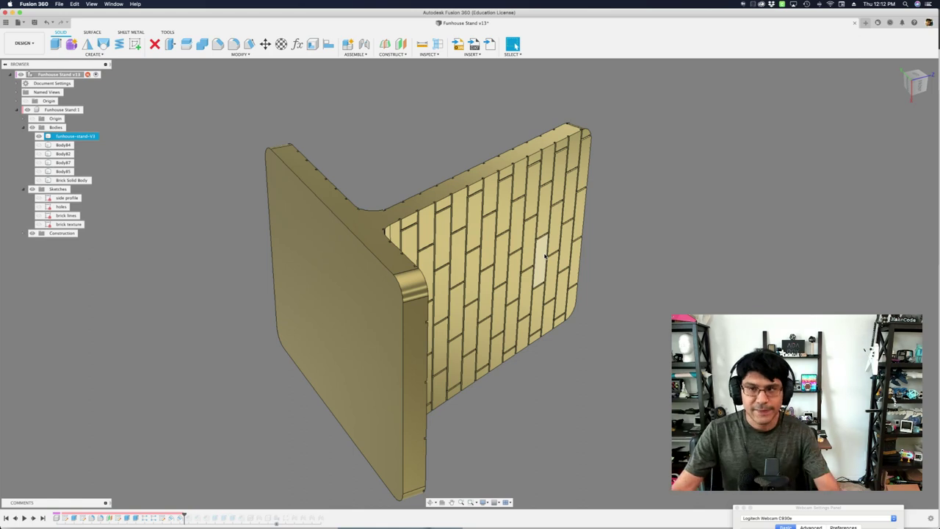
pyautogui.keyDown('shift'); pyautogui.moveTo(658, 223); pyautogui.dragTo(400, 275, button='middle'); pyautogui.keyUp('shift')
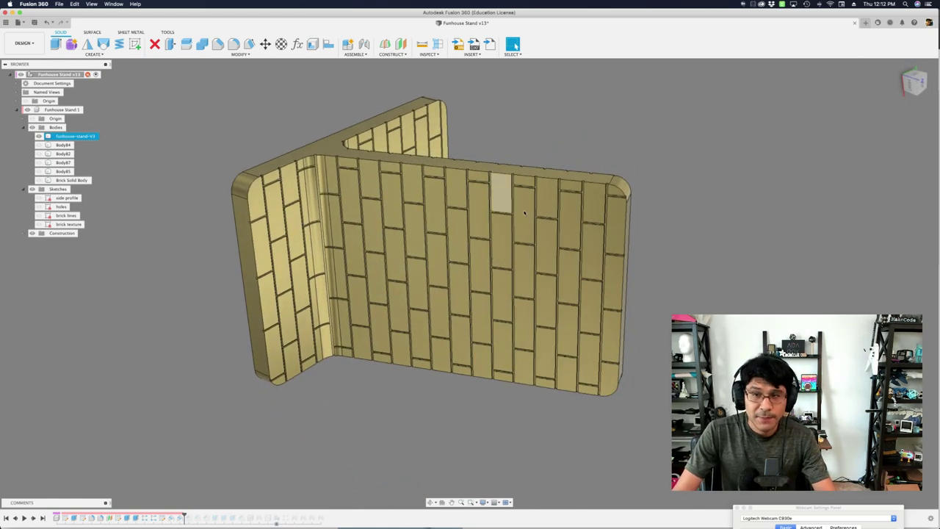
pyautogui.keyDown('shift'); pyautogui.moveTo(555, 222); pyautogui.dragTo(436, 152, button='middle'); pyautogui.keyUp('shift')
pyautogui.scroll(4, 467, 199)
pyautogui.scroll(-10, 437, 151)
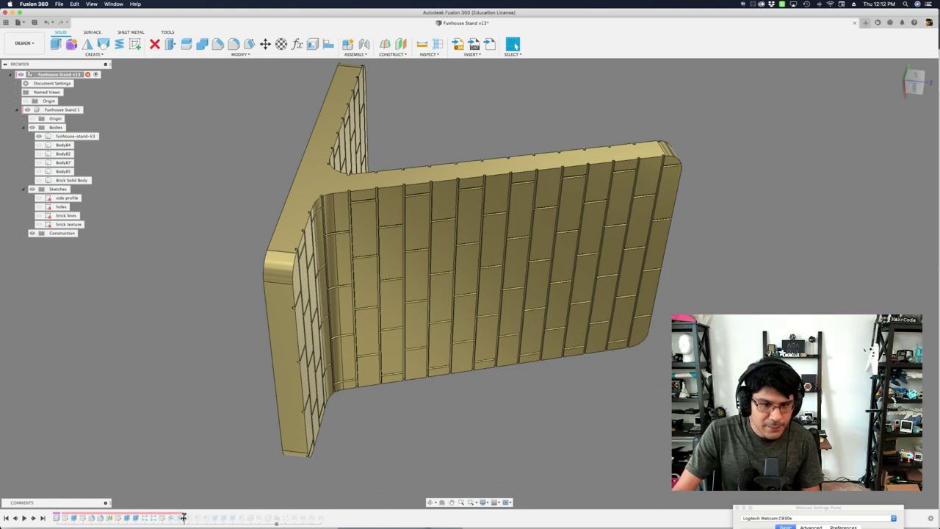
# Roll the timeline forward past the brick chamfer, inspect the feature's selected faces and settings, and close it without changes
pyautogui.moveTo(184, 518); pyautogui.dragTo(193, 516)
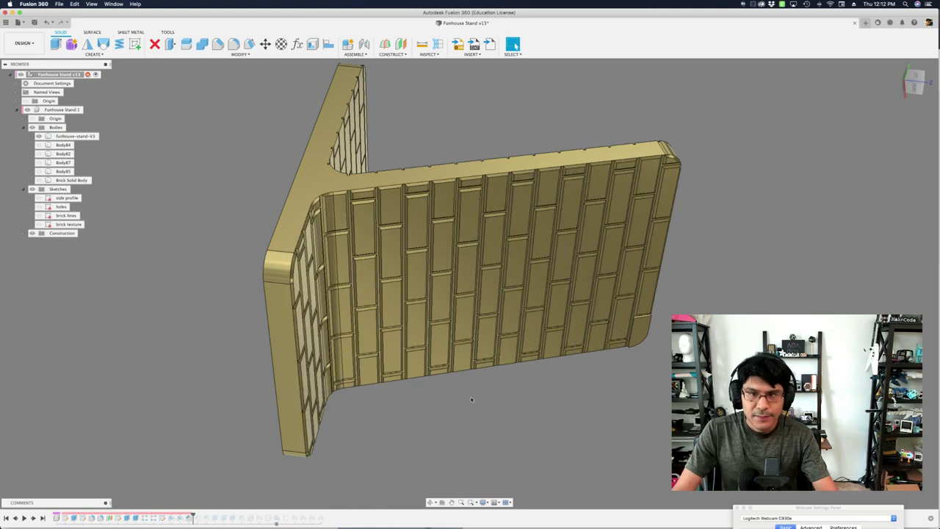
pyautogui.keyDown('shift'); pyautogui.moveTo(472, 399); pyautogui.dragTo(418, 397, button='middle'); pyautogui.keyUp('shift')
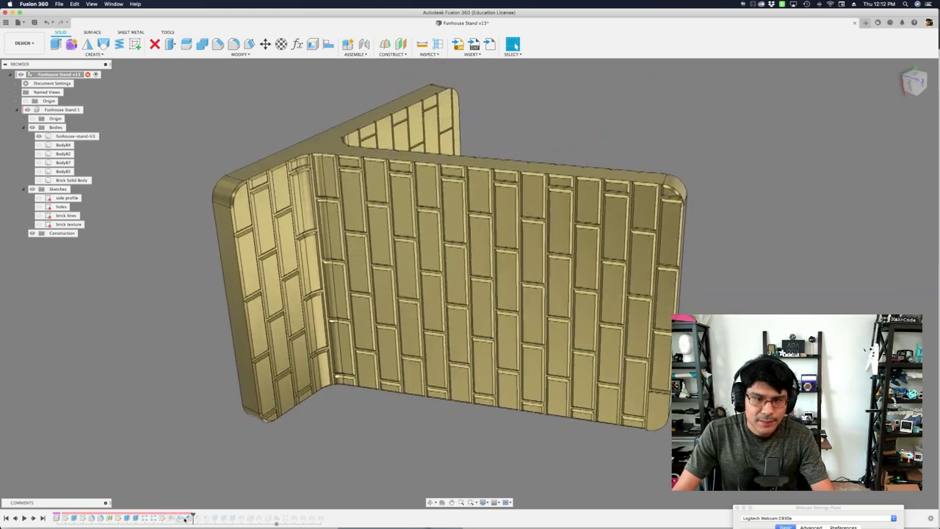
pyautogui.doubleClick(188, 517)
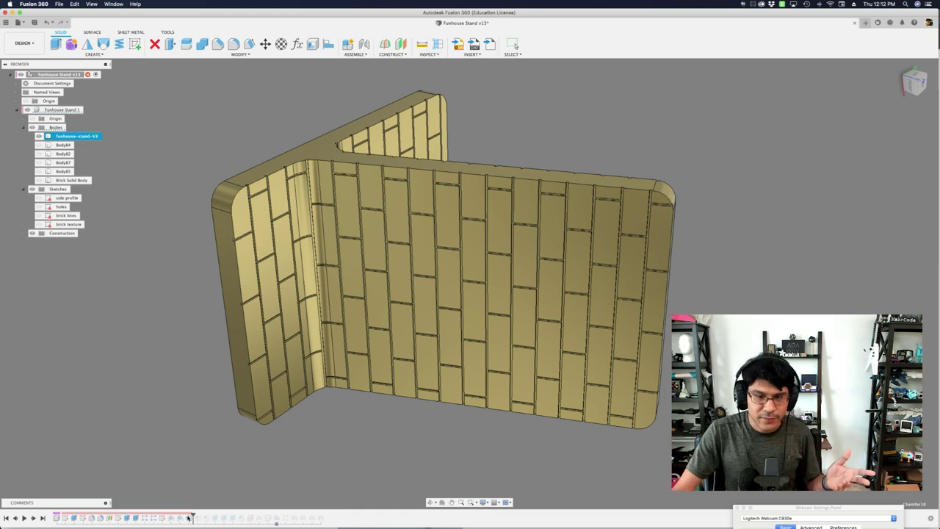
pyautogui.doubleClick(188, 518)
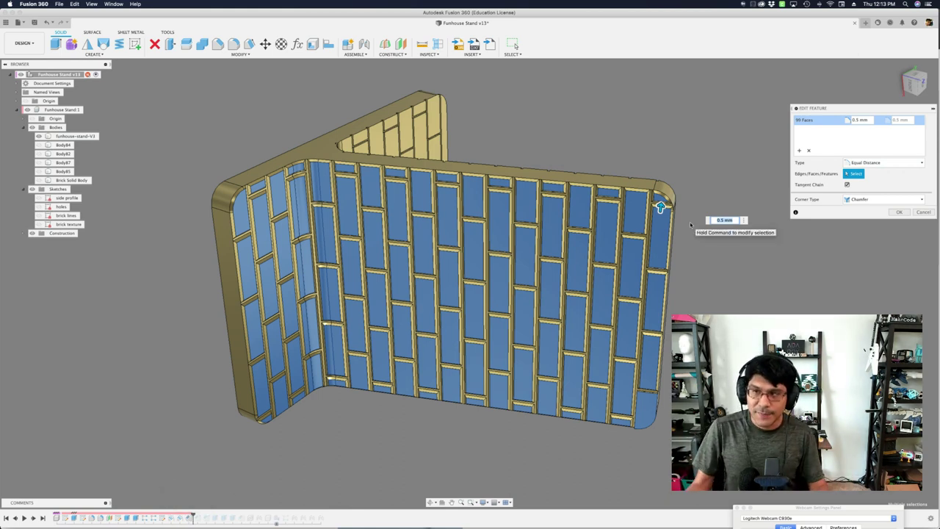
pyautogui.click(924, 213)
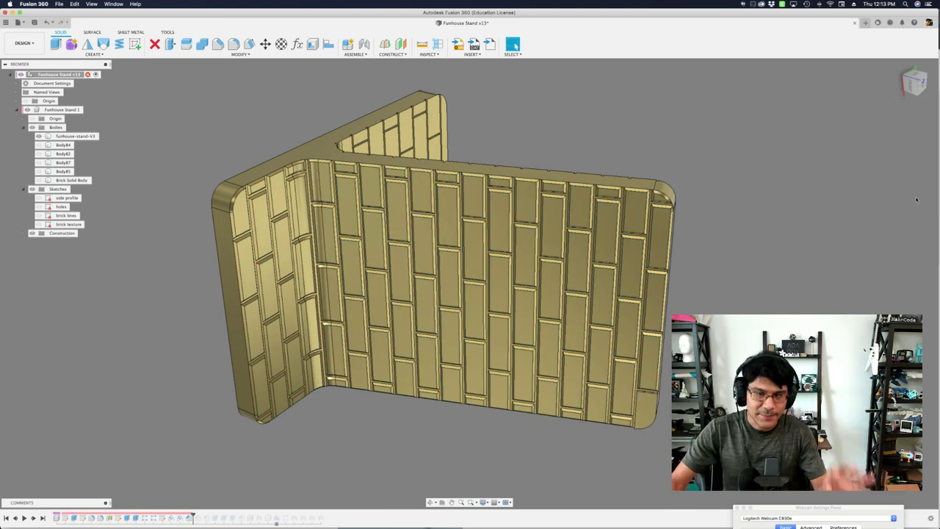
# Review the available selection tools, selection priorities and selection filters for picking brick faces, leaving the selection settings unchanged
pyautogui.click(518, 54)
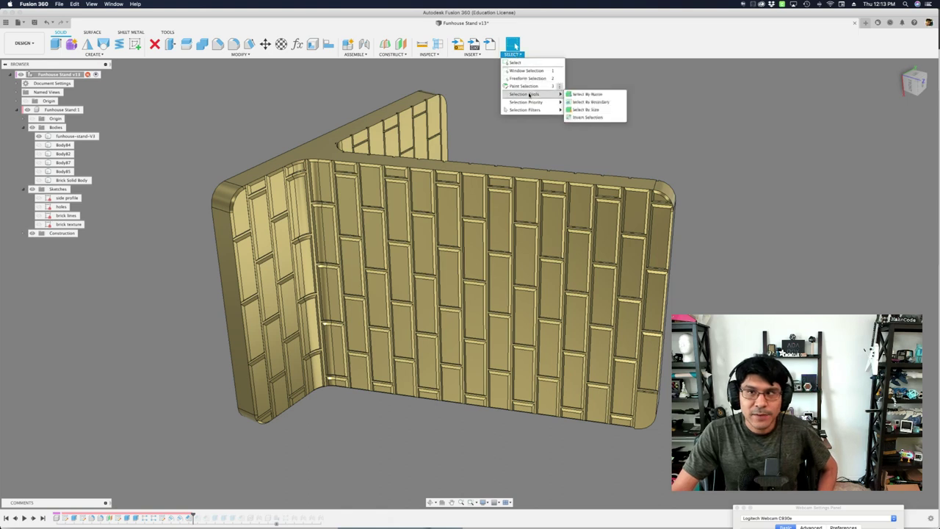
pyautogui.moveTo(530, 110)
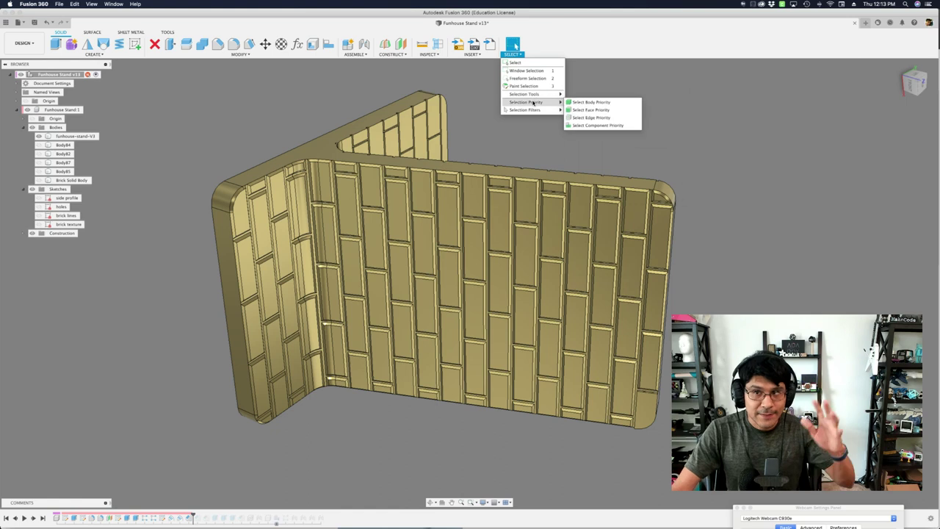
pyautogui.click(580, 116)
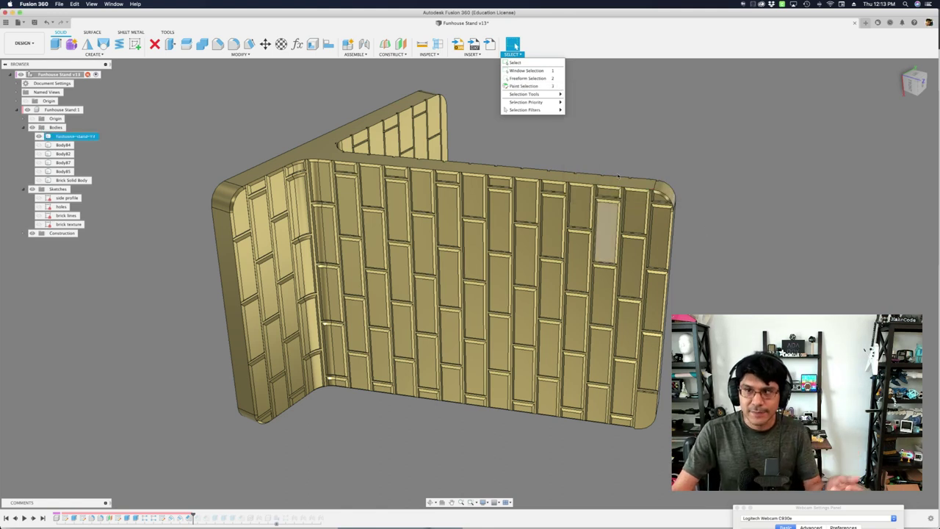
pyautogui.click(675, 149)
pyautogui.click(606, 183)
pyautogui.click(711, 172)
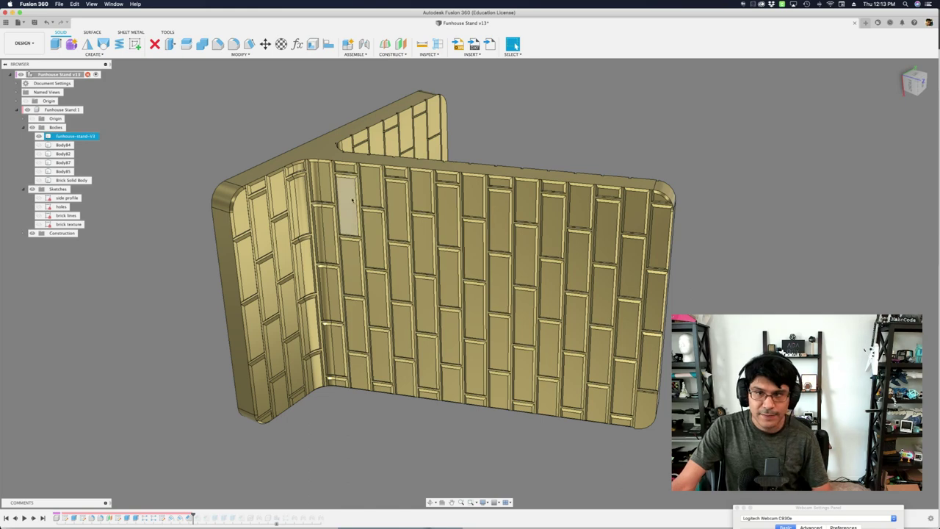
# Roll the timeline forward by one feature and examine the chamfered bricks on both sides of the stand body
pyautogui.keyDown('shift'); pyautogui.moveTo(268, 466); pyautogui.dragTo(287, 458, button='middle'); pyautogui.keyUp('shift')
pyautogui.keyDown('shift'); pyautogui.hscroll(10, 286, 458); pyautogui.keyUp('shift')
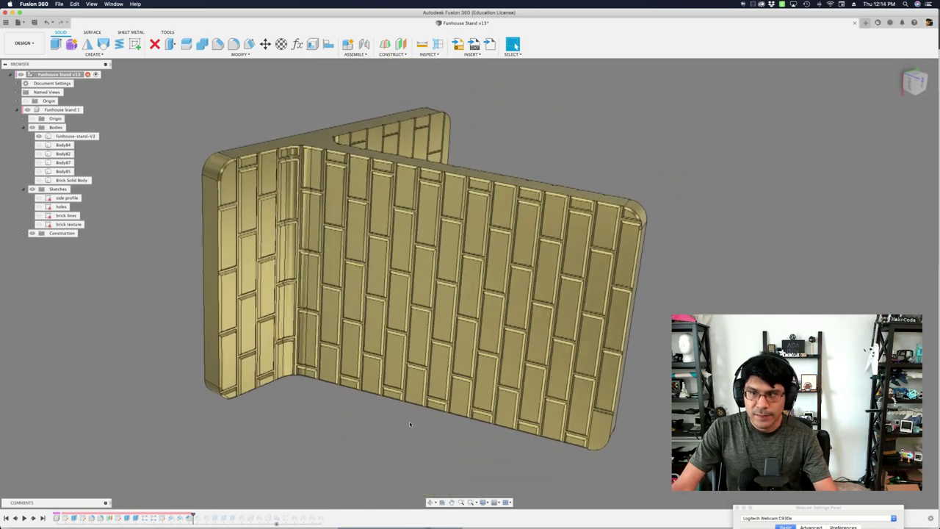
pyautogui.keyDown('shift'); pyautogui.moveTo(648, 437); pyautogui.dragTo(44, 504, button='middle'); pyautogui.keyUp('shift')
pyautogui.keyDown('shift'); pyautogui.hscroll(10, 196, 320); pyautogui.keyUp('shift')
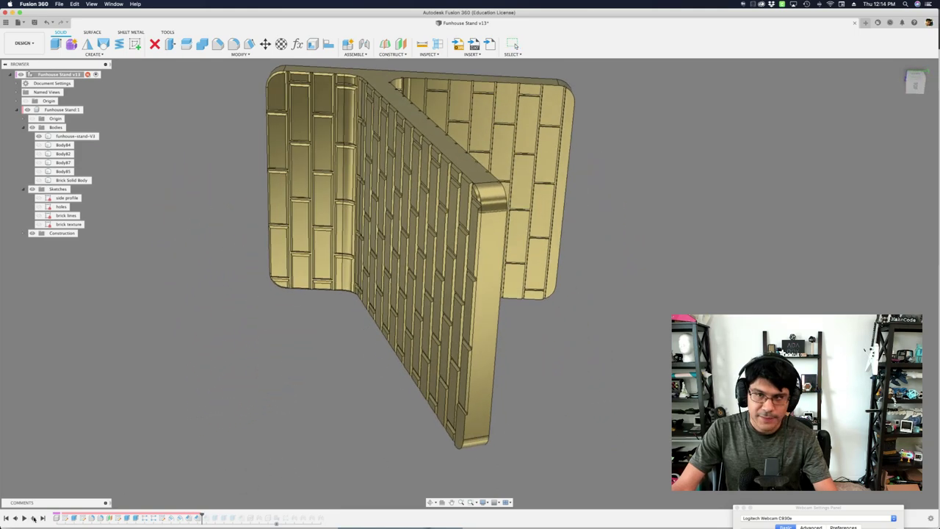
pyautogui.keyDown('shift'); pyautogui.hscroll(2, 196, 320); pyautogui.keyUp('shift')
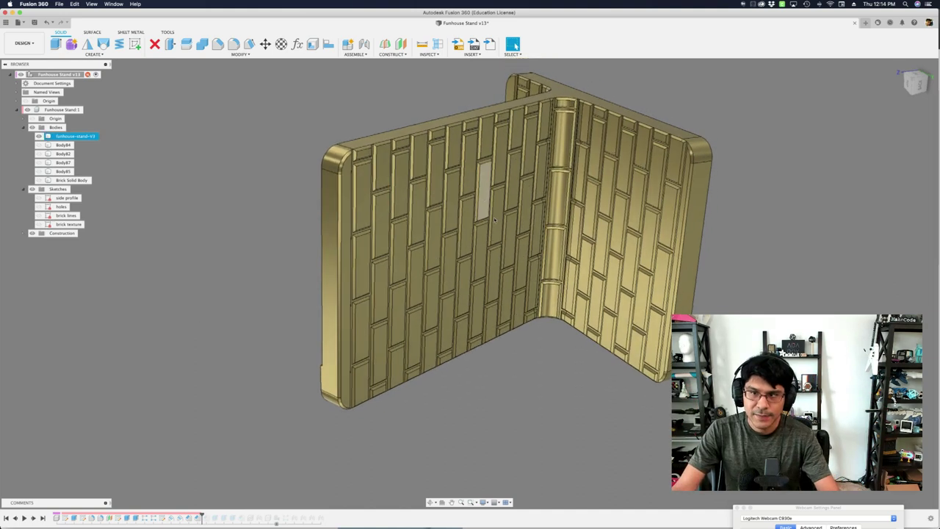
pyautogui.scroll(3, 510, 184)
pyautogui.keyDown('shift'); pyautogui.scroll(-5, 546, 185); pyautogui.keyUp('shift')
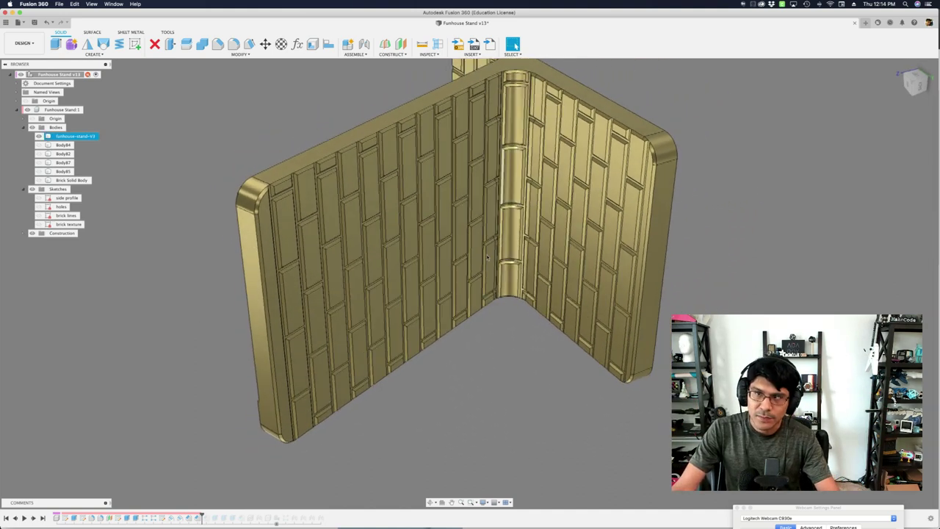
pyautogui.keyDown('shift'); pyautogui.hscroll(1, 420, 340); pyautogui.keyUp('shift')
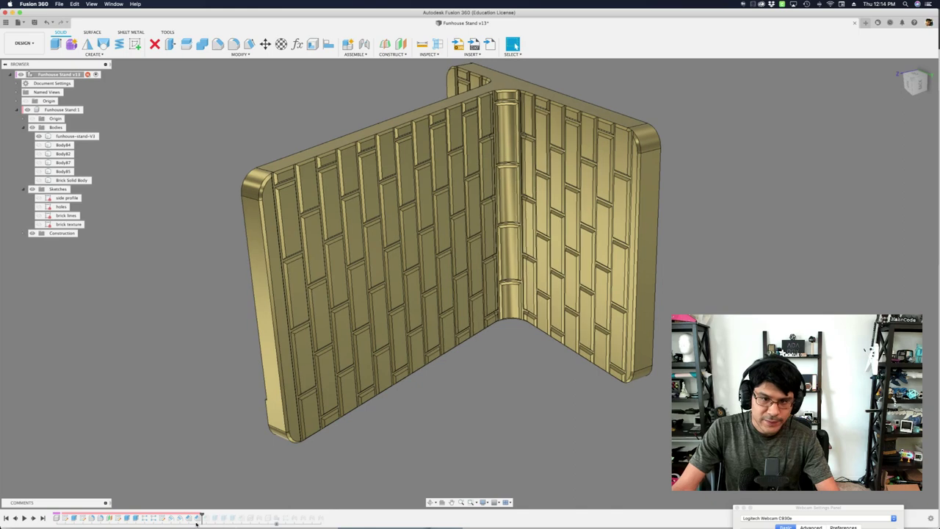
pyautogui.keyDown('shift'); pyautogui.hscroll(-8, 191, 515); pyautogui.keyUp('shift')
pyautogui.scroll(4, 543, 298)
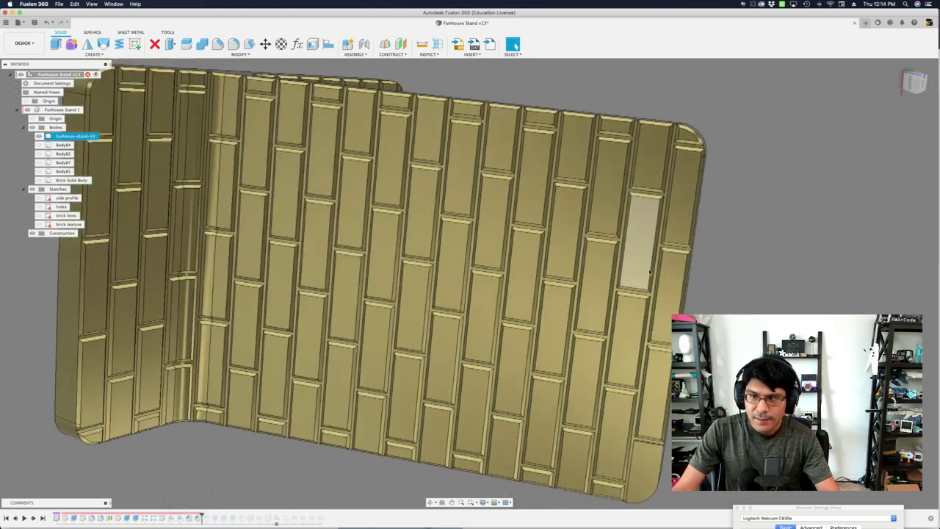
# Inspect the unchamfered brick at the backrest's rounded corner up close, including its face and the adjoining edges
pyautogui.keyDown('shift'); pyautogui.moveTo(650, 272); pyautogui.dragTo(692, 286, button='middle'); pyautogui.keyUp('shift')
pyautogui.scroll(5, 639, 335)
pyautogui.click(527, 329)
pyautogui.keyDown('shift'); pyautogui.hscroll(8, 528, 329); pyautogui.keyUp('shift')
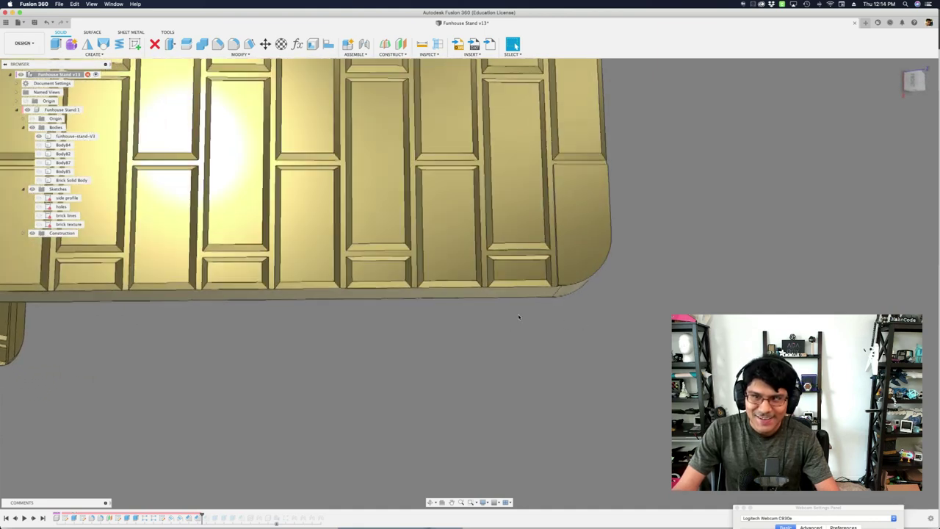
pyautogui.keyDown('shift'); pyautogui.hscroll(3, 520, 315); pyautogui.keyUp('shift')
pyautogui.scroll(8, 507, 294)
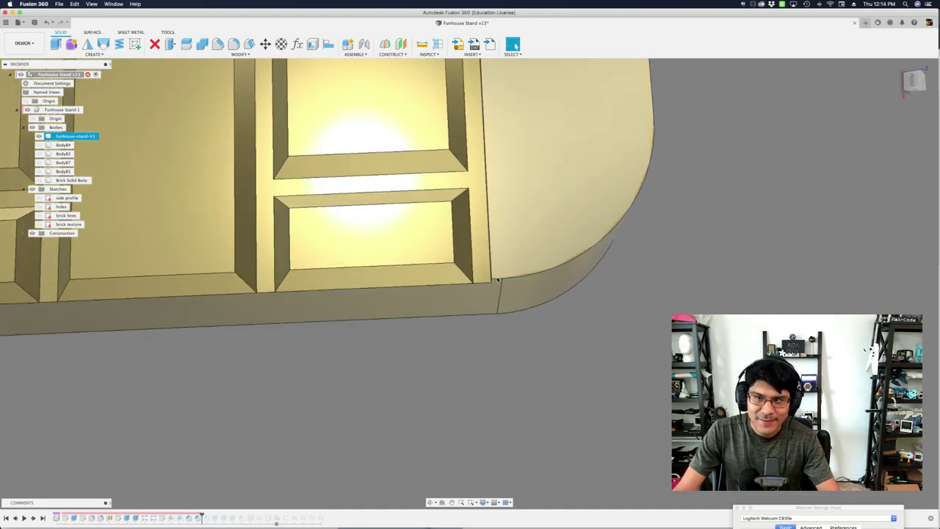
pyautogui.keyDown('shift'); pyautogui.hscroll(-3, 503, 279); pyautogui.keyUp('shift')
pyautogui.scroll(-6, 546, 265)
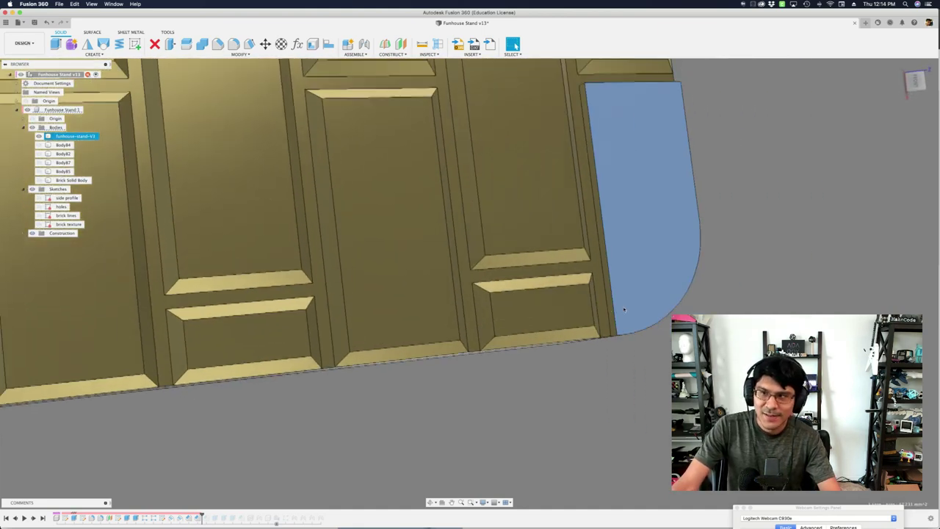
pyautogui.click(522, 226)
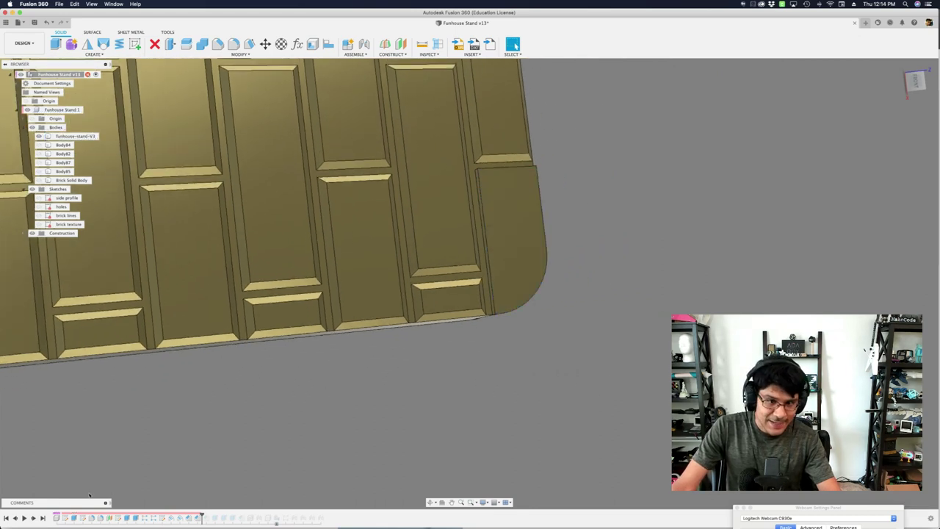
# Roll the timeline forward past the corner brick's chamfer and inspect the small sliver face where it meets the neighbouring edge
pyautogui.click(33, 518)
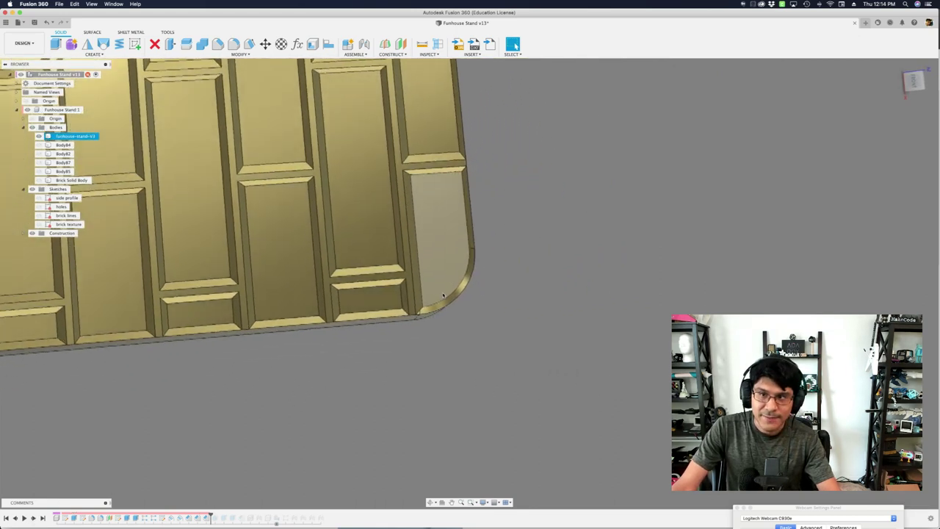
pyautogui.scroll(10, 445, 305)
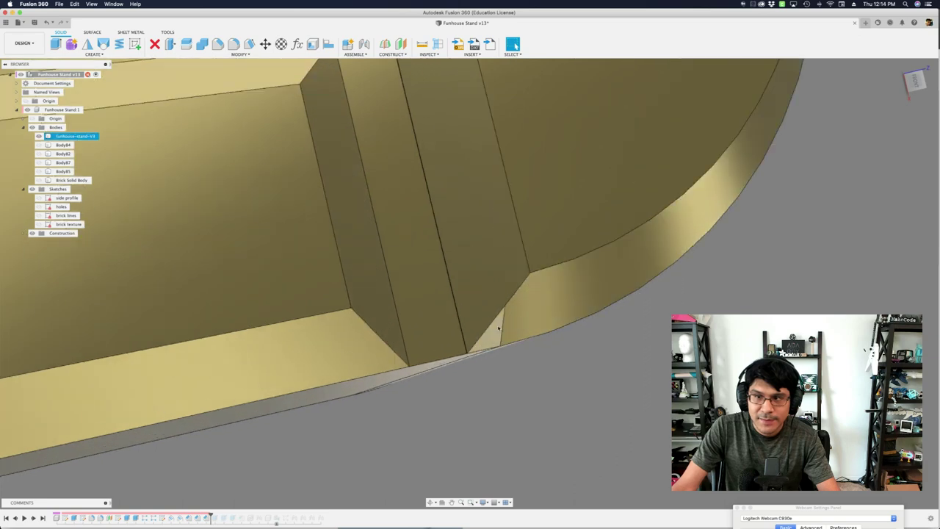
pyautogui.click(510, 326)
pyautogui.click(495, 336)
pyautogui.click(613, 373)
pyautogui.scroll(-10, 613, 374)
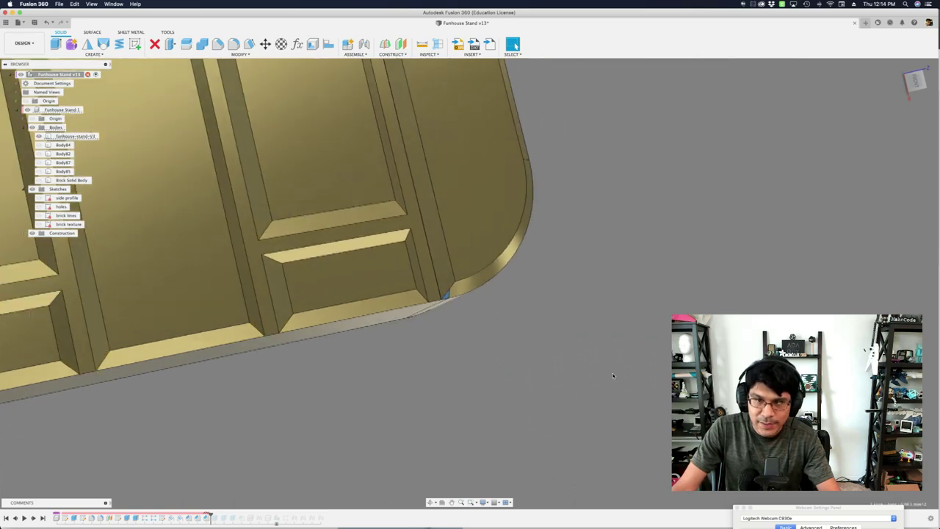
# Examine the fully chamfered stand body from several angles, including the plain underside of the base and both brick-covered sides
pyautogui.keyDown('shift'); pyautogui.moveTo(612, 373); pyautogui.dragTo(557, 296, button='middle'); pyautogui.keyUp('shift')
pyautogui.scroll(-4, 557, 296)
pyautogui.keyDown('shift'); pyautogui.hscroll(-6, 556, 296); pyautogui.keyUp('shift')
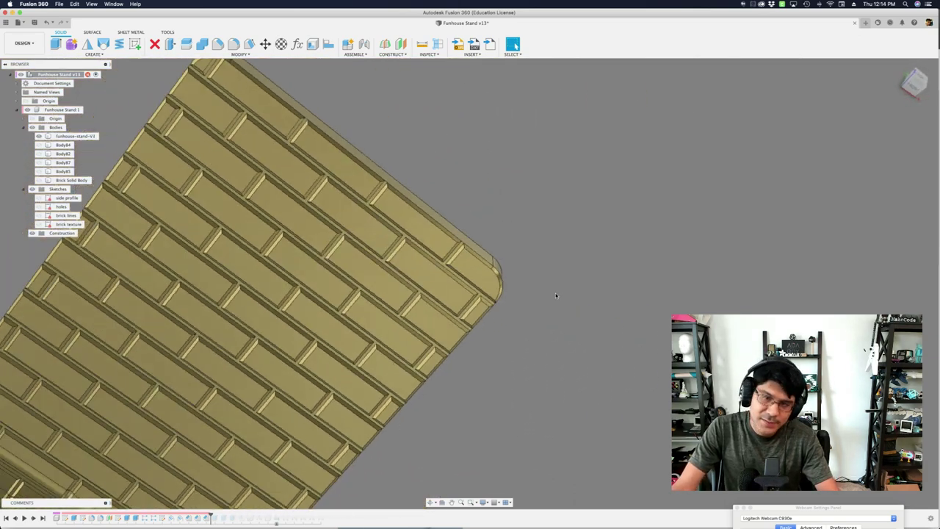
pyautogui.scroll(-10, 556, 296)
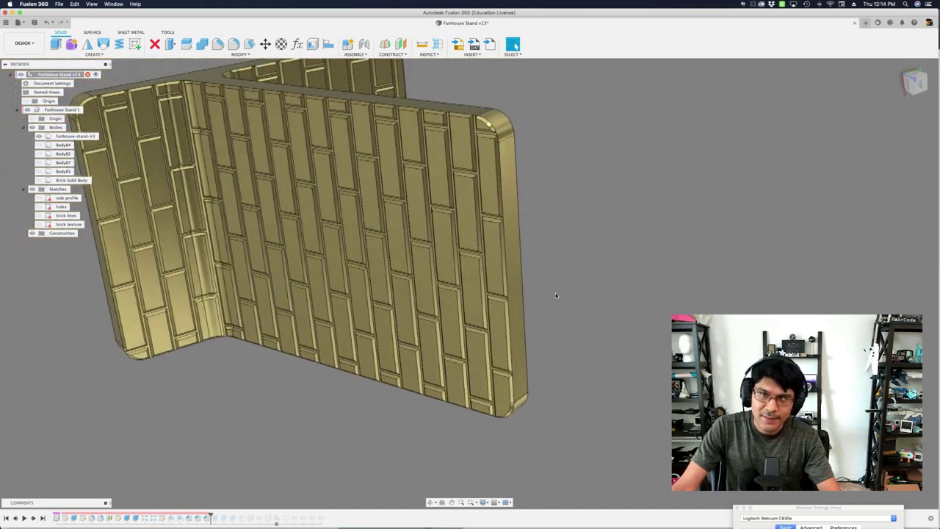
pyautogui.keyDown('shift'); pyautogui.hscroll(-5, 556, 296); pyautogui.keyUp('shift')
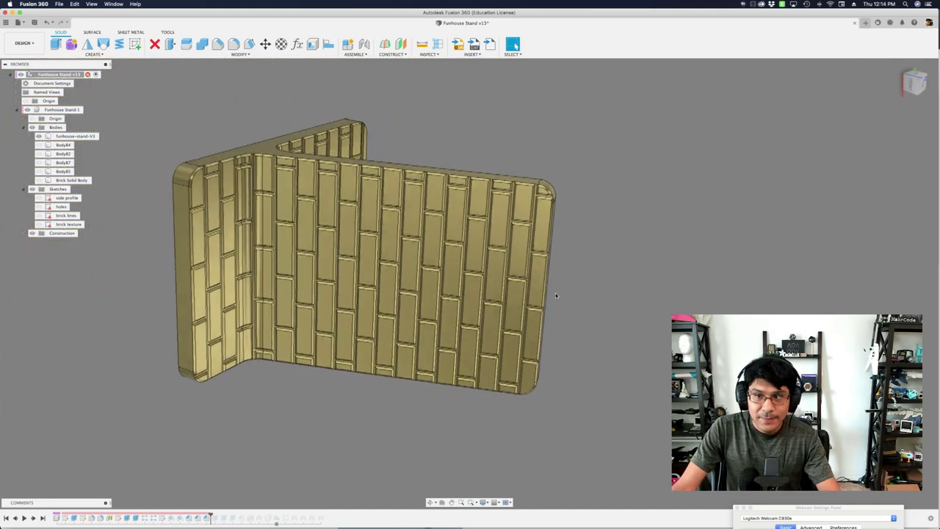
pyautogui.keyDown('shift'); pyautogui.moveTo(217, 405); pyautogui.dragTo(356, 252, button='middle'); pyautogui.keyUp('shift')
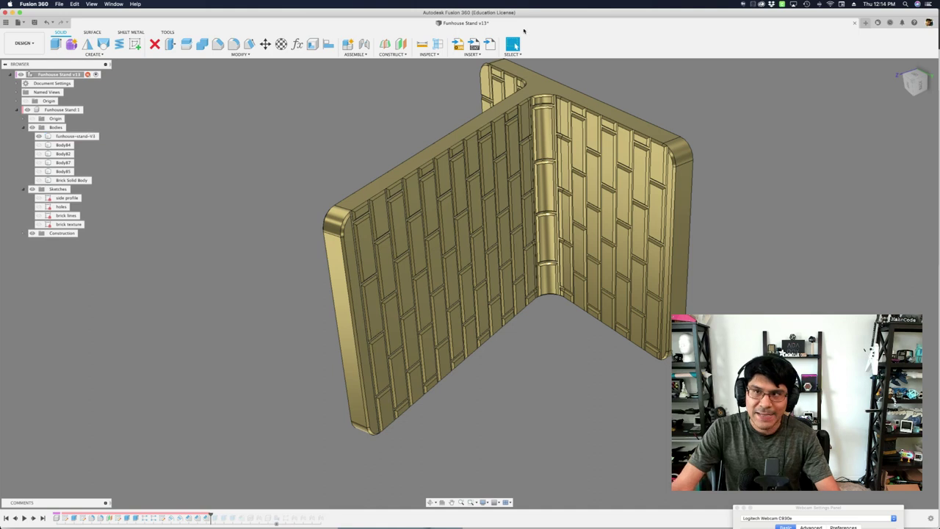
pyautogui.keyDown('shift'); pyautogui.moveTo(255, 162); pyautogui.dragTo(254, 162, button='middle'); pyautogui.keyUp('shift')
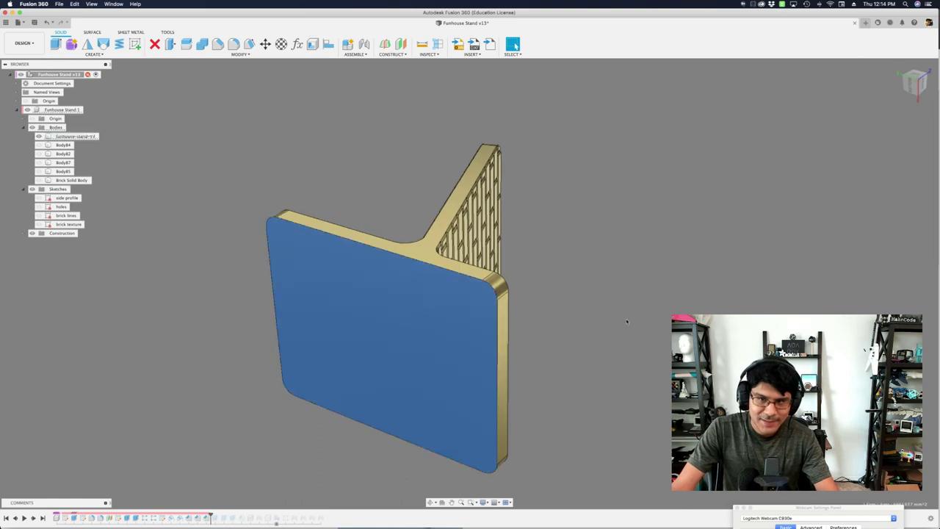
pyautogui.keyDown('shift'); pyautogui.moveTo(336, 310); pyautogui.dragTo(322, 210, button='middle'); pyautogui.keyUp('shift')
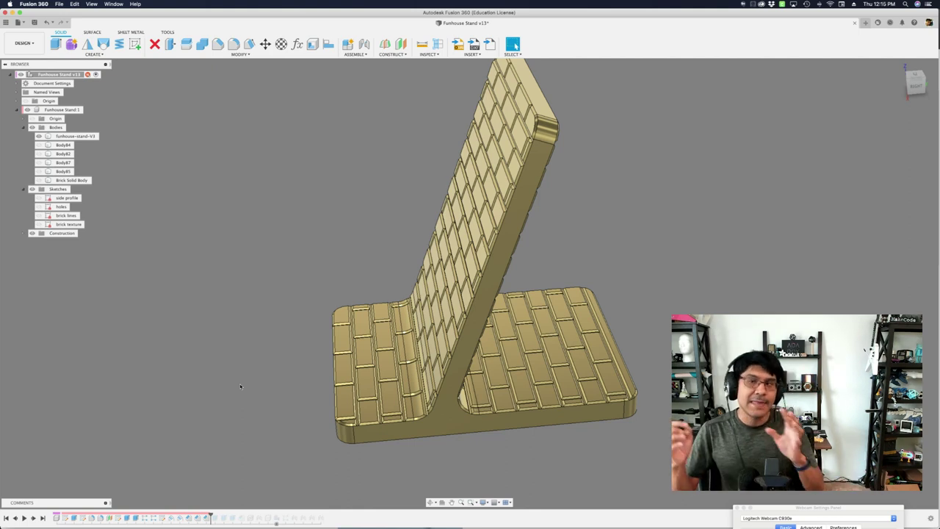
# Roll the timeline forward past the round standoff extrusion and examine the four circular pads on the backrest's front face
pyautogui.click(34, 519)
pyautogui.moveTo(392, 176)
pyautogui.keyDown('shift'); pyautogui.mouseDown(button='middle')
pyautogui.moveTo(397, 155)
pyautogui.moveTo(307, 161)
pyautogui.mouseUp(button='middle'); pyautogui.keyUp('shift')
pyautogui.scroll(5, 361, 162)
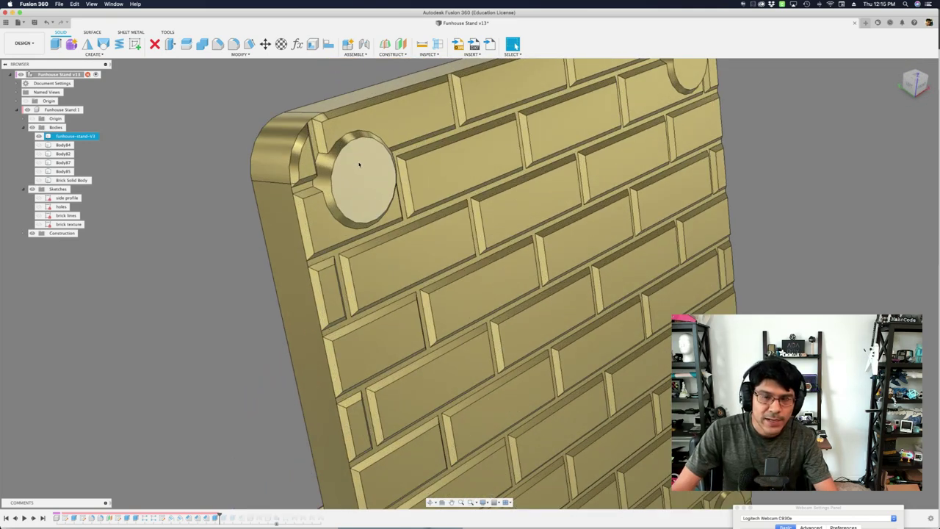
pyautogui.scroll(-4, 359, 165)
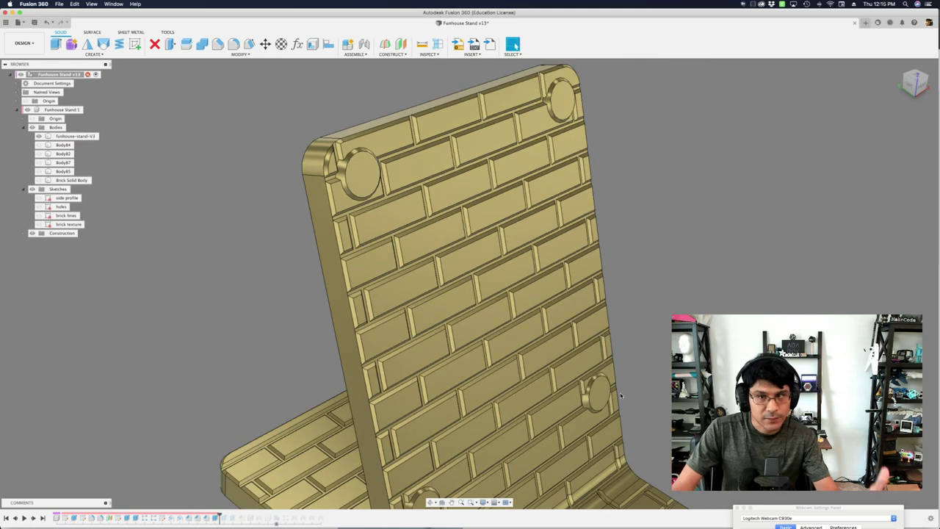
pyautogui.keyDown('shift'); pyautogui.moveTo(621, 396); pyautogui.dragTo(647, 247, button='middle'); pyautogui.keyUp('shift')
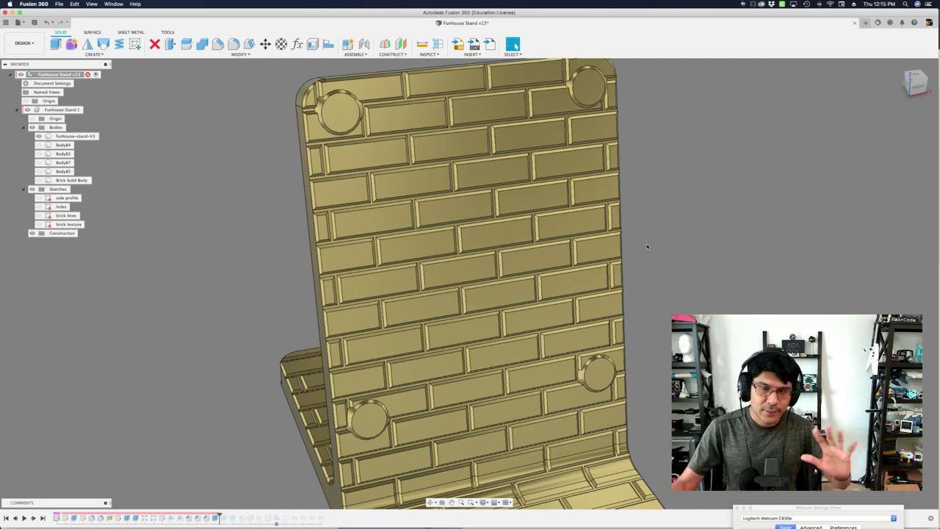
# Display the holes sketch, examine its circles and dimensions over the backrest, and hide the sketch again
pyautogui.keyDown('shift'); pyautogui.moveTo(377, 283); pyautogui.dragTo(327, 158, button='middle'); pyautogui.keyUp('shift')
pyautogui.scroll(-3, 327, 158)
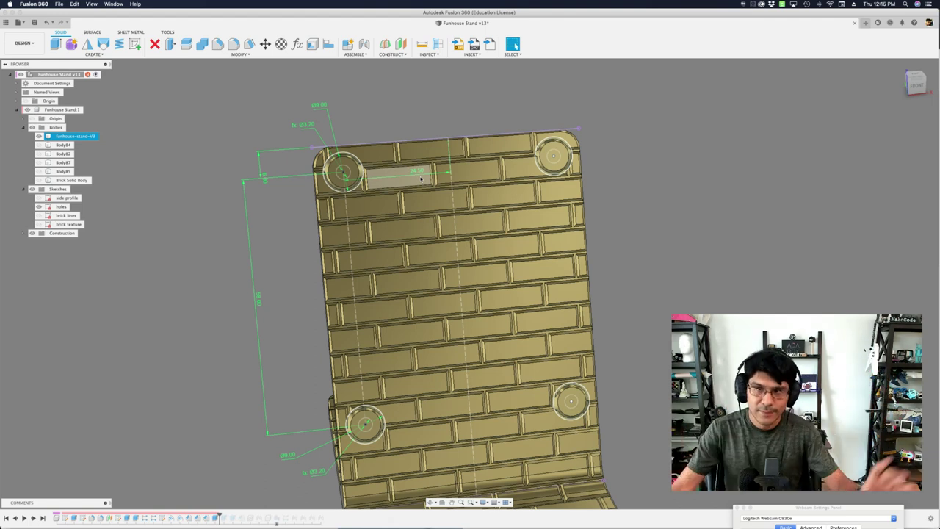
pyautogui.keyDown('shift'); pyautogui.moveTo(406, 178); pyautogui.dragTo(291, 219, button='middle'); pyautogui.keyUp('shift')
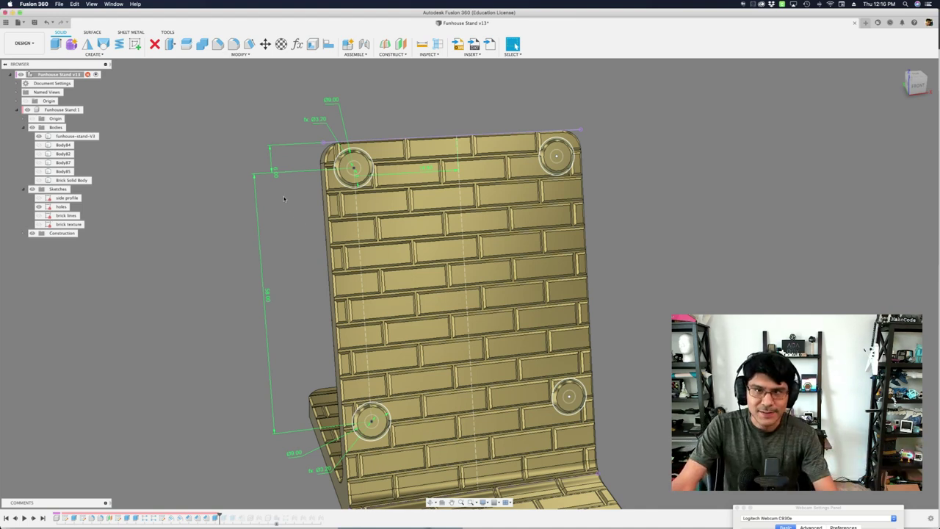
pyautogui.keyDown('shift'); pyautogui.moveTo(284, 198); pyautogui.dragTo(220, 224, button='middle'); pyautogui.keyUp('shift')
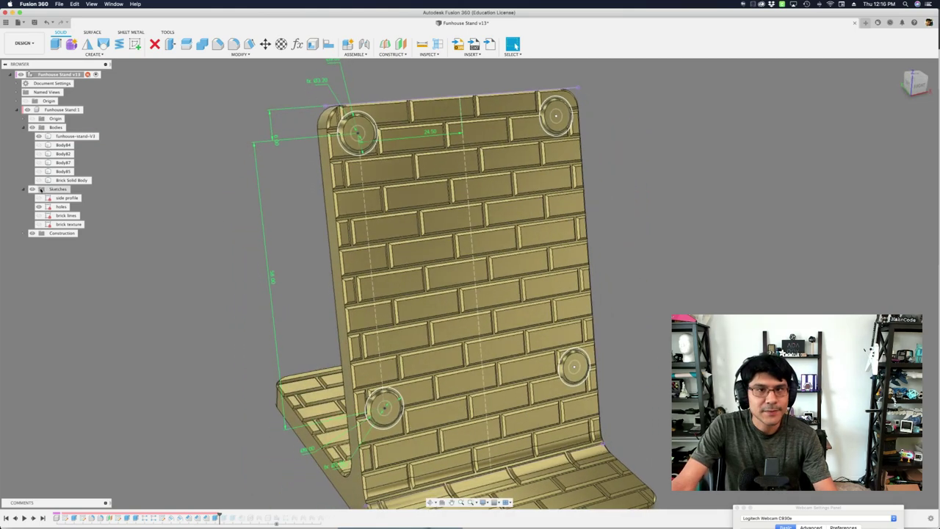
pyautogui.click(39, 206)
# Open the circular pads' extrude feature, inspect its profiles, start object, distance and taper angle, and close it without changes
pyautogui.scroll(2, 317, 189)
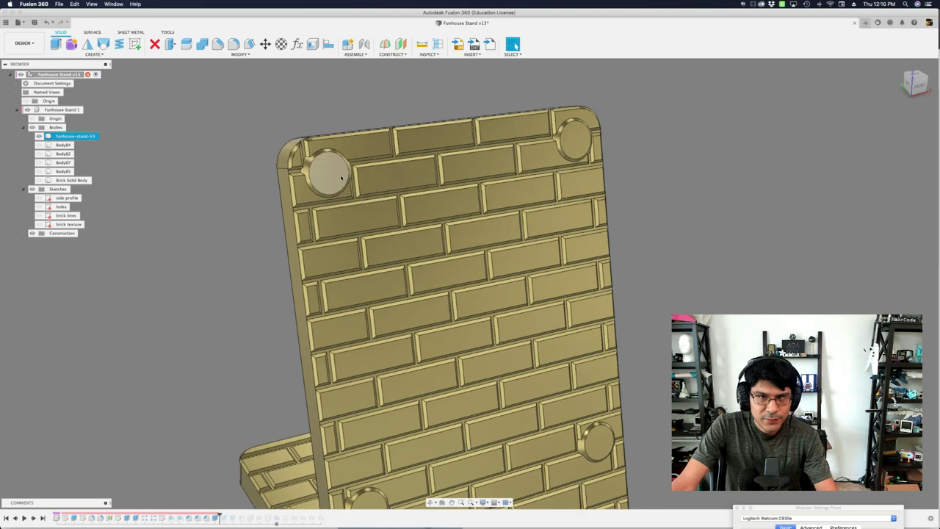
pyautogui.click(342, 178)
pyautogui.doubleClick(217, 518)
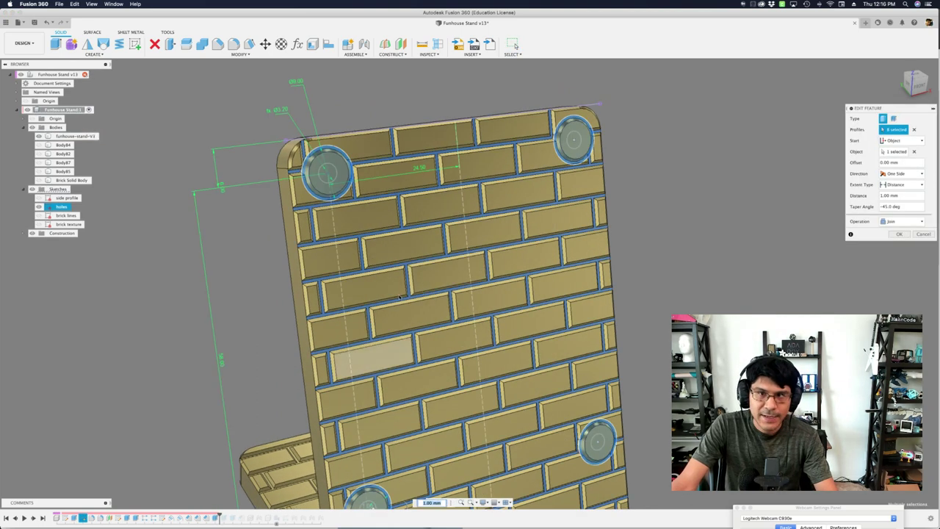
pyautogui.scroll(2, 601, 161)
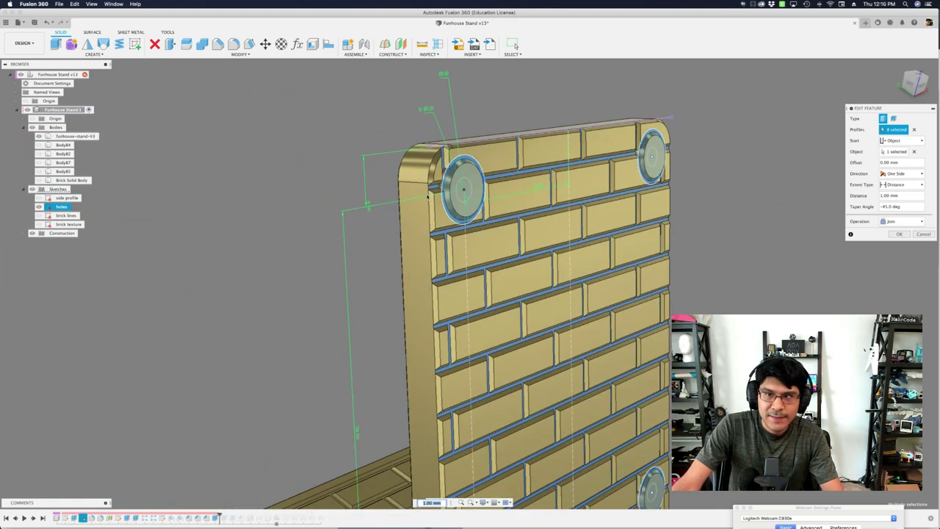
pyautogui.scroll(1, 430, 193)
pyautogui.scroll(-2, 479, 188)
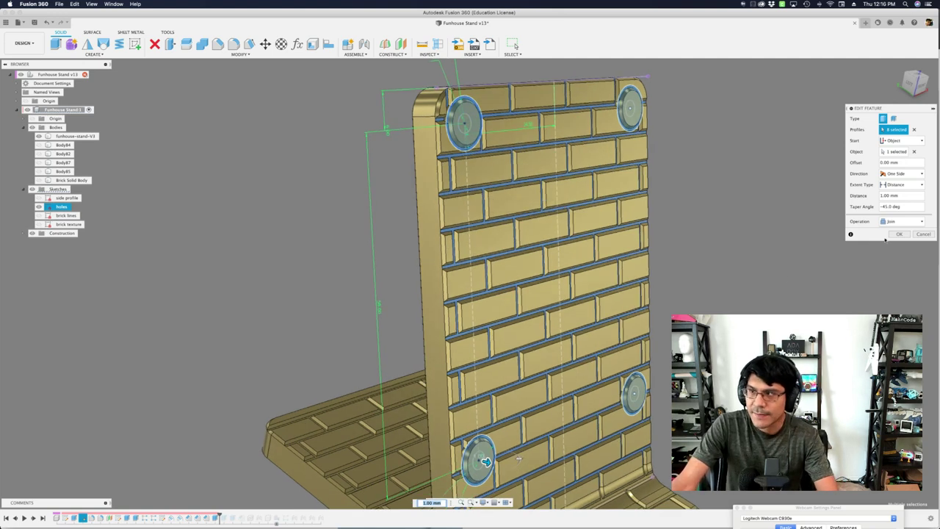
pyautogui.press('Return')
# Roll the timeline forward past the next extrusion and examine the four round standoffs on the backrest's other face
pyautogui.keyDown('shift'); pyautogui.moveTo(727, 193); pyautogui.dragTo(407, 273, button='middle'); pyautogui.keyUp('shift')
pyautogui.click(34, 518)
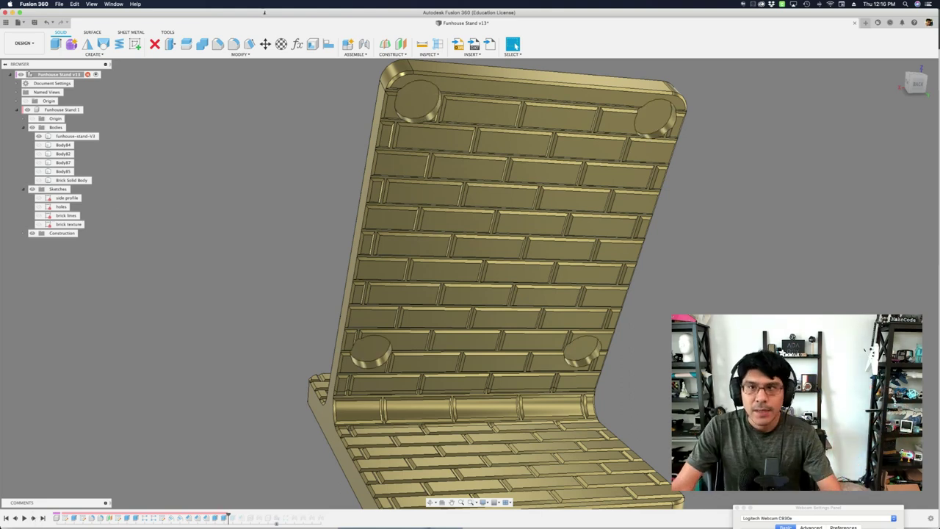
pyautogui.click(404, 94)
pyautogui.keyDown('shift'); pyautogui.moveTo(405, 94); pyautogui.dragTo(405, 94, button='middle'); pyautogui.keyUp('shift')
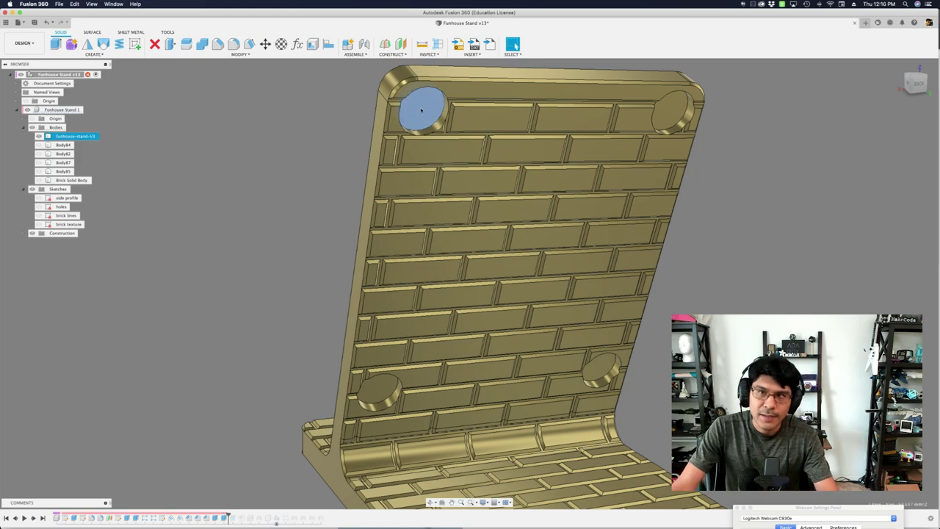
# Examine the round pads on both faces, roll the timeline forward past the next cut, and inspect the four screw holes through them
pyautogui.keyDown('shift'); pyautogui.moveTo(422, 111); pyautogui.dragTo(605, 202, button='middle'); pyautogui.keyUp('shift')
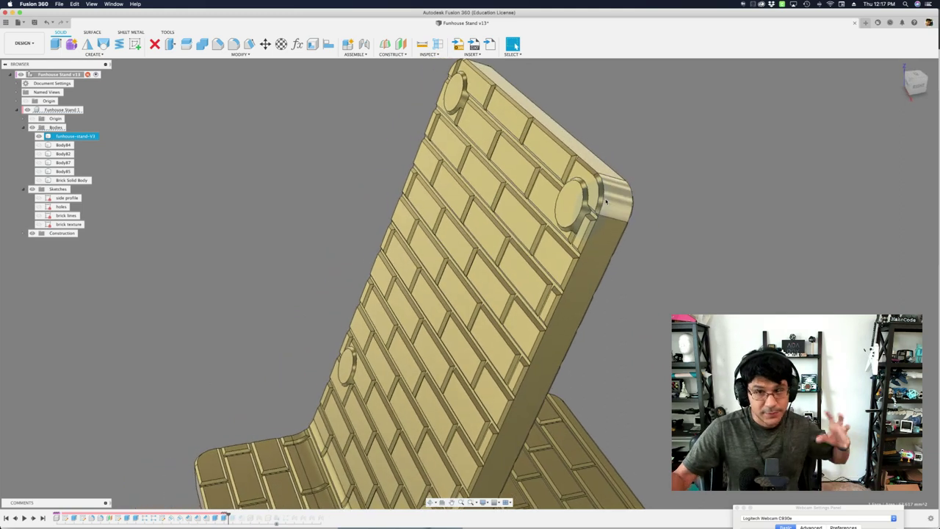
pyautogui.keyDown('shift'); pyautogui.moveTo(763, 175); pyautogui.dragTo(566, 170, button='middle'); pyautogui.keyUp('shift')
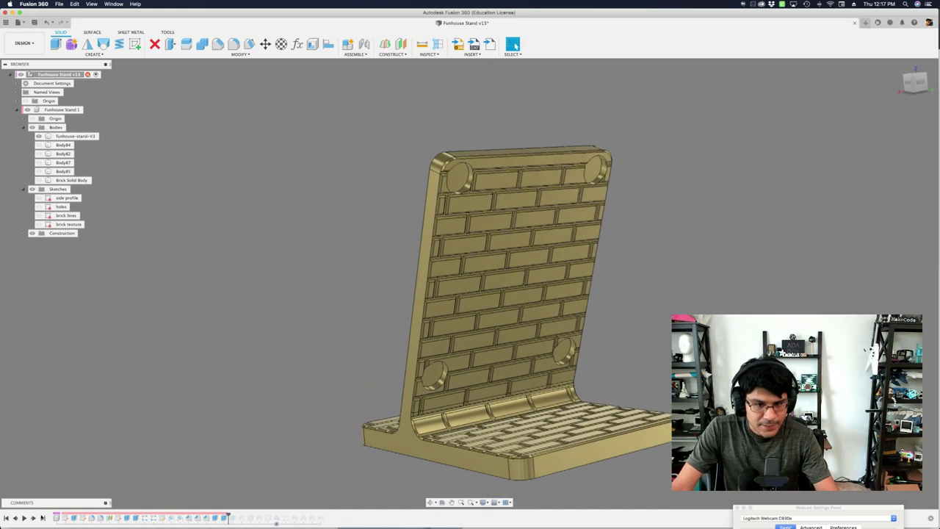
pyautogui.scroll(10, 426, 249)
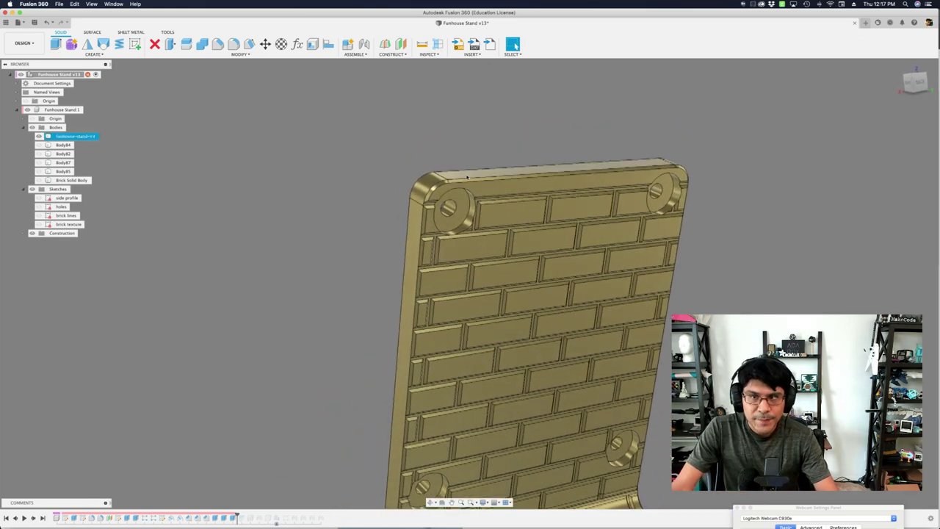
pyautogui.scroll(-5, 441, 216)
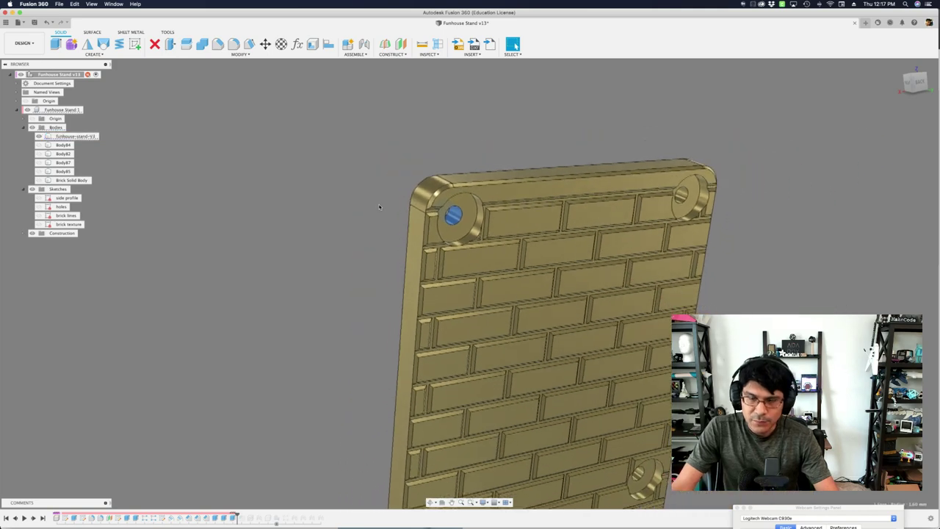
pyautogui.keyDown('shift'); pyautogui.moveTo(380, 206); pyautogui.dragTo(344, 294, button='middle'); pyautogui.keyUp('shift')
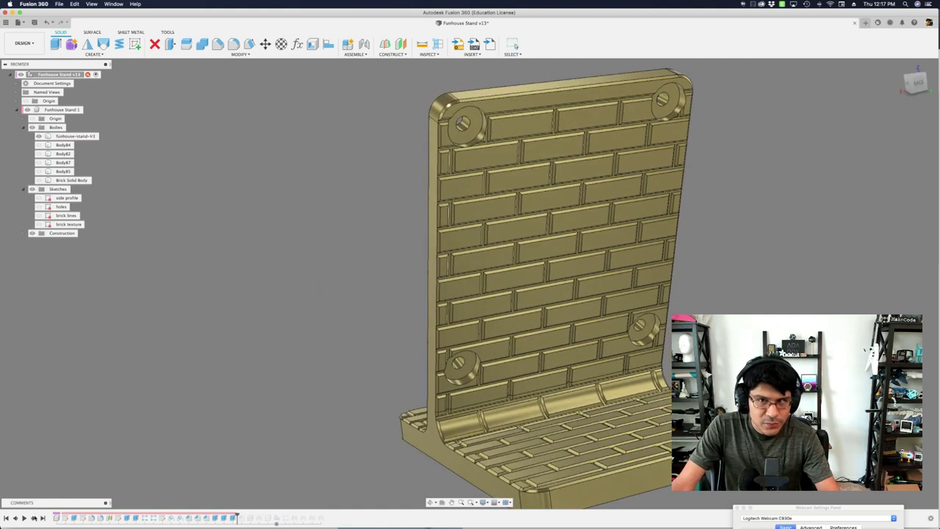
# Roll the timeline forward past the next chamfer and examine the chamfered rims of the four pads and the stand's overall shape
pyautogui.scroll(4, 471, 134)
pyautogui.scroll(-2, 464, 133)
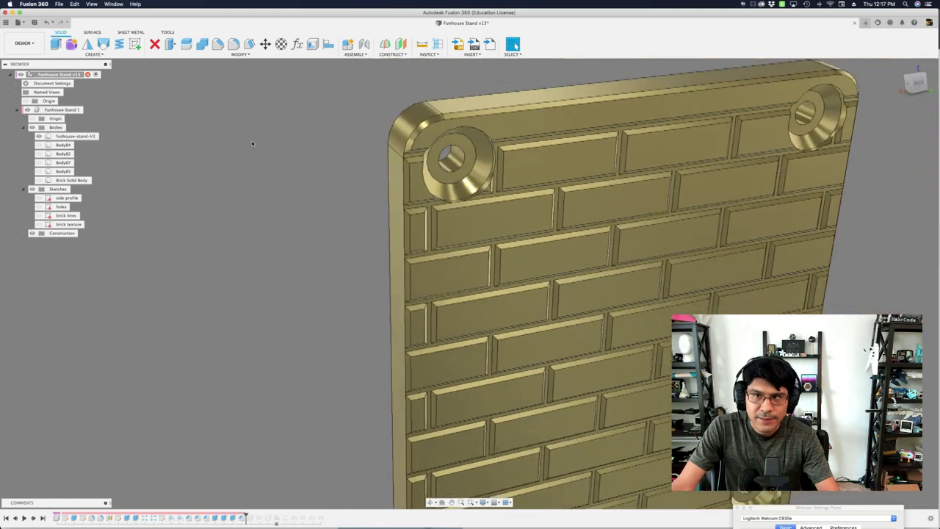
pyautogui.scroll(-5, 252, 143)
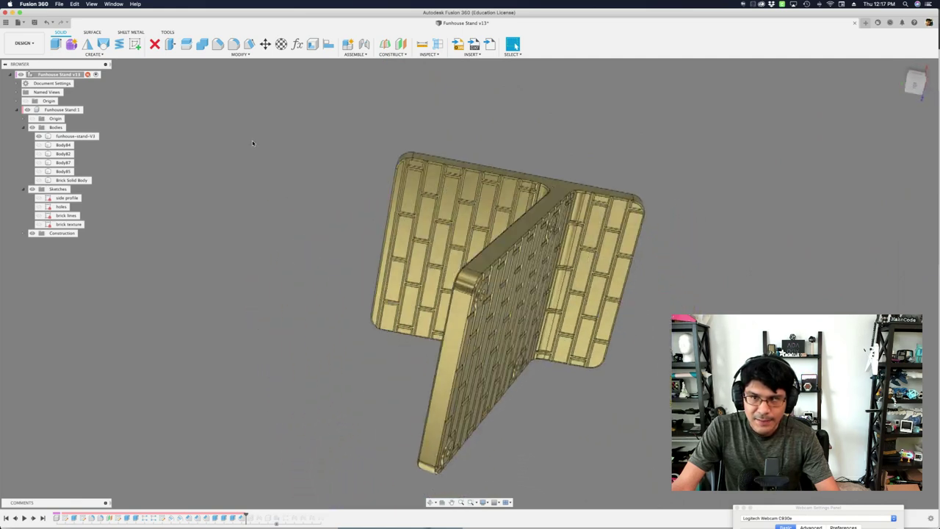
# Roll the timeline to its end and examine the FunHouse board and hardware mounted on the stand
pyautogui.click(43, 517)
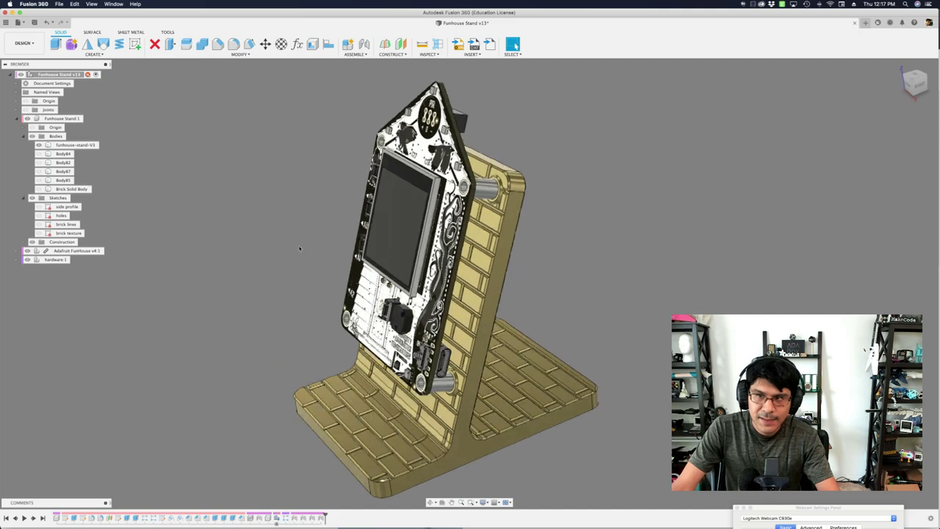
pyautogui.click(277, 518)
pyautogui.click(597, 222)
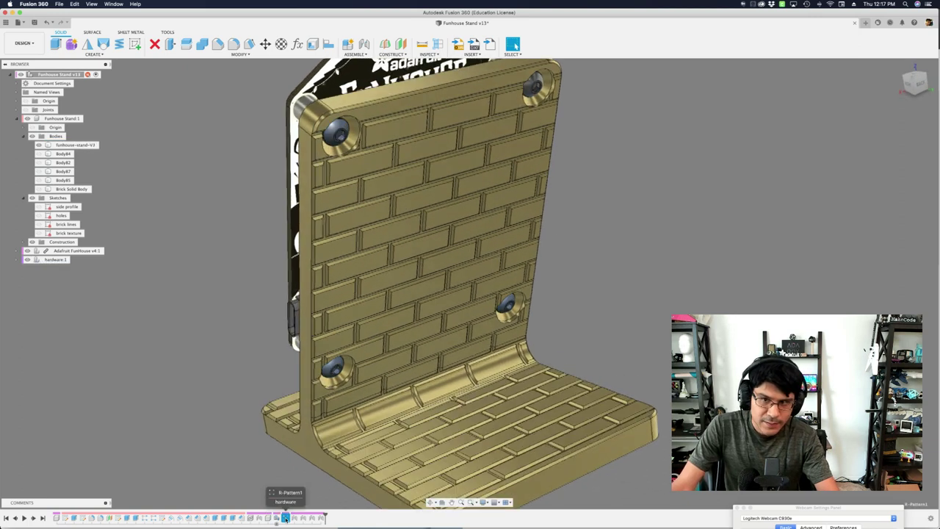
# Inspect the hardware's pattern feature, then open the last rigid joint between a screw and the stand and close it without changes
pyautogui.click(285, 517)
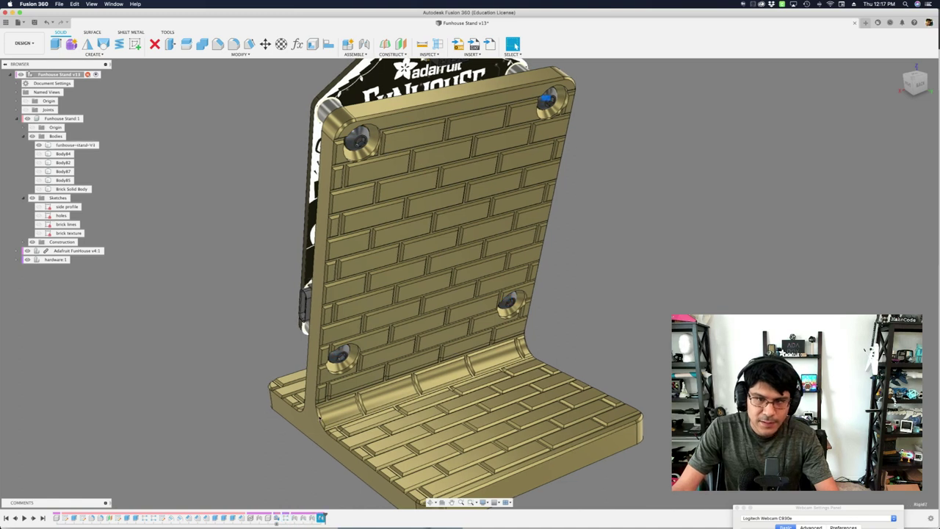
pyautogui.doubleClick(321, 517)
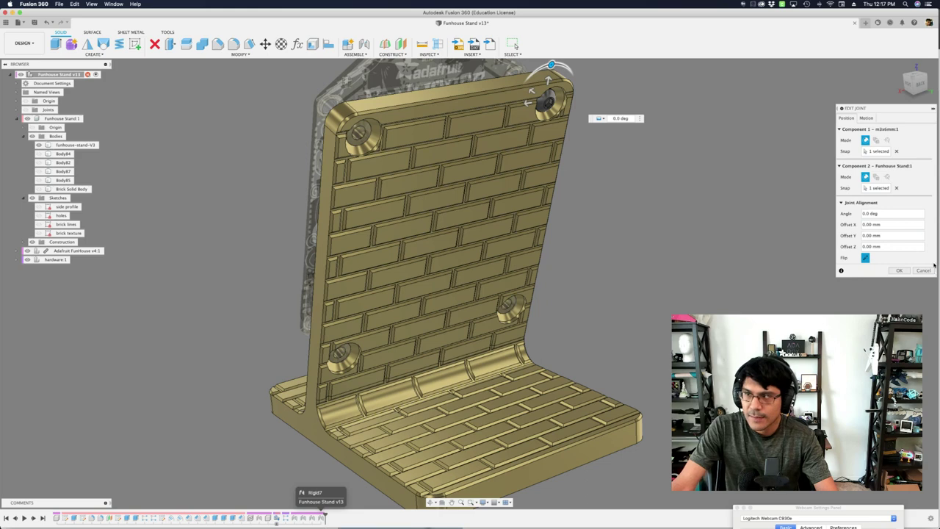
pyautogui.click(928, 270)
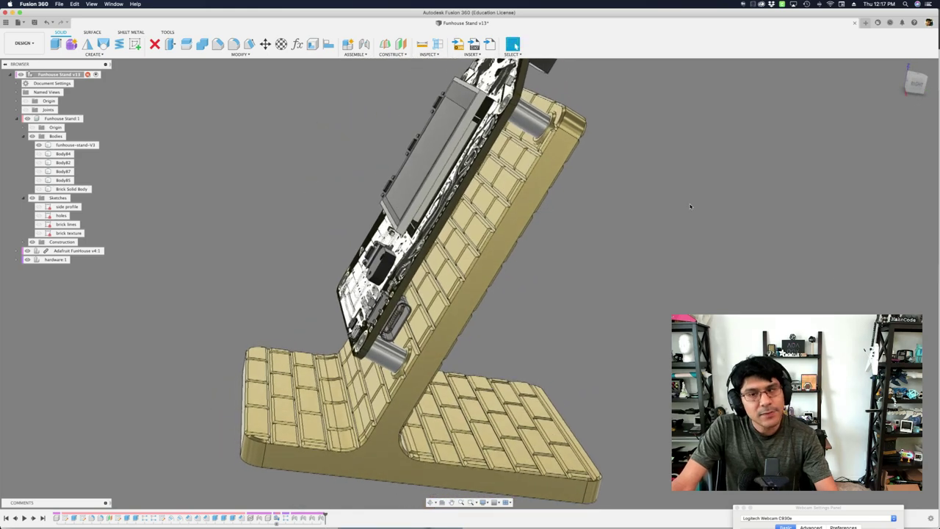
# Switch to the Animation workspace, scrub the storyboard through the exploded and reassembled stand, and return to the Design workspace
pyautogui.click(28, 44)
pyautogui.click(37, 100)
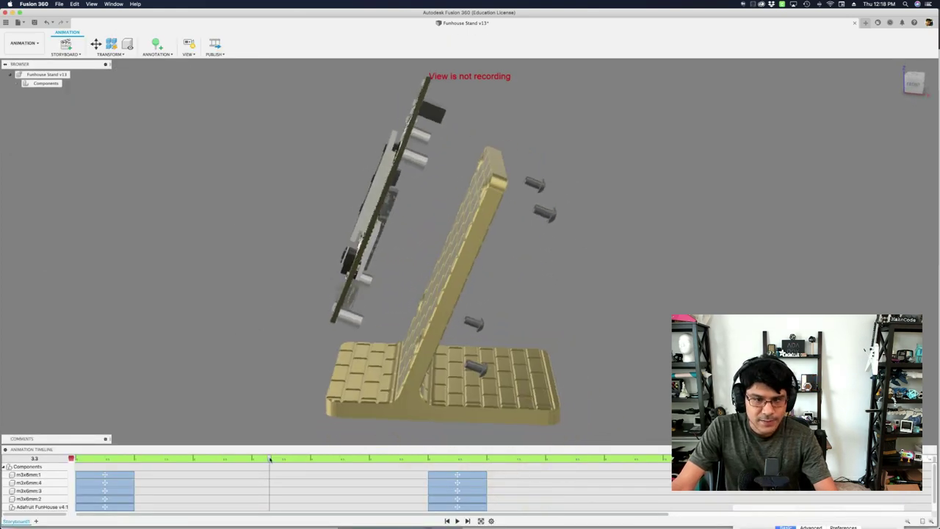
pyautogui.moveTo(270, 459); pyautogui.dragTo(382, 455)
pyautogui.moveTo(453, 456); pyautogui.dragTo(498, 458)
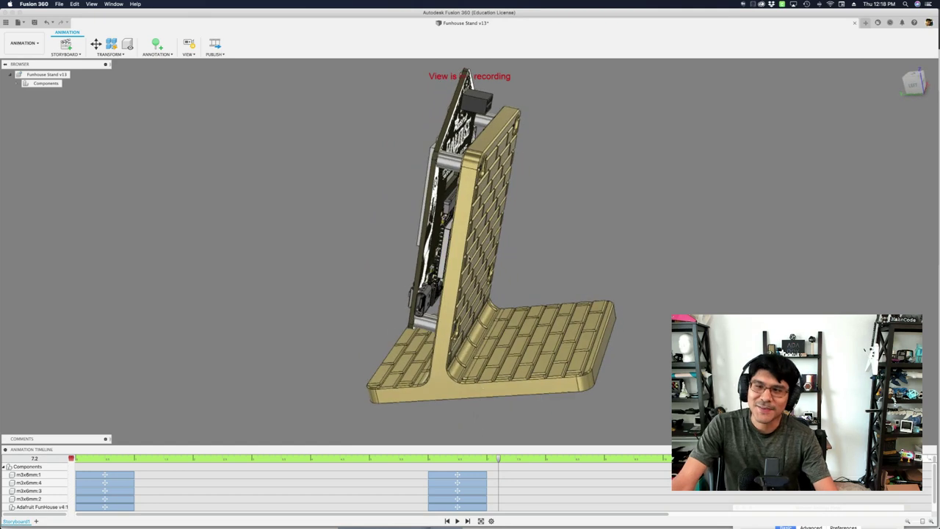
pyautogui.click(24, 46)
pyautogui.click(25, 62)
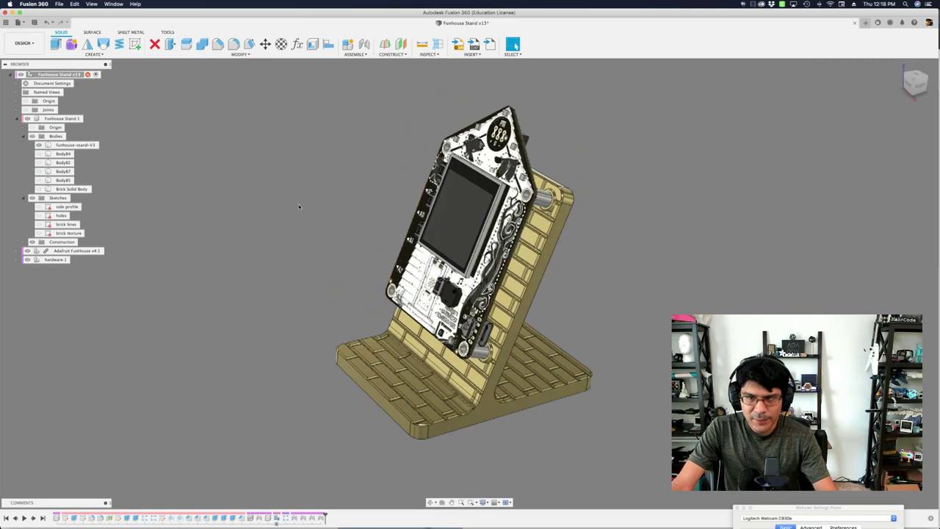
# Review the user parameters and roll the timeline back to just after the brick lines sketch
pyautogui.click(296, 44)
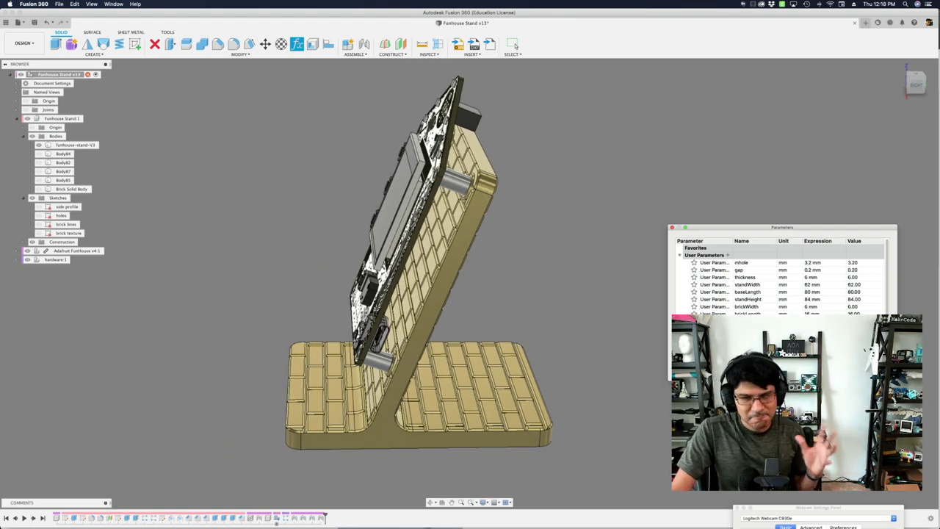
pyautogui.press('Escape')
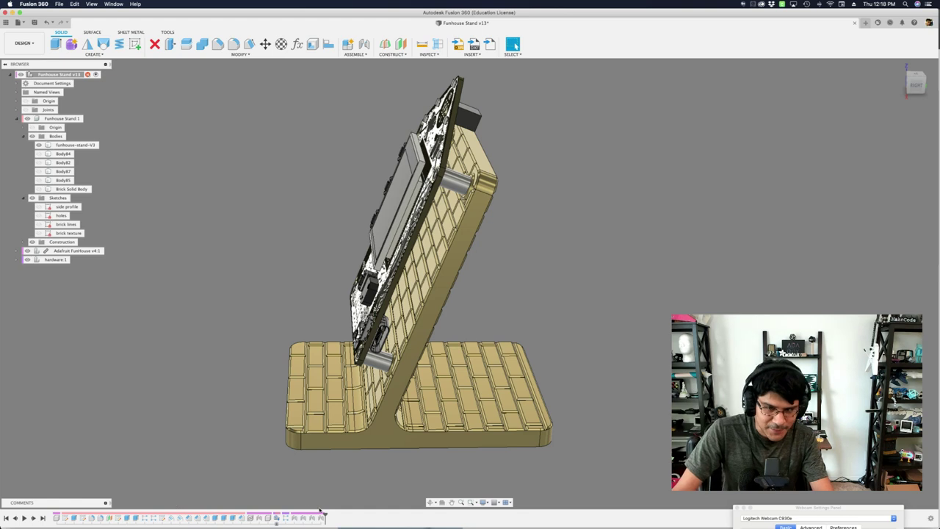
pyautogui.moveTo(324, 518); pyautogui.dragTo(123, 517)
pyautogui.press('F6')
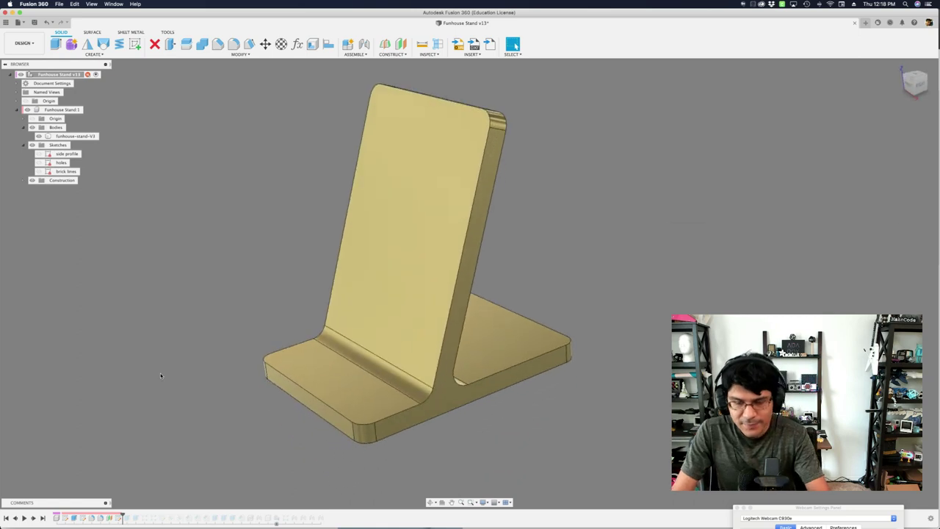
pyautogui.press('p')
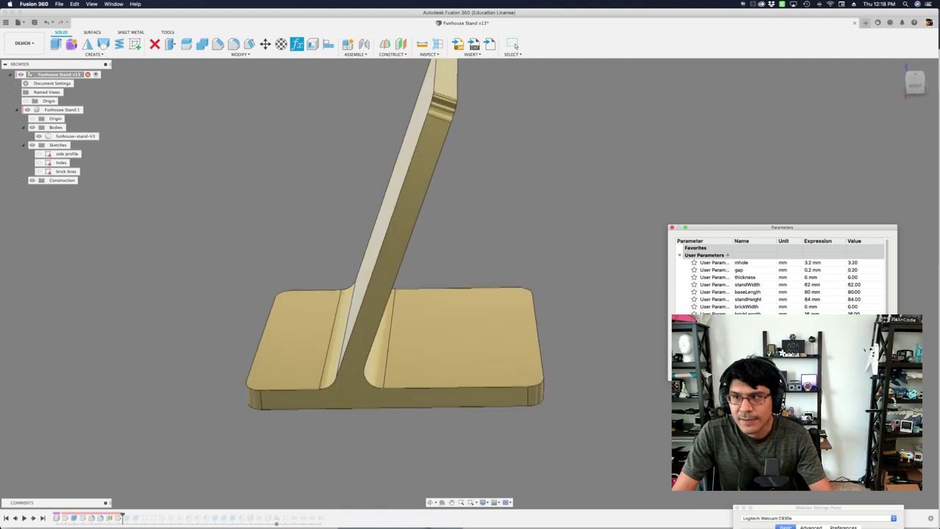
pyautogui.press('Escape')
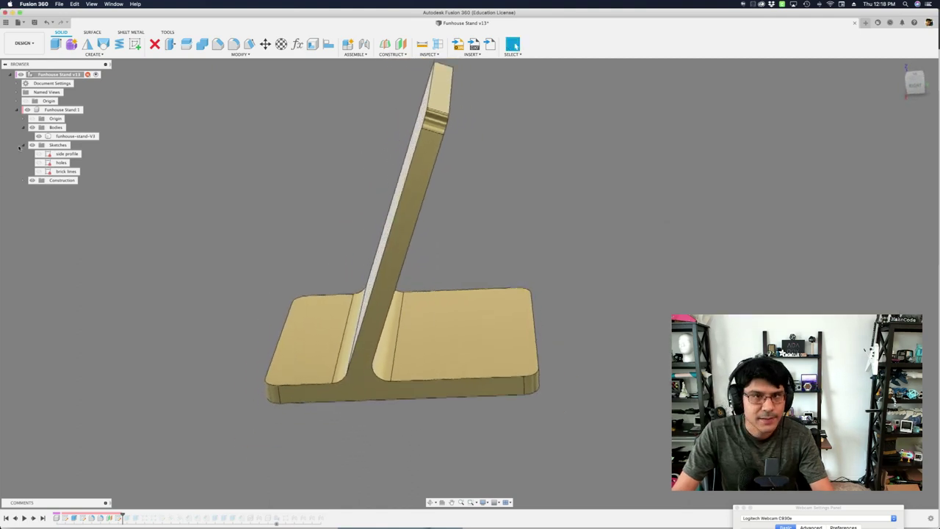
# Display the side profile sketch with its dimensions and enable all object types in the selection filters
pyautogui.click(395, 324)
pyautogui.click(382, 343)
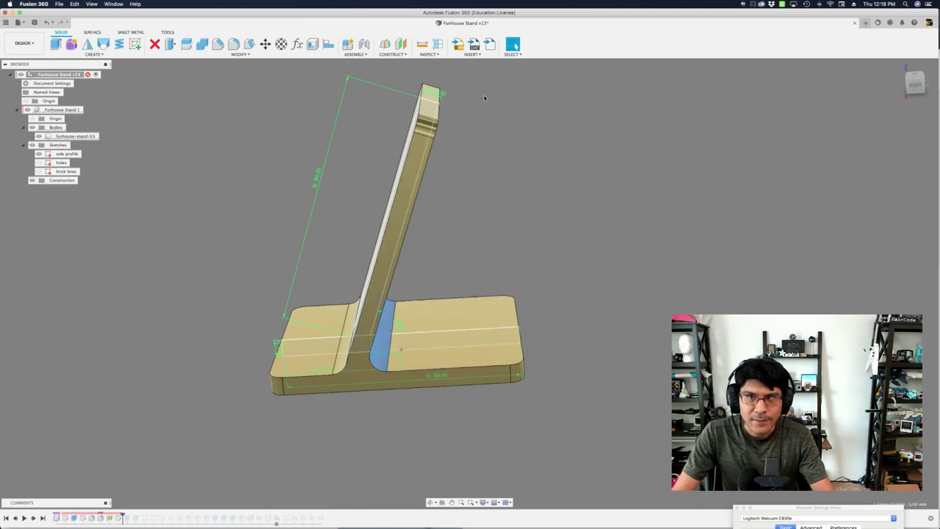
pyautogui.click(515, 54)
pyautogui.moveTo(533, 110)
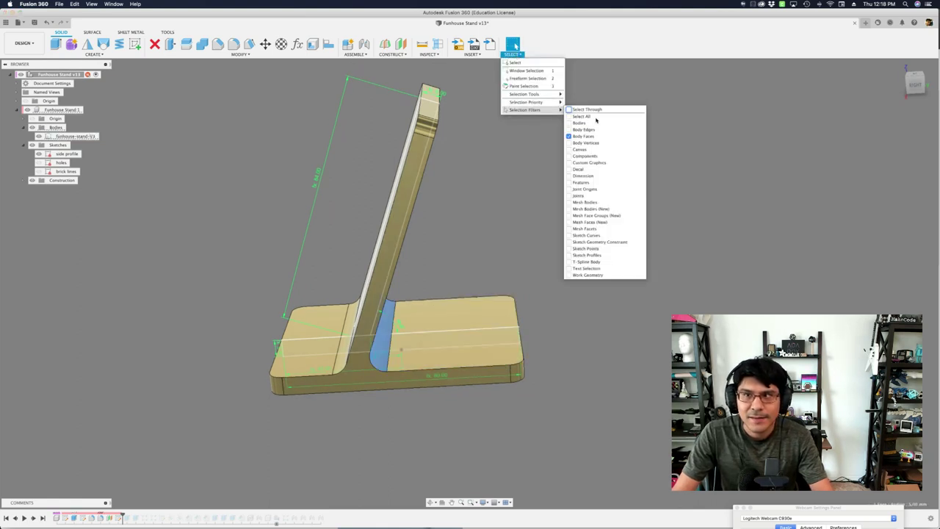
pyautogui.click(505, 162)
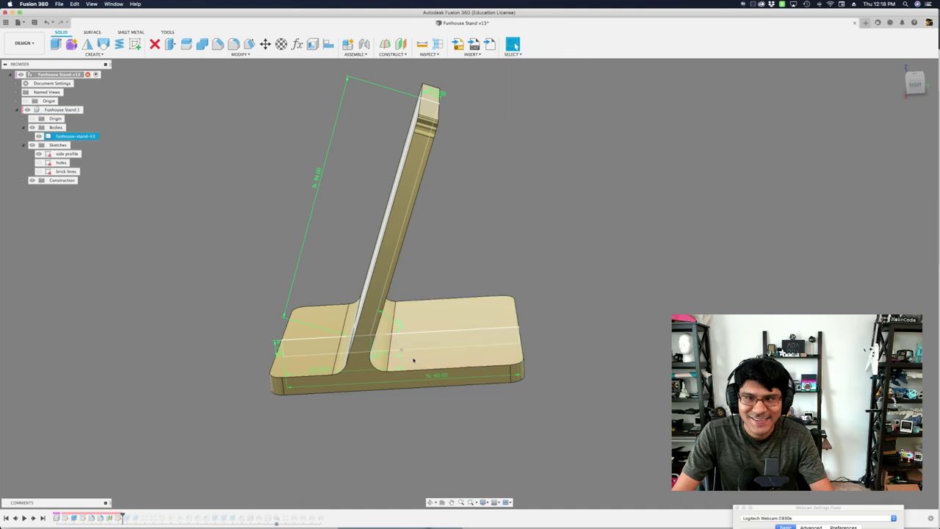
# Set the backrest's angle dimension in the side profile sketch to 50 degrees
pyautogui.write('50')
pyautogui.press('Return')
pyautogui.click(397, 323)
pyautogui.doubleClick(395, 324)
pyautogui.doubleClick(403, 331)
pyautogui.keyDown('shift'); pyautogui.moveTo(480, 296); pyautogui.dragTo(482, 279, button='middle'); pyautogui.keyUp('shift')
# Change the backrest's angle dimension to a steeper angle again and hide the side profile sketch
pyautogui.click(402, 326)
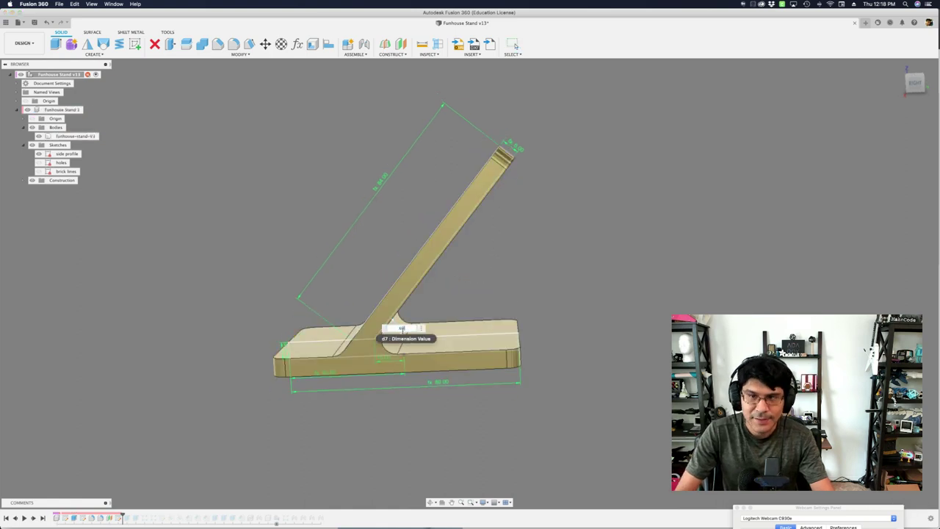
pyautogui.press('Return')
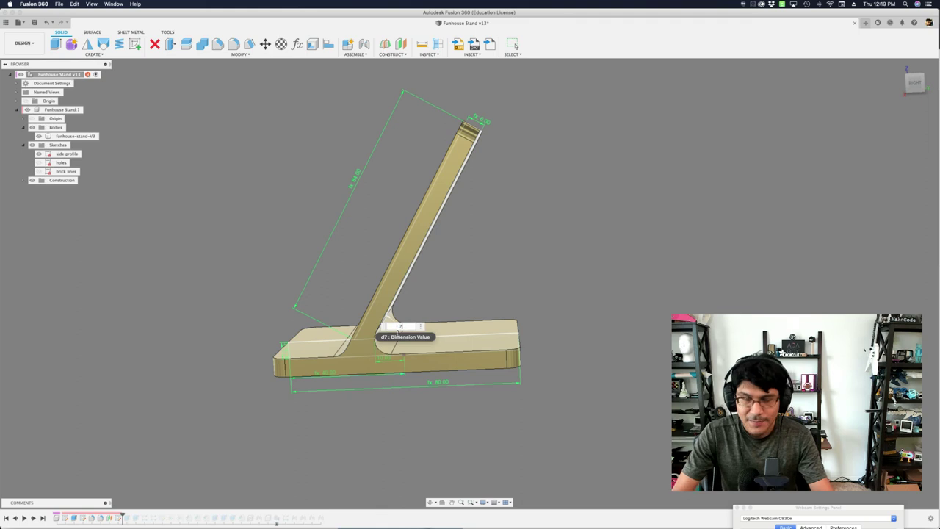
pyautogui.press('Return')
pyautogui.moveTo(552, 287)
pyautogui.keyDown('shift'); pyautogui.mouseDown(button='middle')
pyautogui.moveTo(162, 281)
pyautogui.moveTo(132, 265)
pyautogui.mouseUp(button='middle'); pyautogui.keyUp('shift')
pyautogui.click(39, 154)
# Roll the timeline forward past the brick texture emboss features and examine the recomputed brick pattern on the stand
pyautogui.keyDown('shift'); pyautogui.moveTo(267, 219); pyautogui.dragTo(237, 321, button='middle'); pyautogui.keyUp('shift')
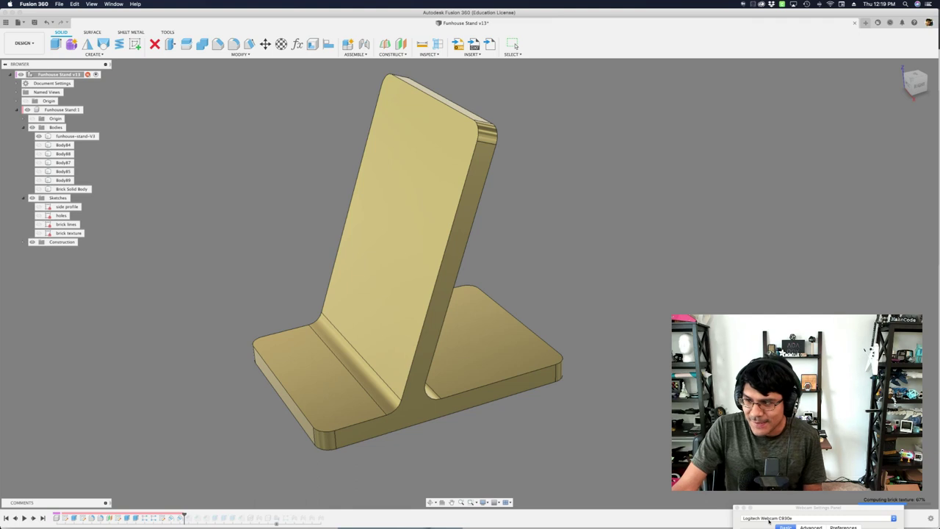
pyautogui.moveTo(784, 510); pyautogui.dragTo(648, 518)
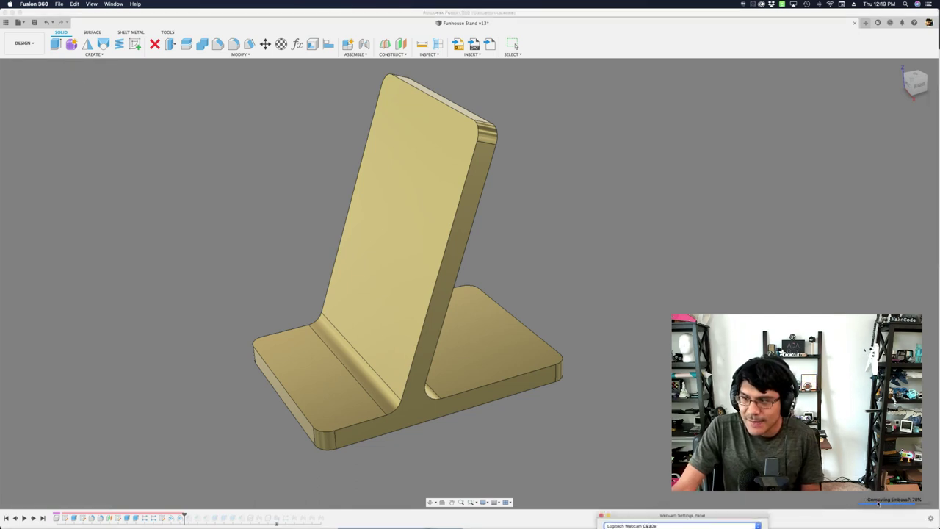
pyautogui.click(881, 500)
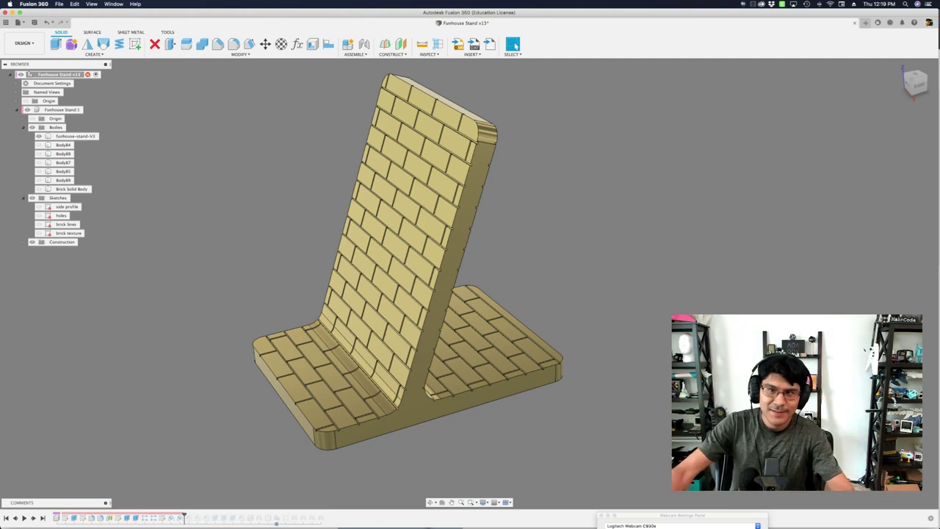
pyautogui.keyDown('shift'); pyautogui.moveTo(646, 396); pyautogui.dragTo(131, 304, button='middle'); pyautogui.keyUp('shift')
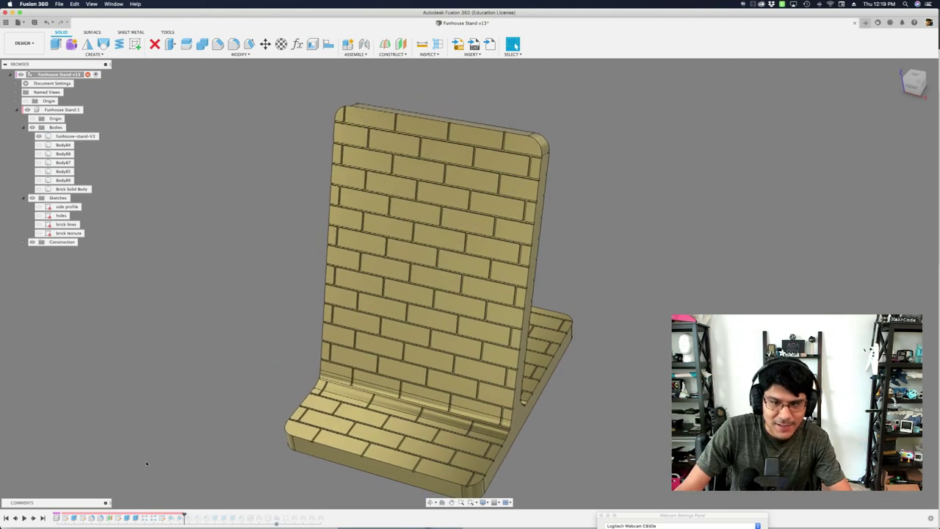
# Roll the timeline forward past the brick chamfers and on to its end, bringing back the board and hardware
pyautogui.click(34, 517)
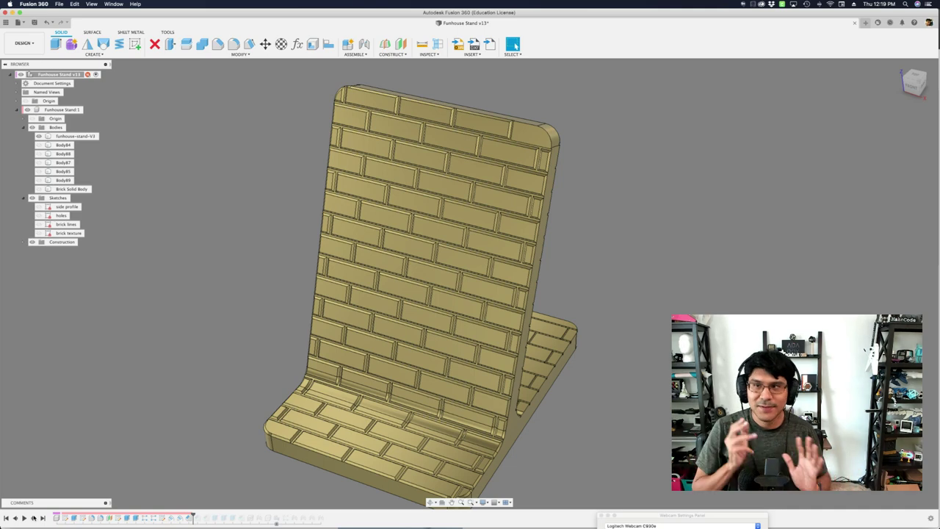
pyautogui.moveTo(204, 403)
pyautogui.keyDown('shift'); pyautogui.mouseDown(button='middle')
pyautogui.moveTo(330, 294)
pyautogui.moveTo(279, 277)
pyautogui.moveTo(348, 228)
pyautogui.moveTo(641, 122)
pyautogui.moveTo(212, 281)
pyautogui.mouseUp(button='middle'); pyautogui.keyUp('shift')
pyautogui.click(254, 272)
pyautogui.press('super+z')
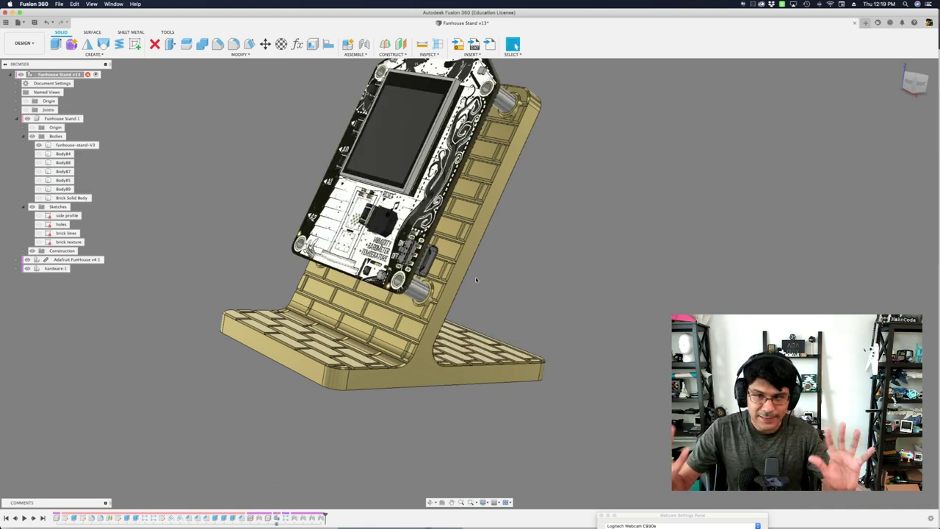
# Examine the finished stand assembly from behind and in front, and start switching to Wirecast
pyautogui.keyDown('shift'); pyautogui.moveTo(475, 276); pyautogui.dragTo(499, 278, button='middle'); pyautogui.keyUp('shift')
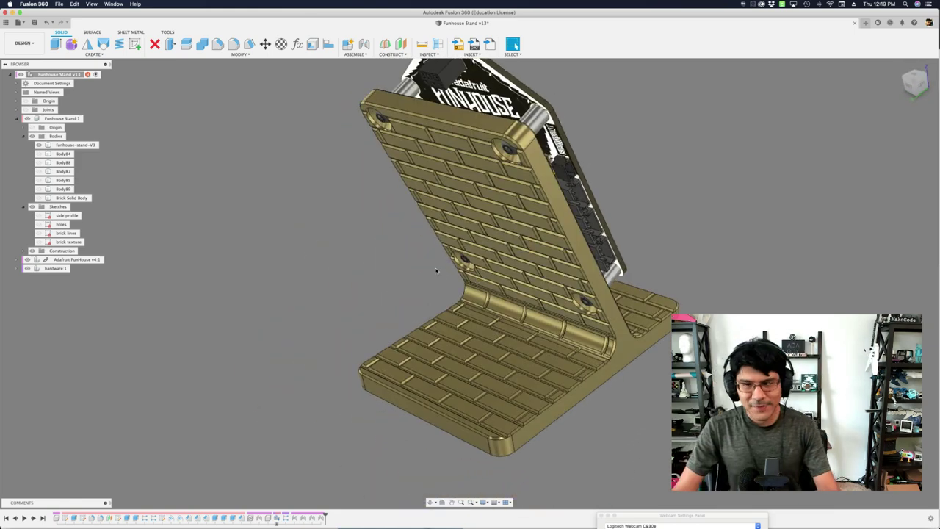
pyautogui.moveTo(437, 271)
pyautogui.keyDown('shift'); pyautogui.mouseDown(button='middle')
pyautogui.moveTo(521, 274)
pyautogui.moveTo(430, 271)
pyautogui.mouseUp(button='middle'); pyautogui.keyUp('shift')
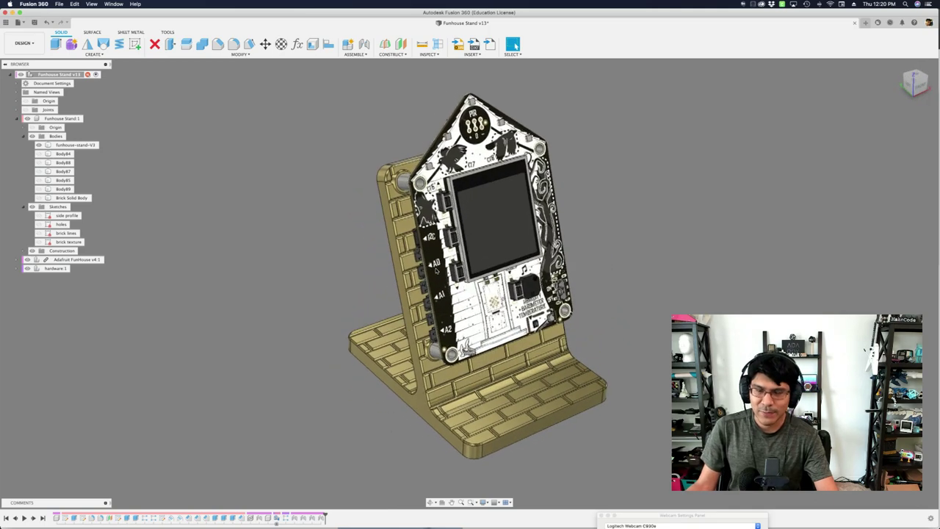
pyautogui.keyDown('shift'); pyautogui.moveTo(430, 271); pyautogui.dragTo(436, 271, button='middle'); pyautogui.keyUp('shift')
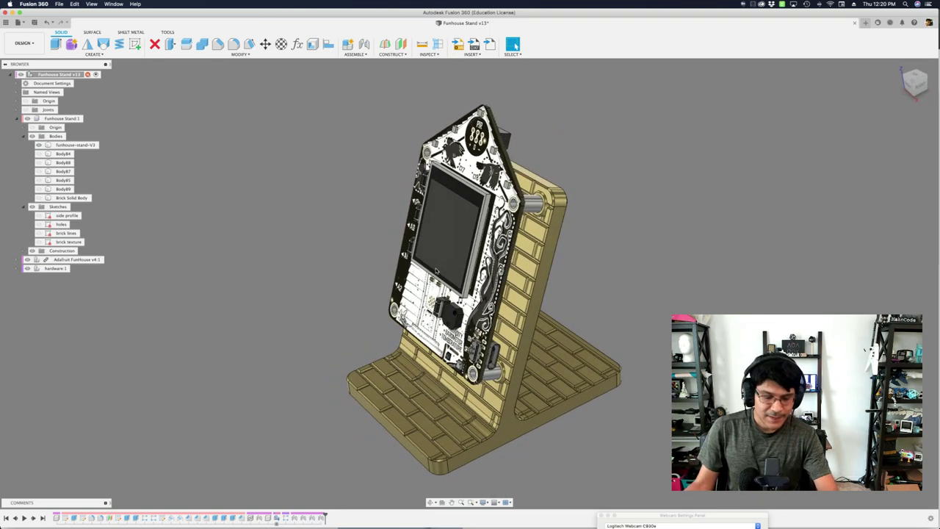
pyautogui.press('super+Tab')
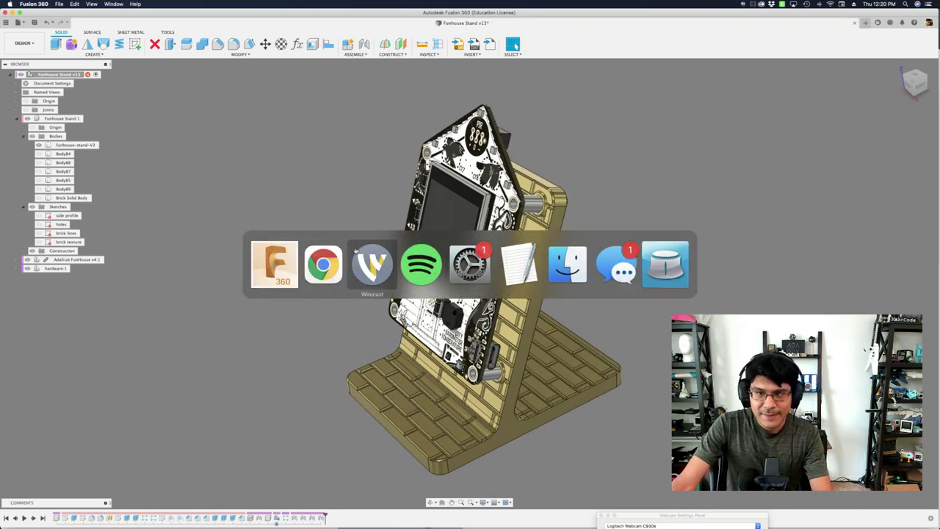